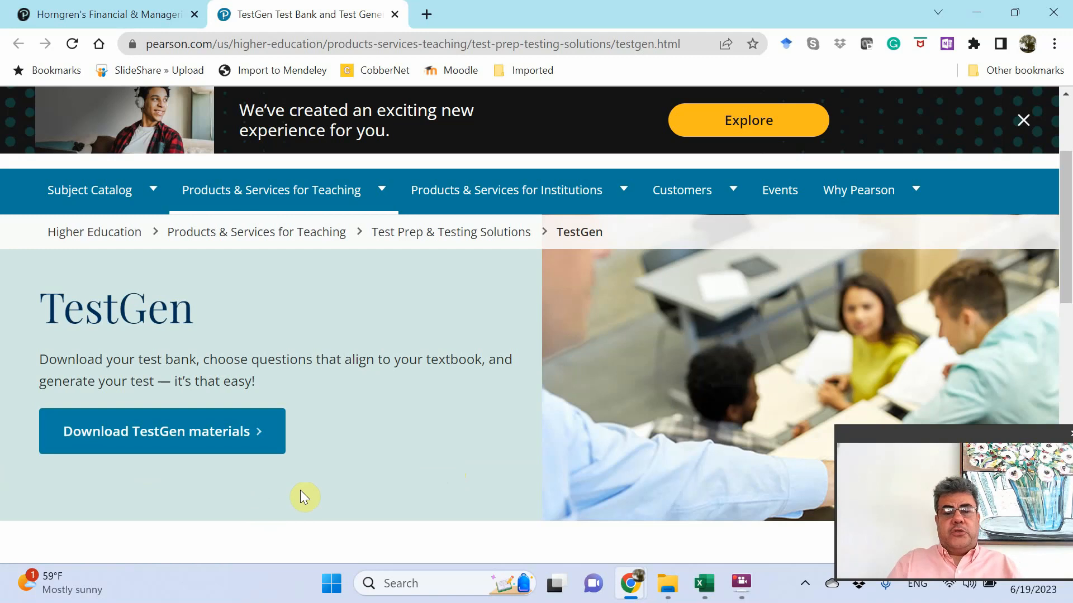
# Open the TestGen Desktop Application downloads page and try to download the PC installer.
pyautogui.click(176, 440)
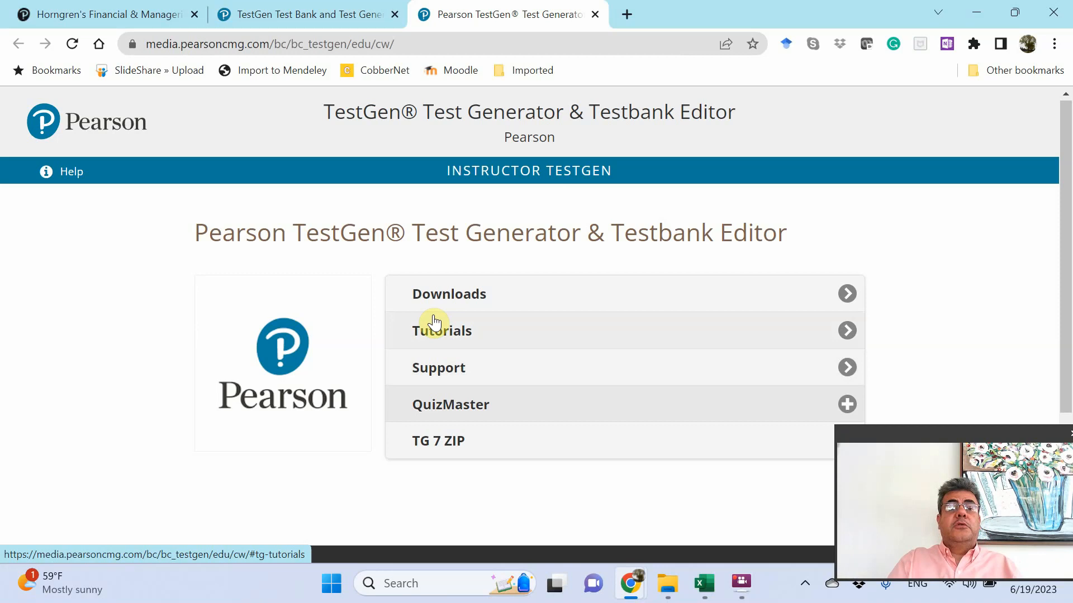
pyautogui.click(494, 294)
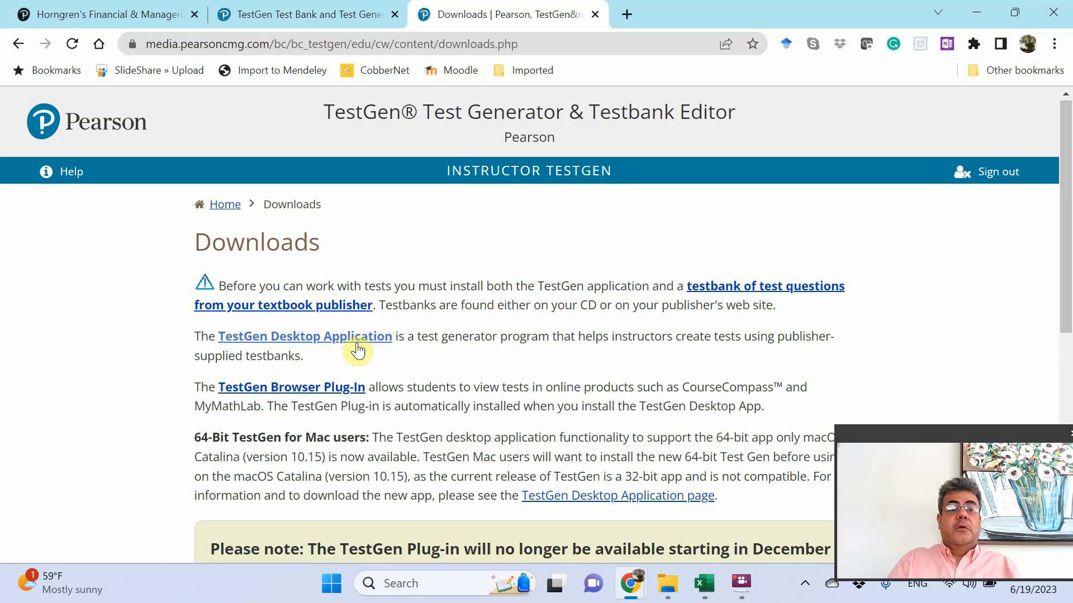
pyautogui.click(327, 344)
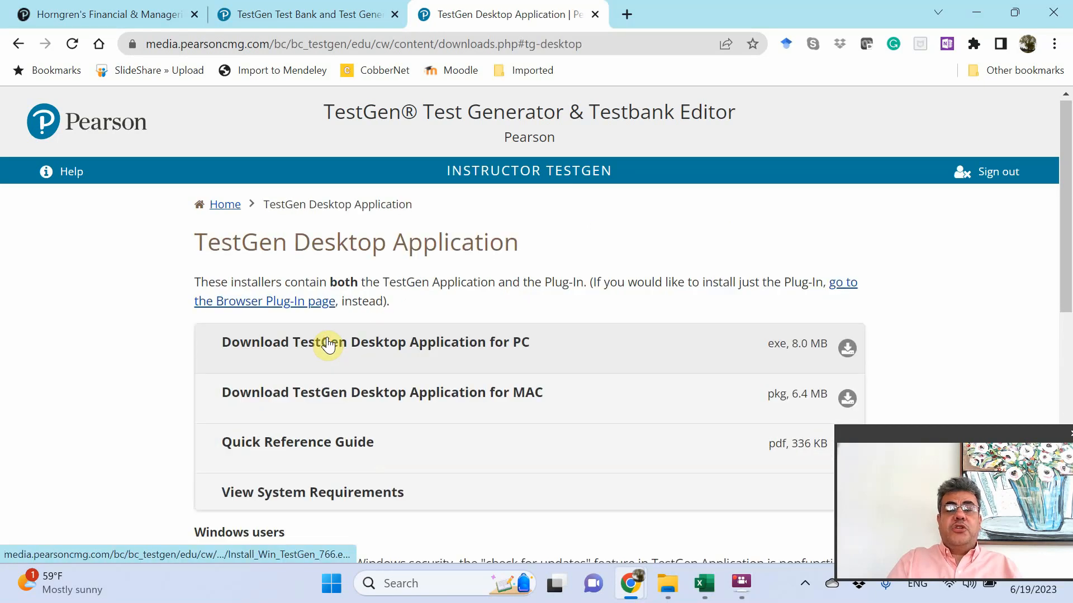
pyautogui.click(500, 341)
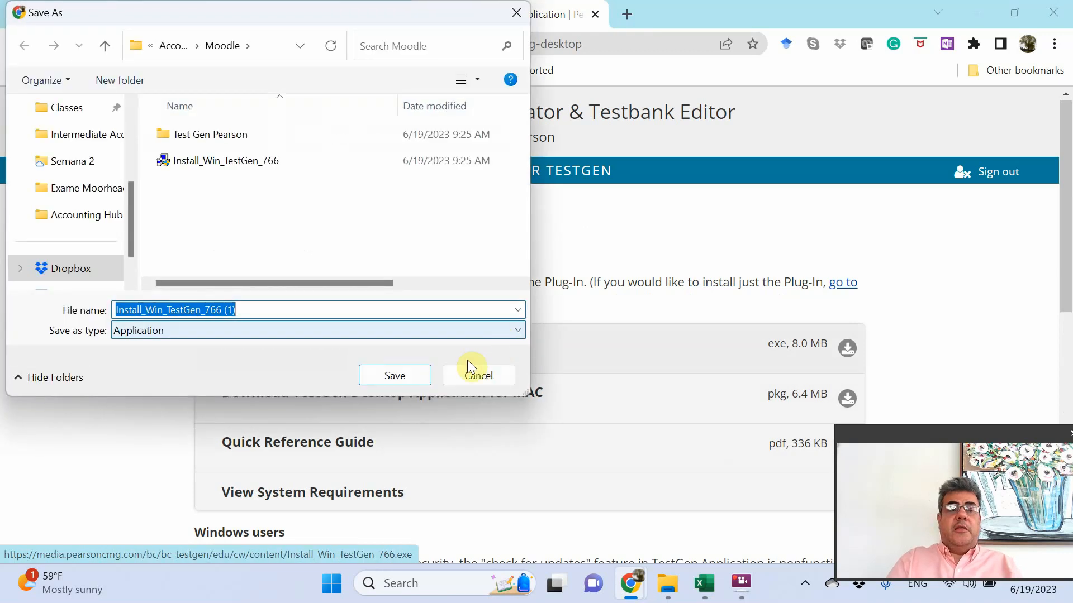
pyautogui.click(476, 372)
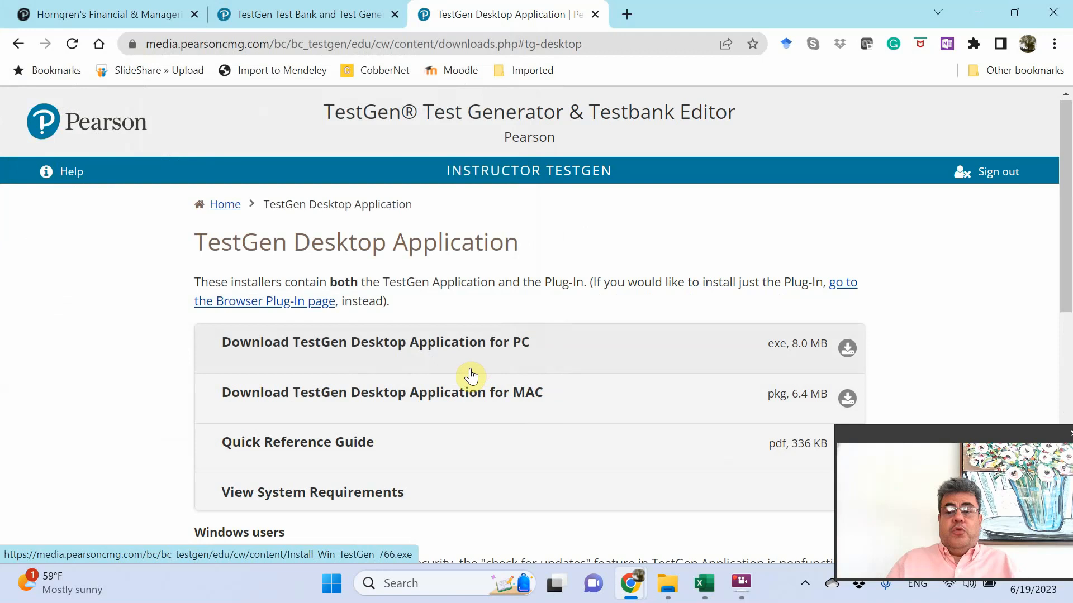
# Return to the Horngren's textbook page, dismiss the download notice and review the title overview and book details.
pyautogui.click(140, 8)
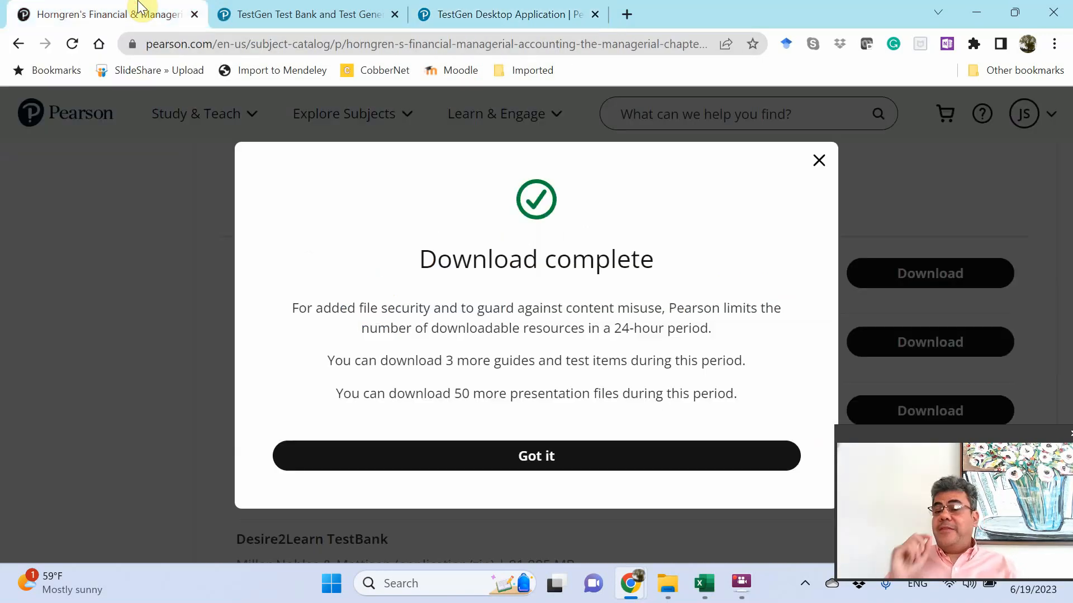
pyautogui.click(815, 173)
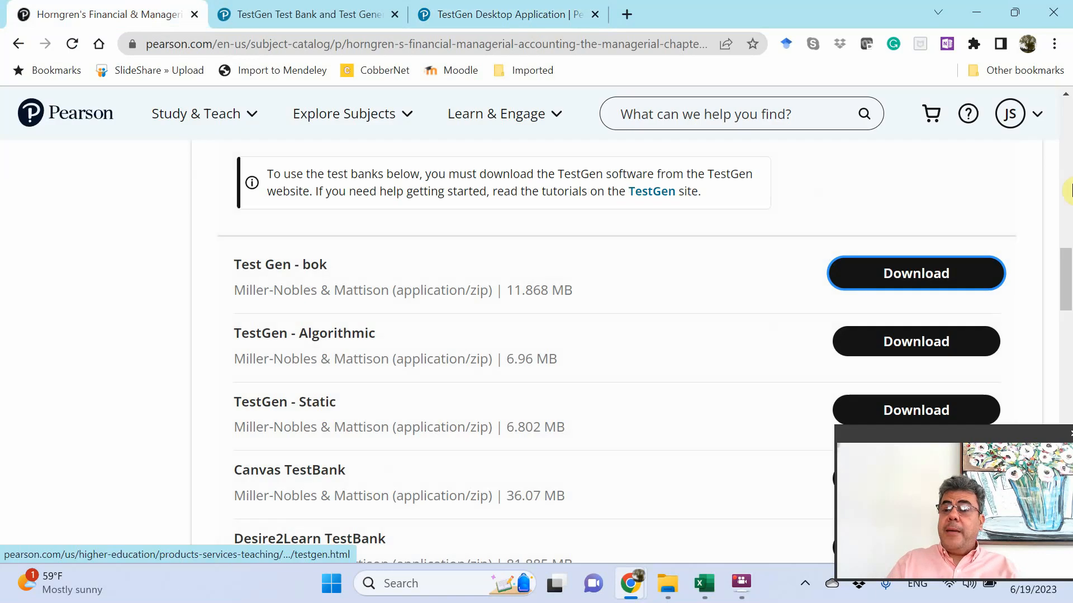
pyautogui.moveTo(1067, 223); pyautogui.dragTo(1068, 193)
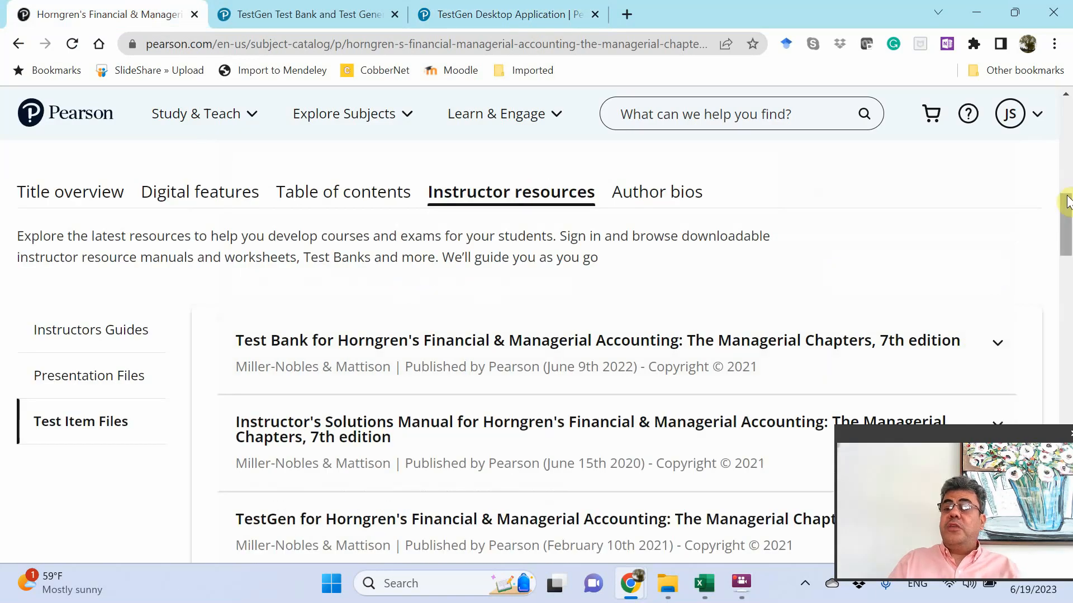
pyautogui.click(84, 190)
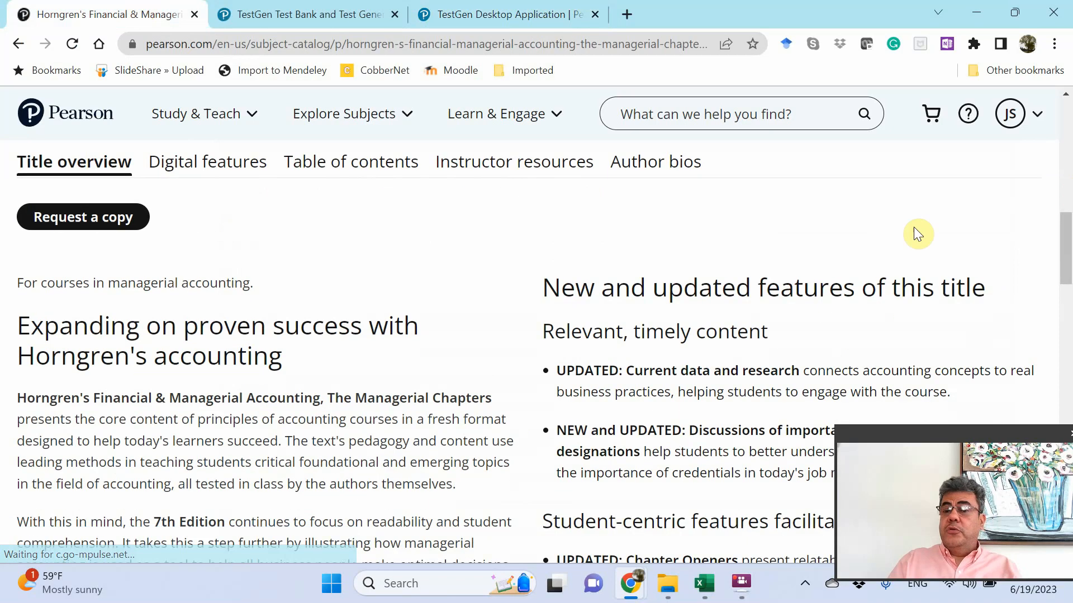
pyautogui.moveTo(1067, 226); pyautogui.dragTo(1069, 145)
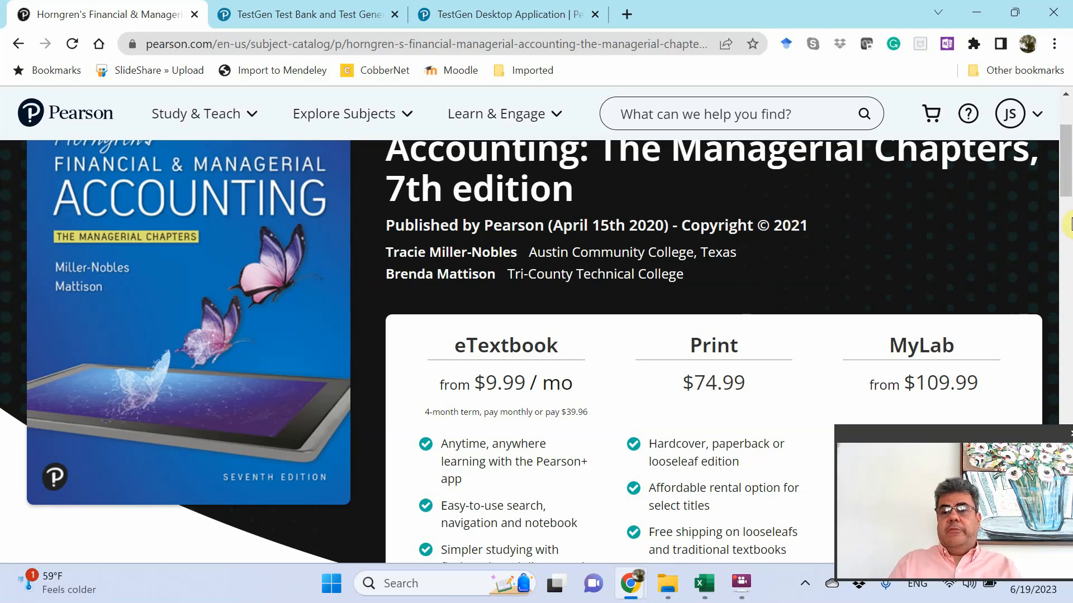
pyautogui.moveTo(1067, 168); pyautogui.dragTo(1059, 242)
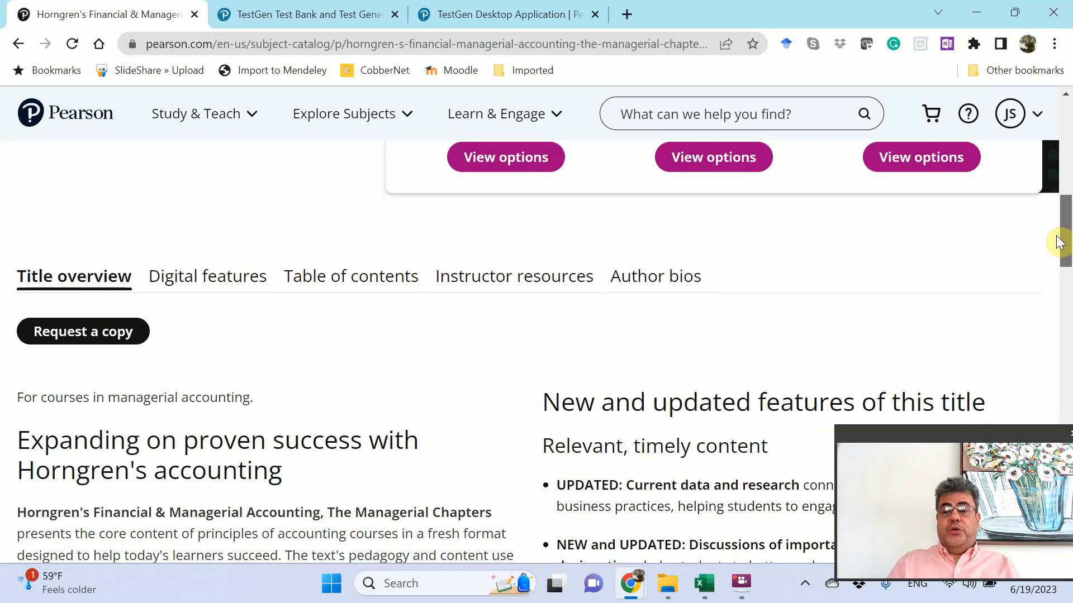
# Show the Test Item Files in the book's instructor resources and expand the Test Bank entry for the 7th edition.
pyautogui.click(481, 279)
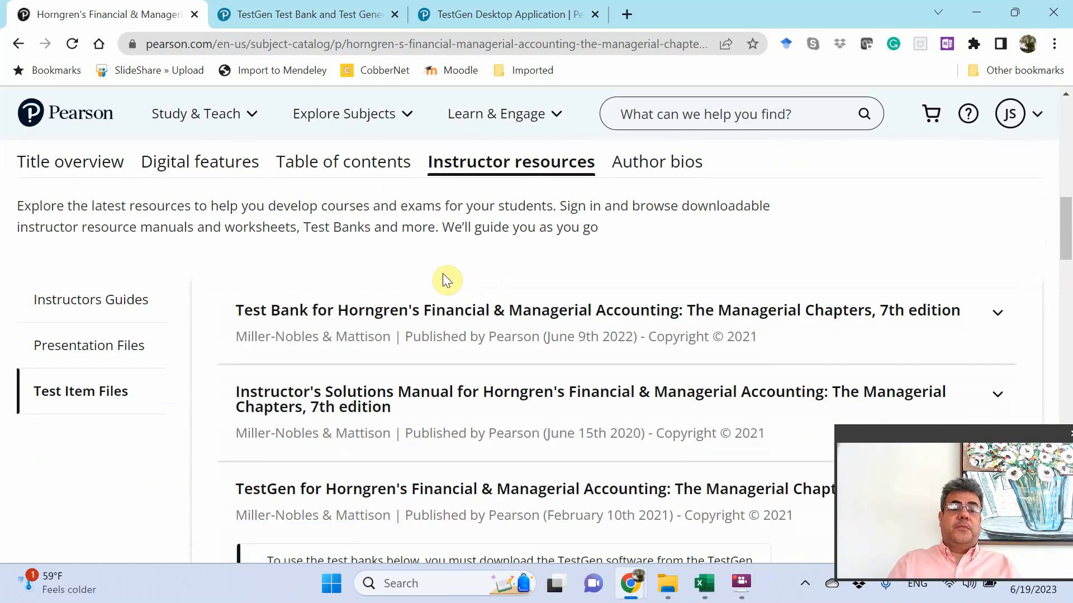
pyautogui.click(96, 304)
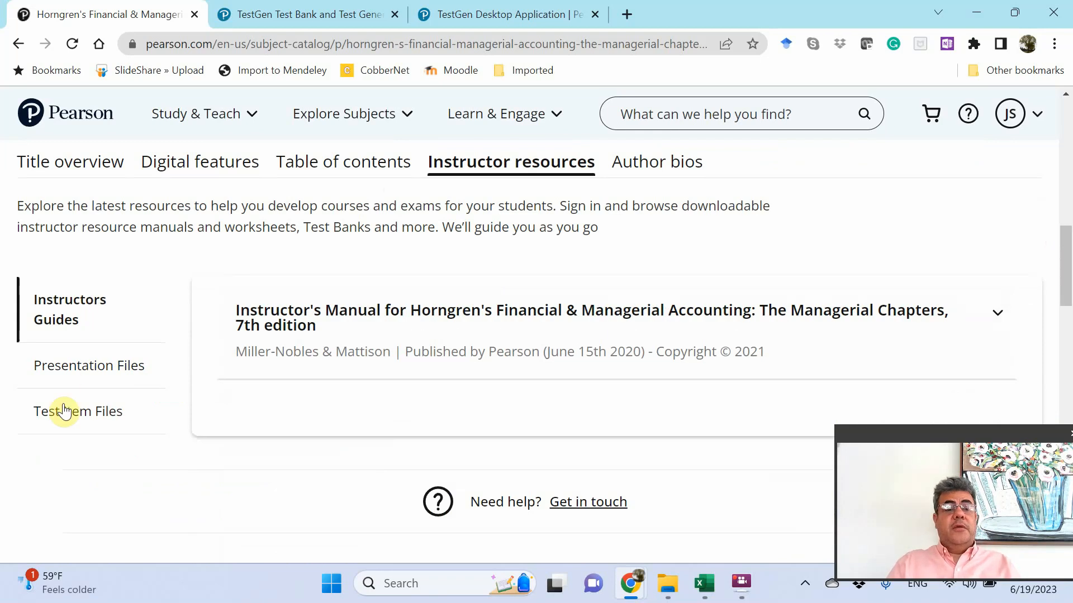
pyautogui.click(64, 416)
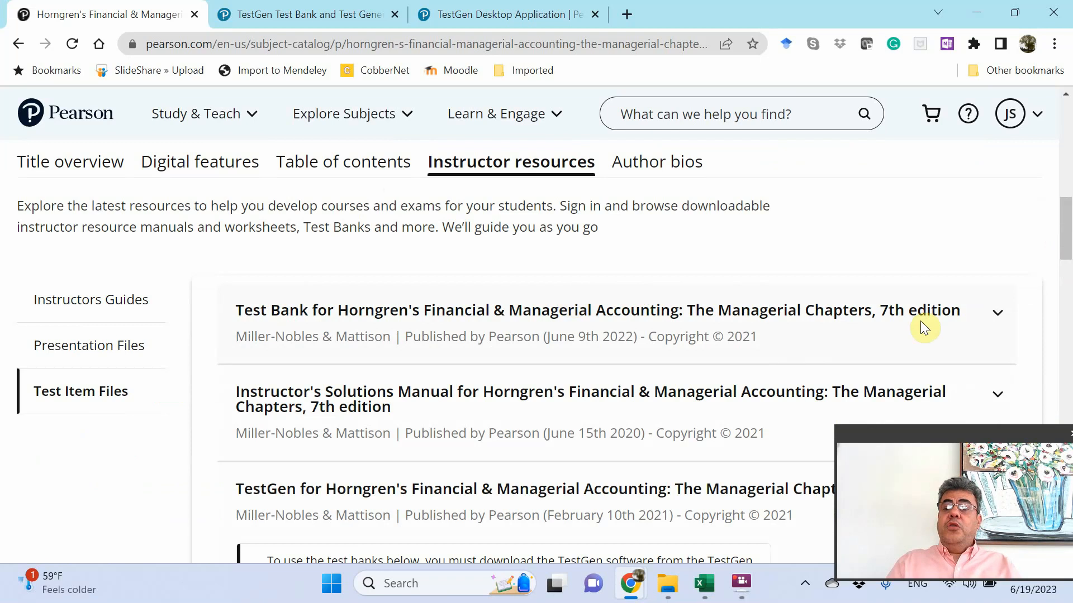
pyautogui.click(997, 317)
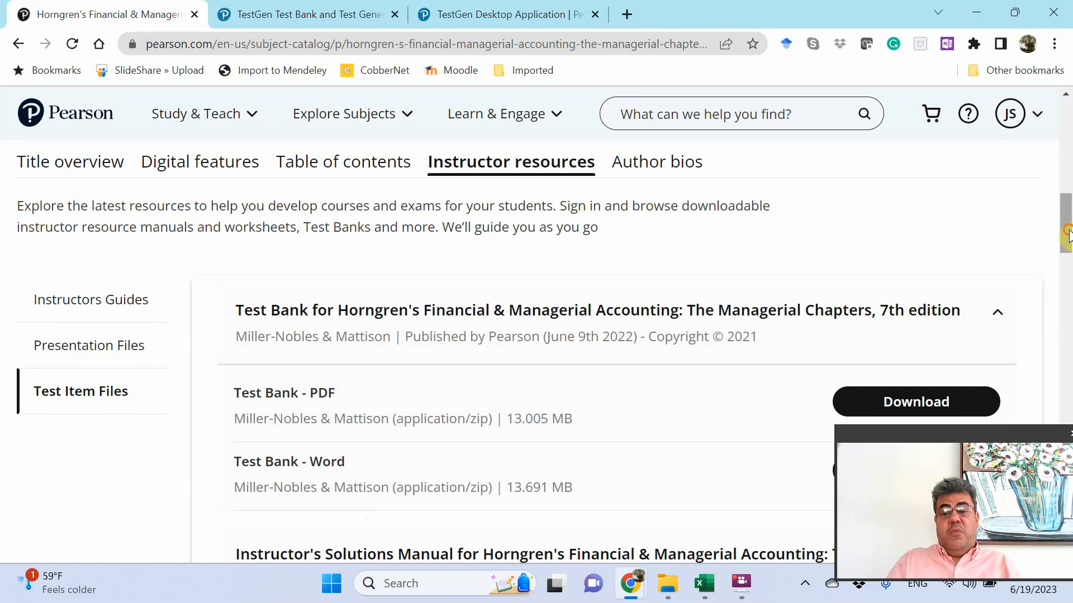
# Examine the test bank formats offered for download under the expanded TestGen entry.
pyautogui.moveTo(1067, 234); pyautogui.dragTo(1062, 283)
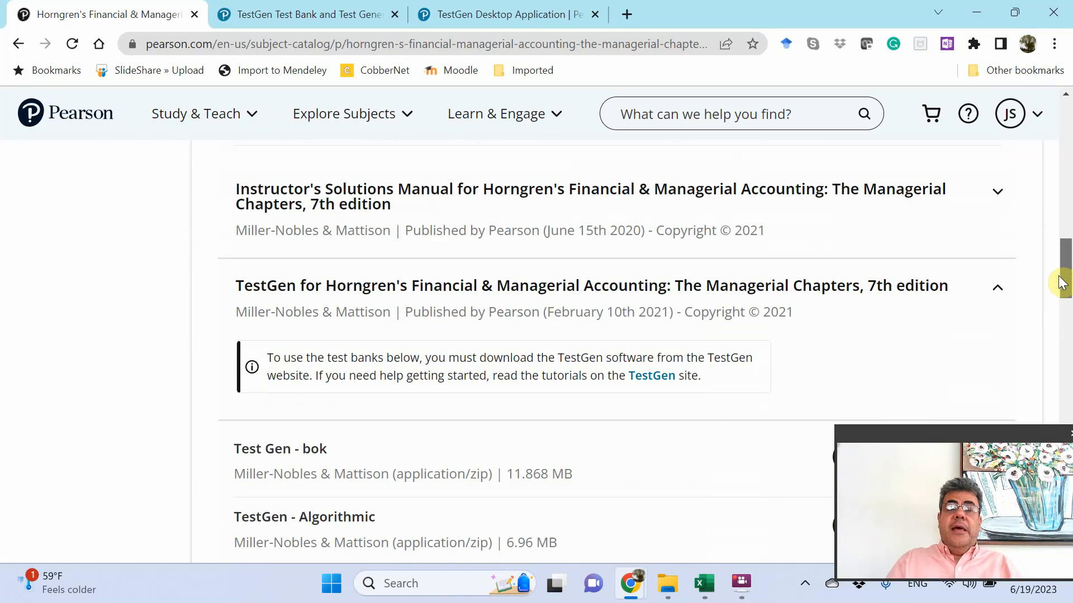
pyautogui.click(1007, 286)
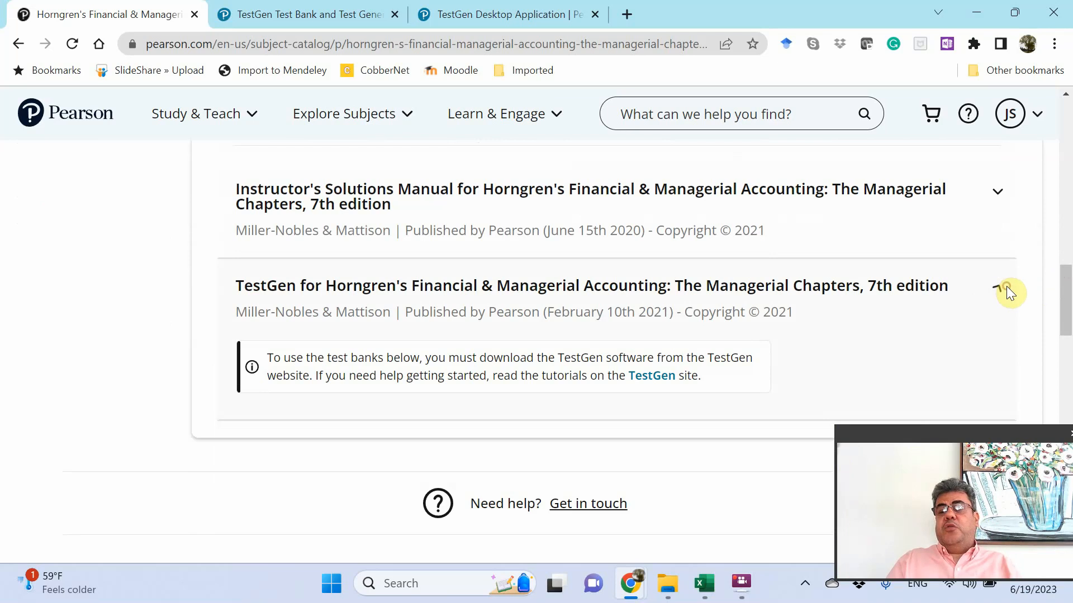
pyautogui.click(995, 286)
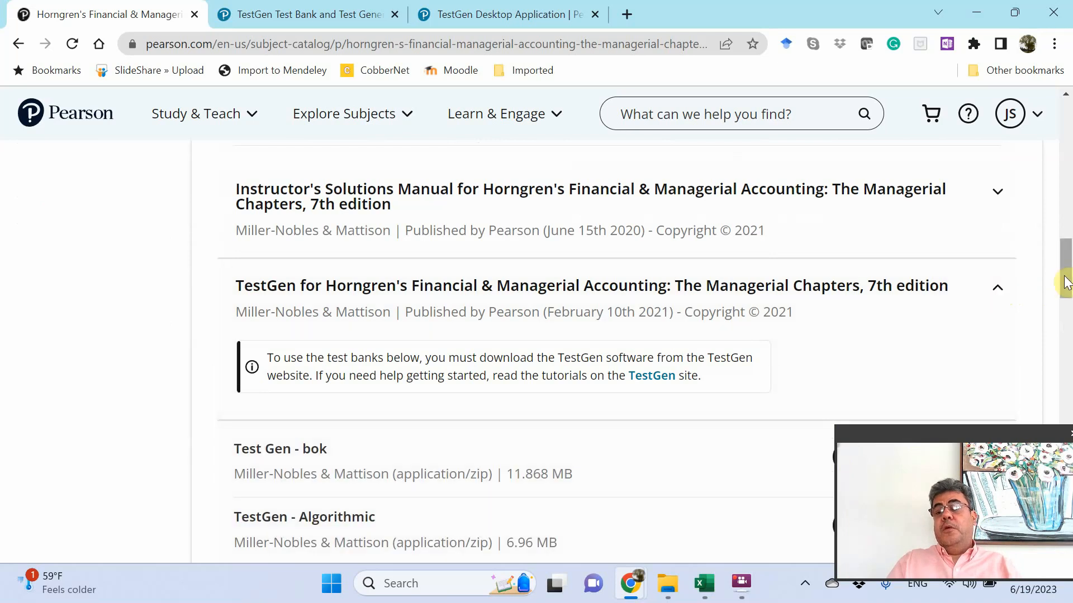
pyautogui.moveTo(1066, 283); pyautogui.dragTo(1067, 315)
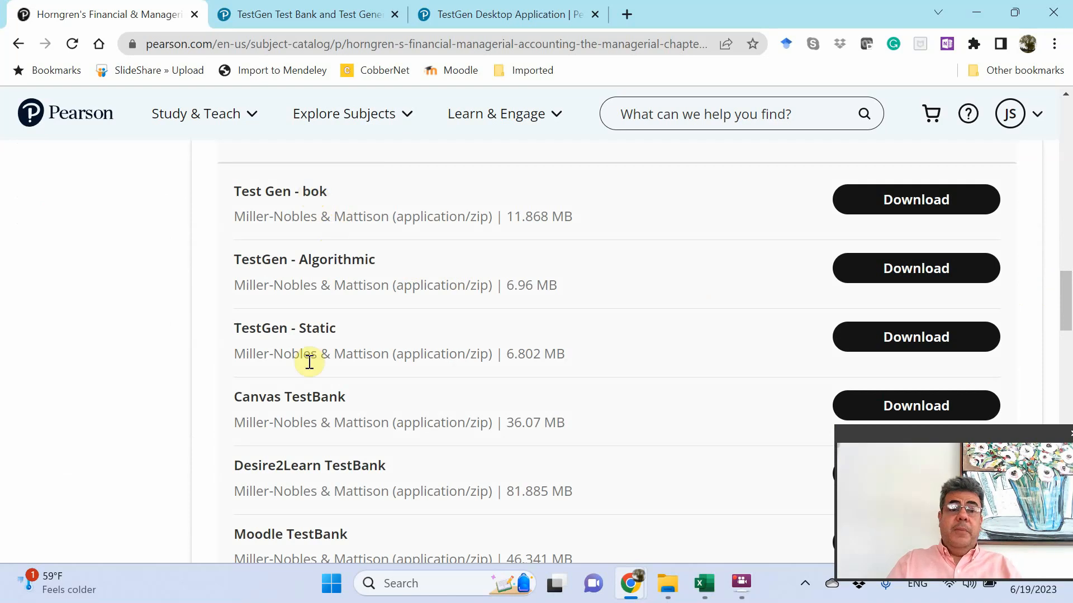
pyautogui.moveTo(1066, 310); pyautogui.dragTo(1066, 333)
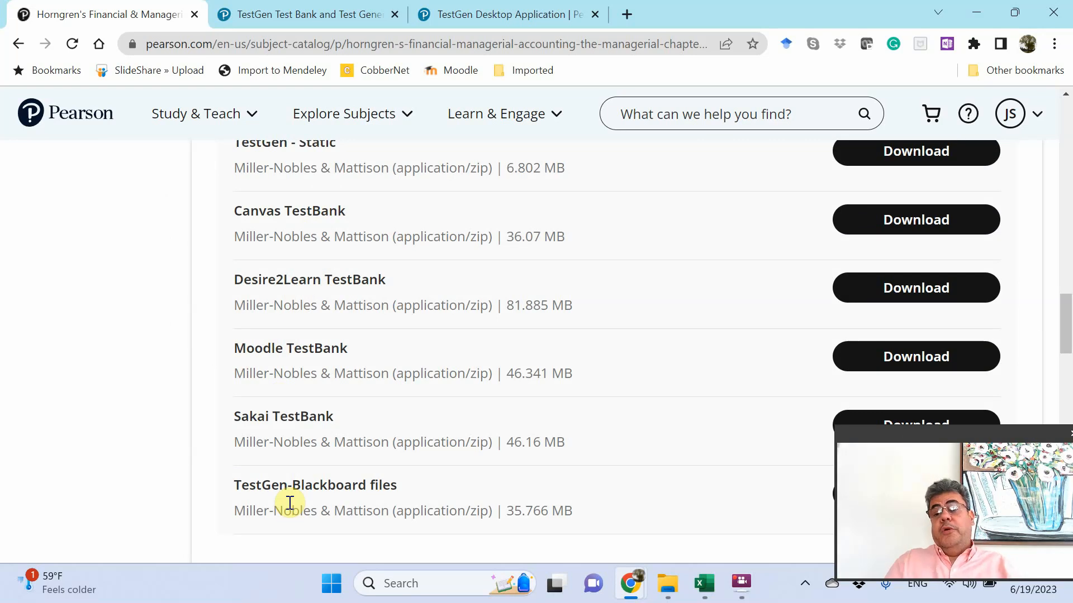
pyautogui.moveTo(1067, 331); pyautogui.dragTo(1068, 304)
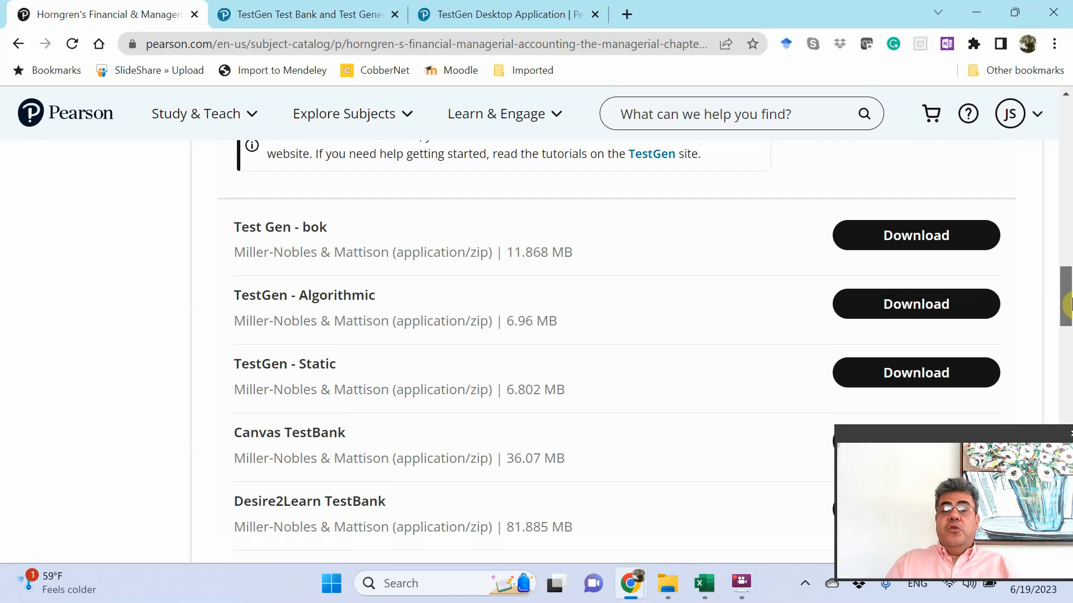
# Download the Test Gen - bok package to the Moodle folder as Test Gen Pearson zip, replacing the existing file.
pyautogui.click(725, 44)
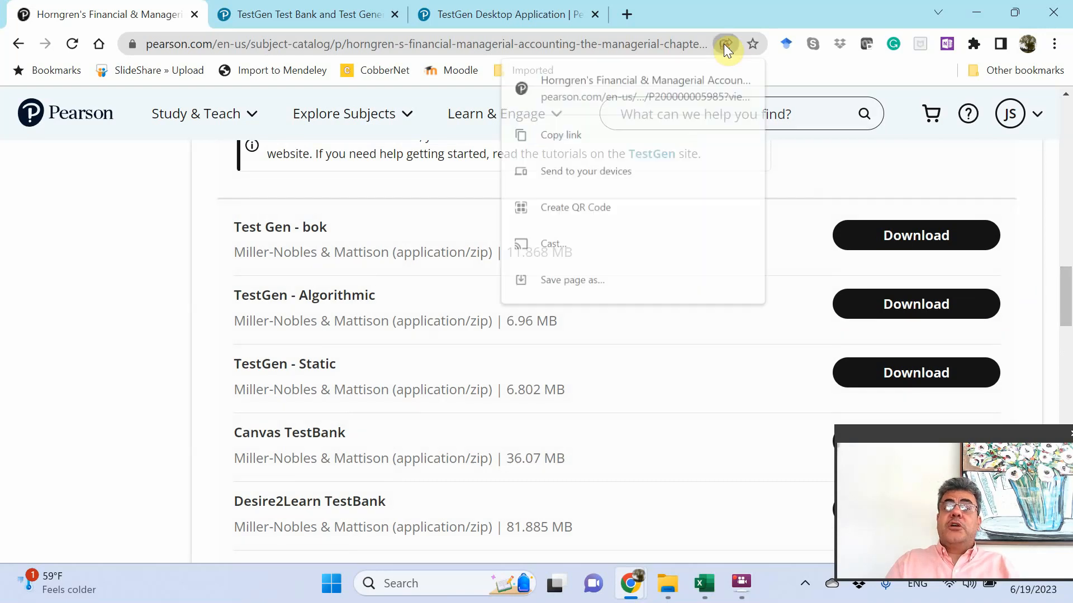
pyautogui.click(724, 38)
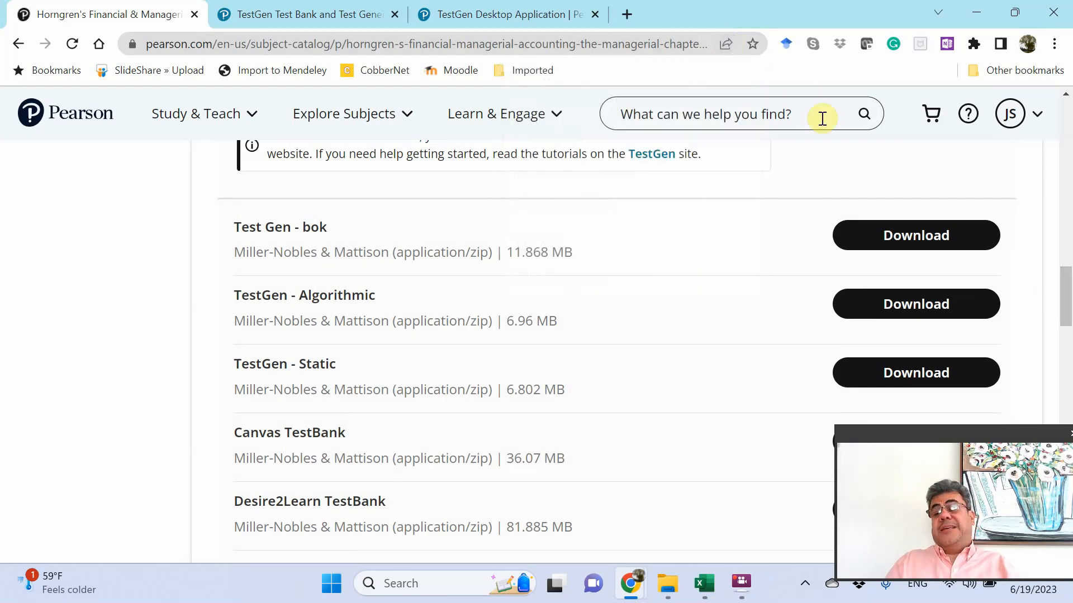
pyautogui.click(894, 234)
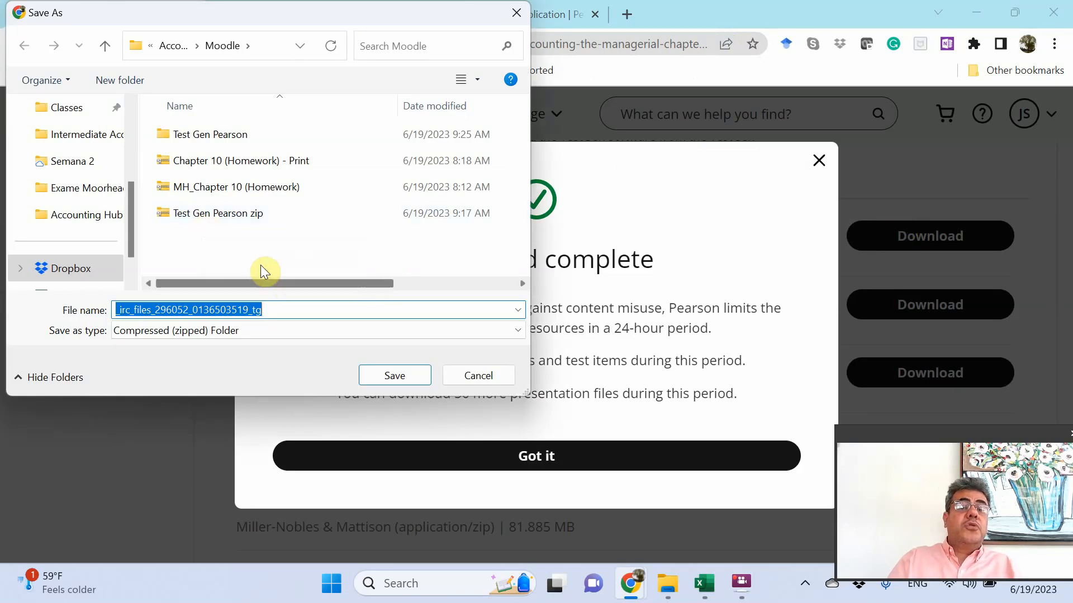
pyautogui.click(218, 215)
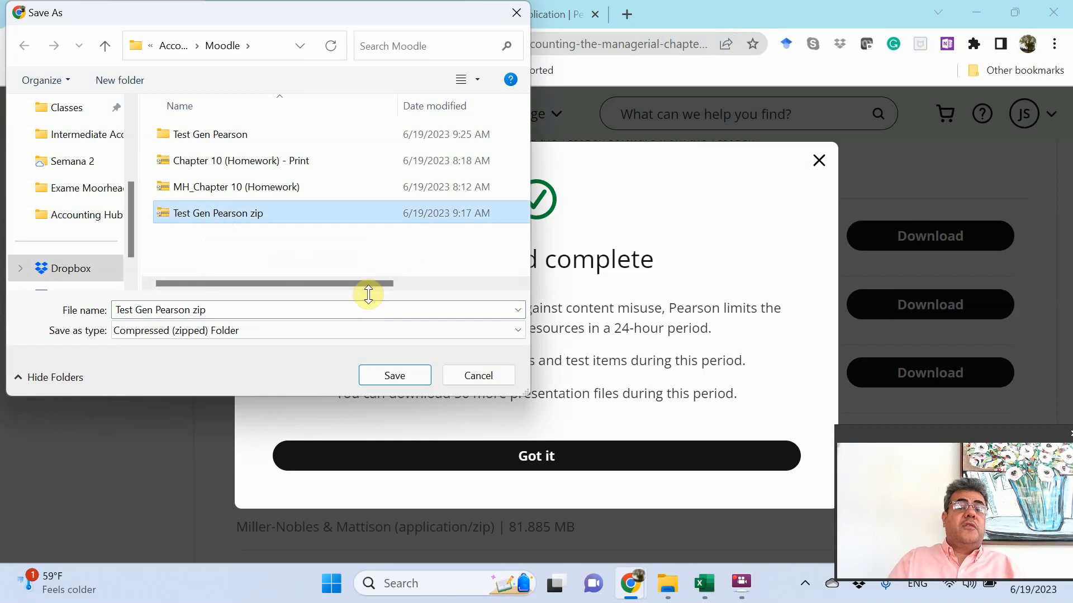
pyautogui.click(391, 373)
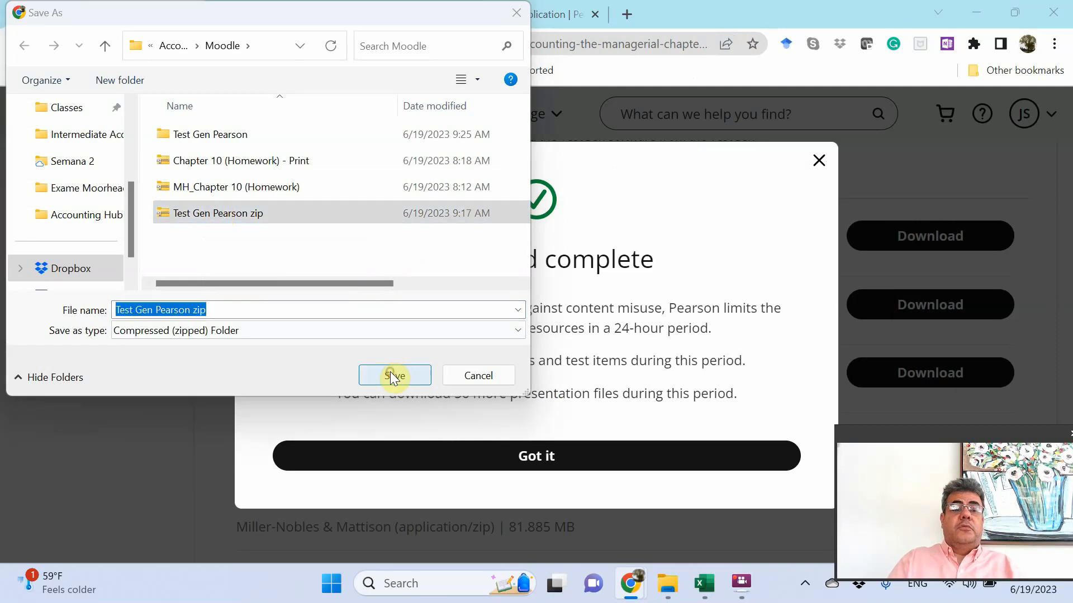
pyautogui.click(578, 290)
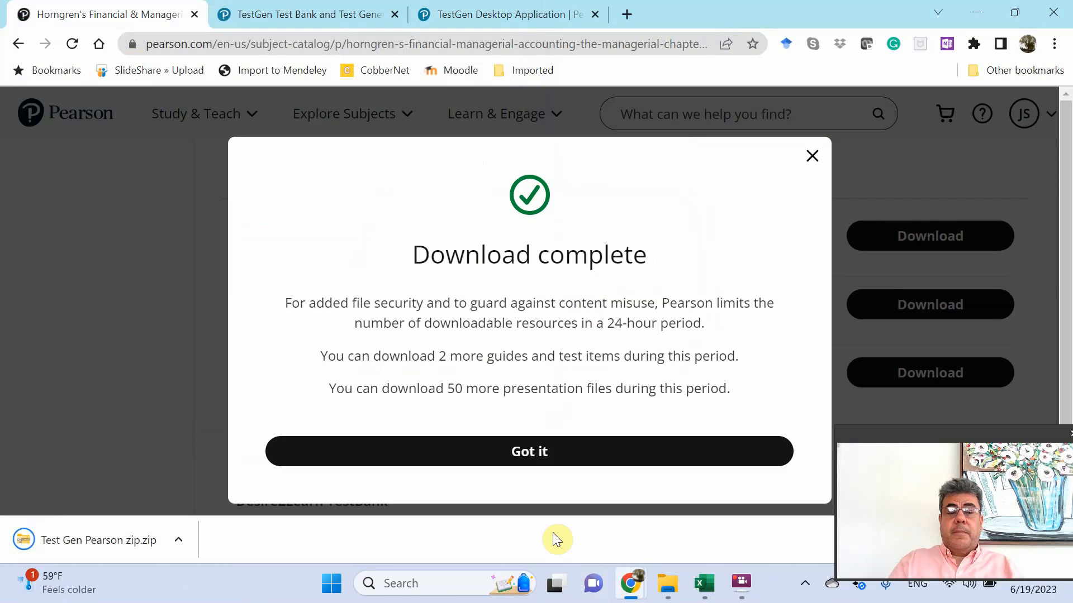
# Show the downloaded zip in its folder and delete all the old files inside the Test Gen Pearson folder.
pyautogui.click(179, 538)
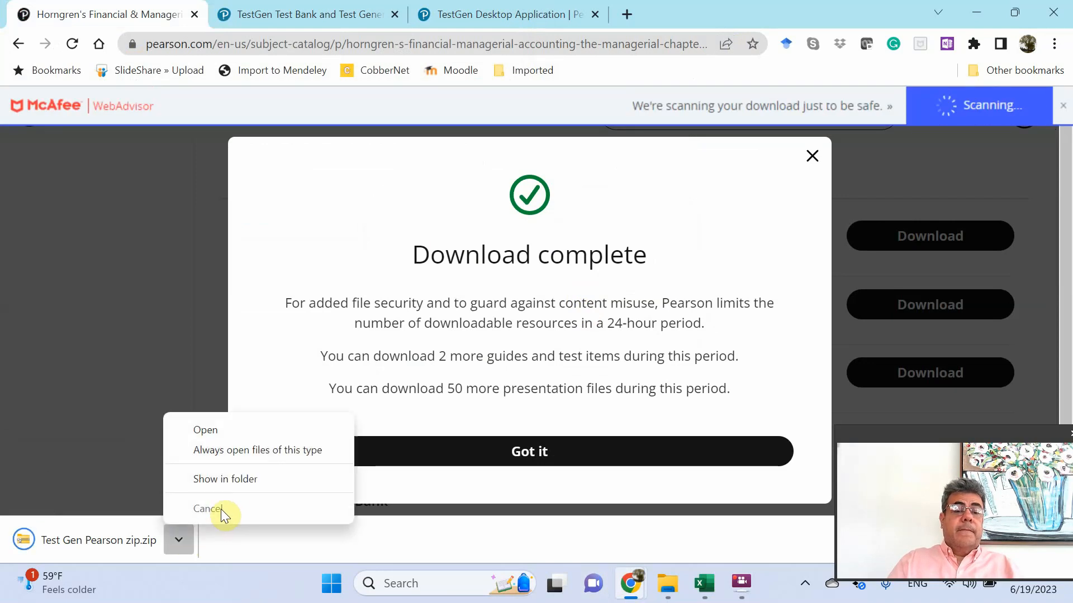
pyautogui.click(231, 480)
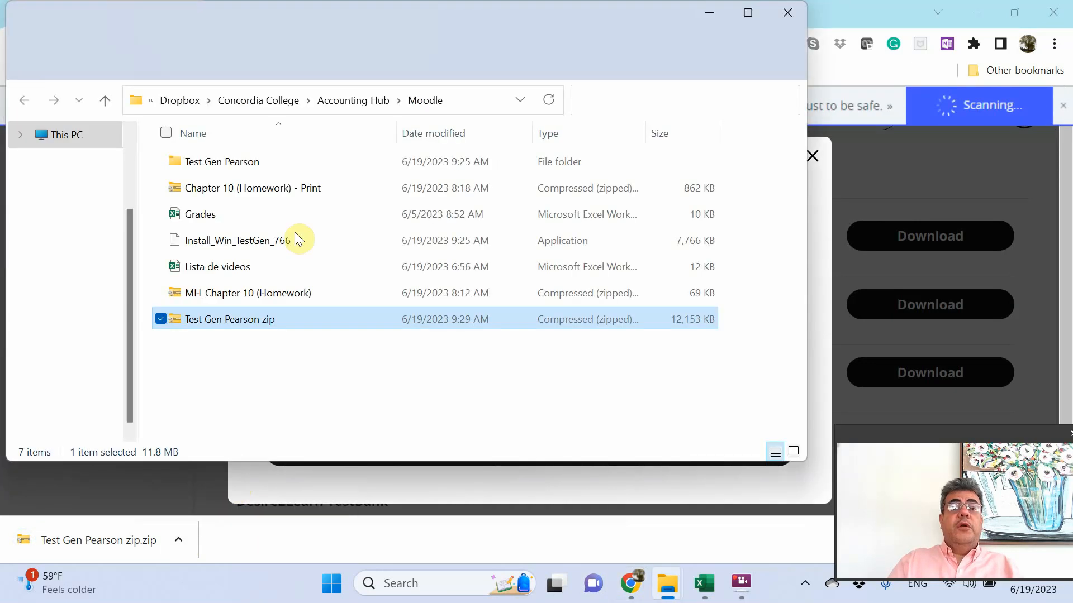
pyautogui.click(266, 169)
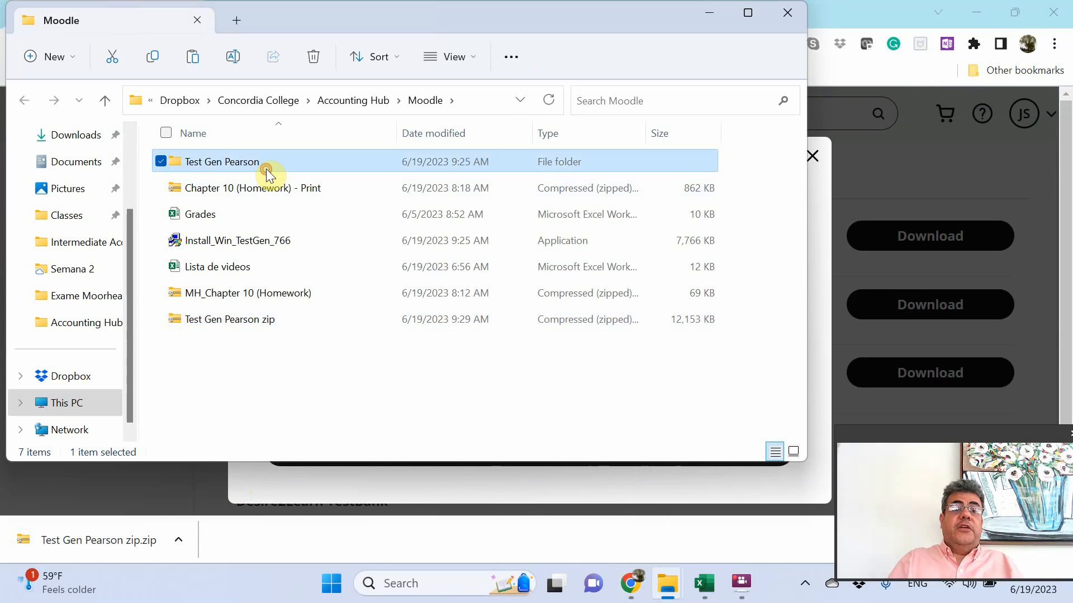
pyautogui.doubleClick(266, 168)
pyautogui.hotkey('shift', 'Down')
pyautogui.hotkey('shift', 'Down')
pyautogui.hotkey('shift', 'Down')
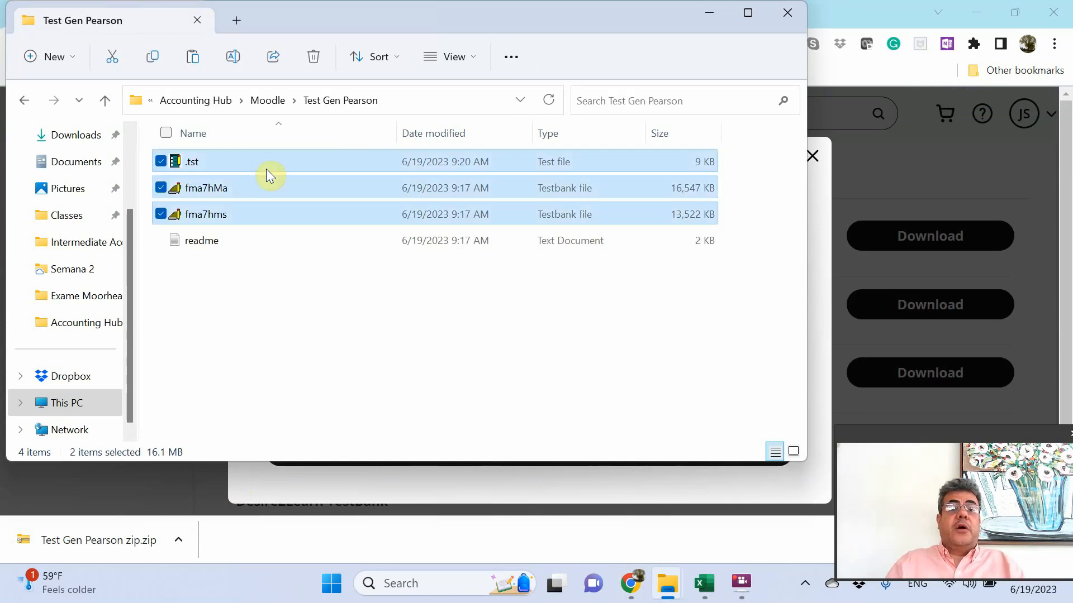
pyautogui.press('Delete')
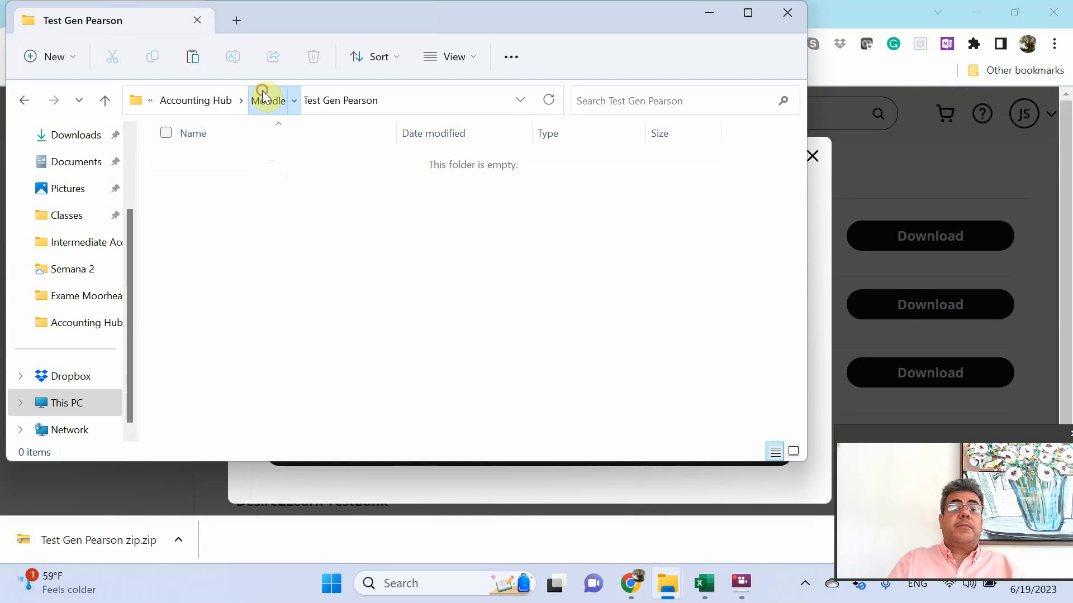
# Copy fma7hMa, fma7hms and readme from the Test Gen Pearson zip into the empty Test Gen Pearson folder.
pyautogui.click(264, 100)
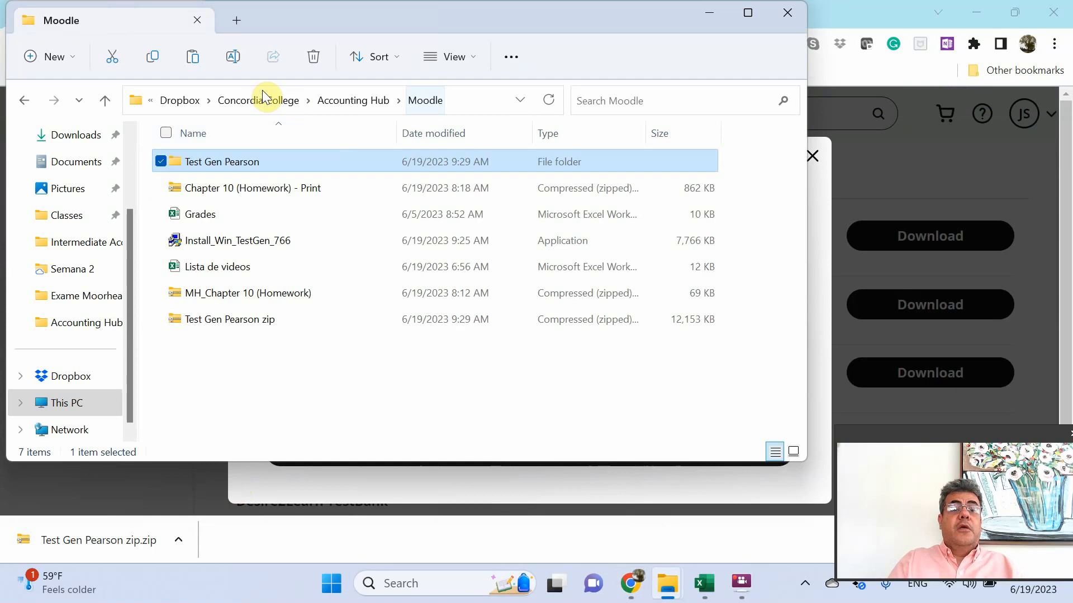
pyautogui.doubleClick(225, 322)
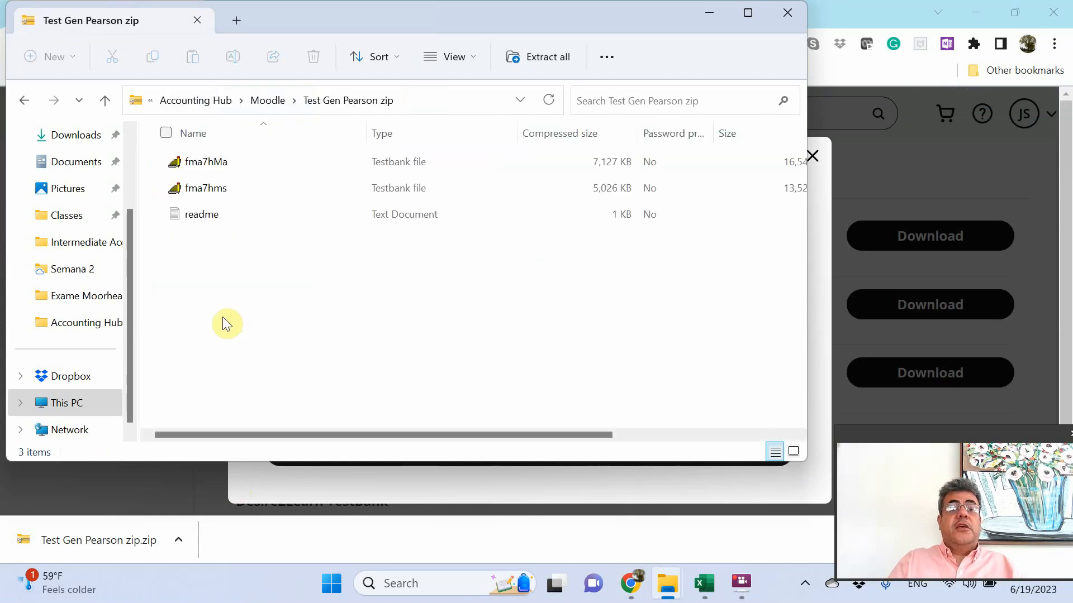
pyautogui.click(227, 162)
pyautogui.hotkey('shift', 'Down')
pyautogui.hotkey('shift', 'Down')
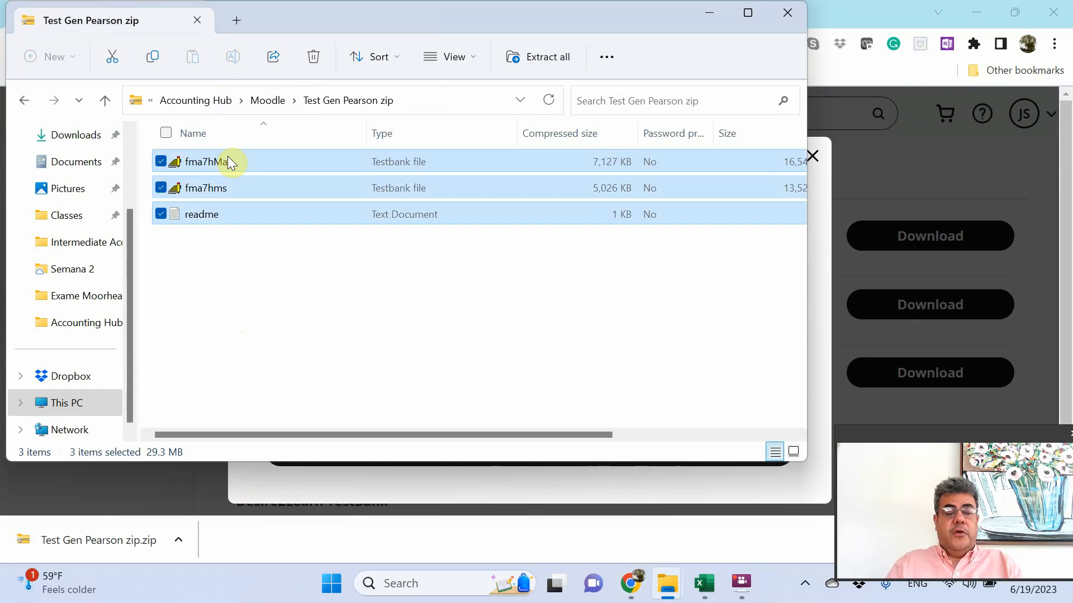
pyautogui.click(268, 101)
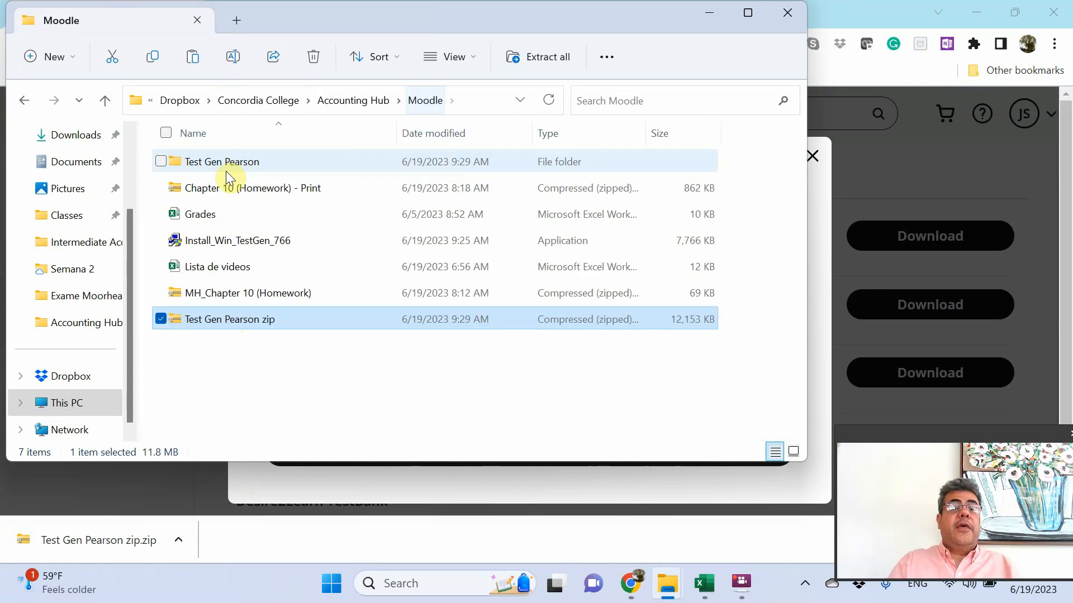
pyautogui.doubleClick(254, 164)
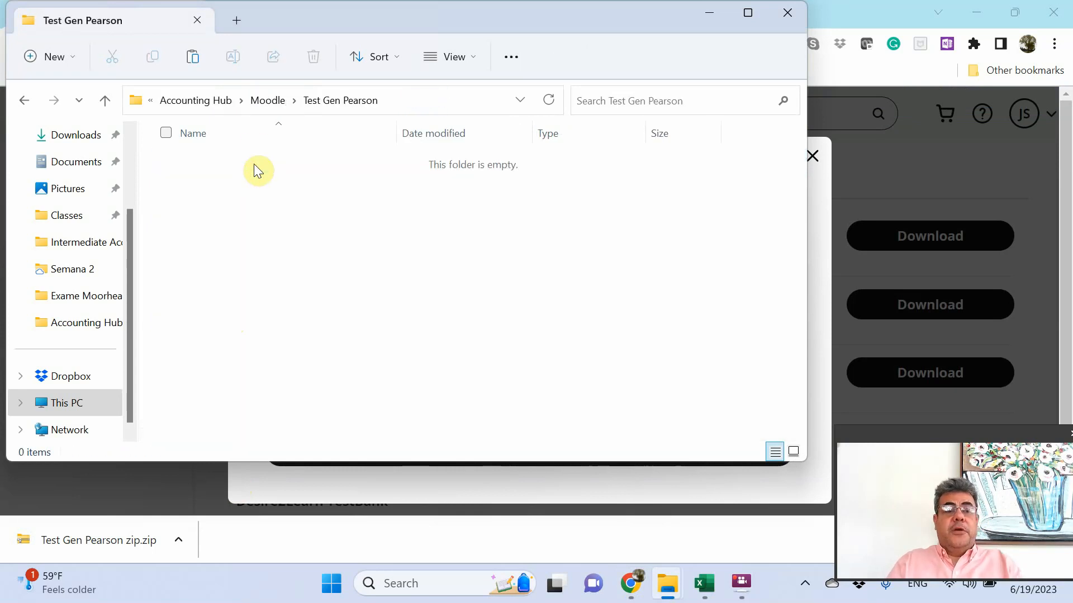
pyautogui.hotkey('ctrl', 'v')
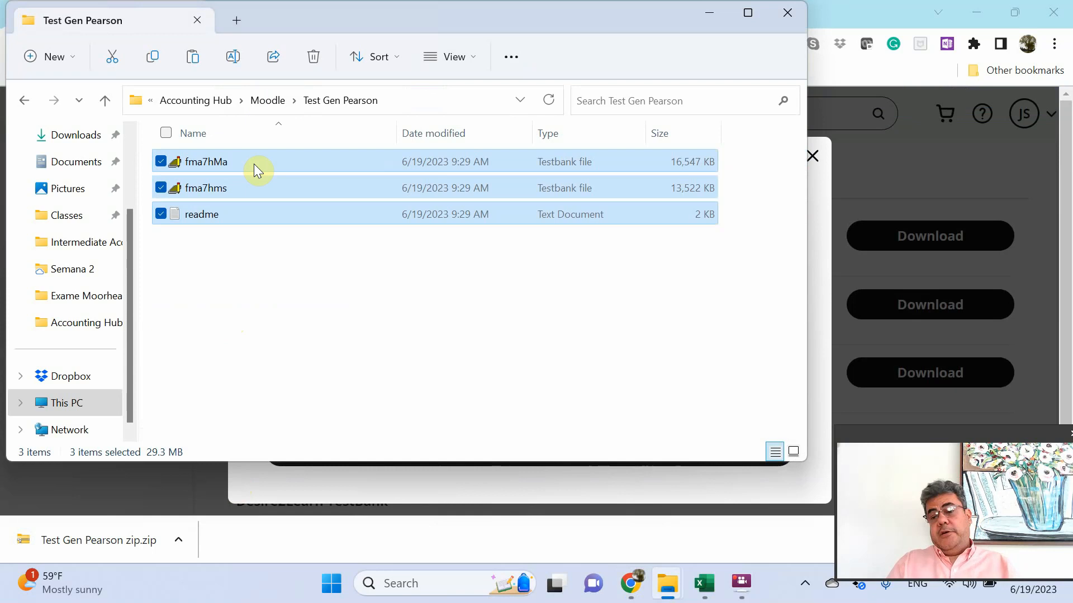
pyautogui.click(263, 274)
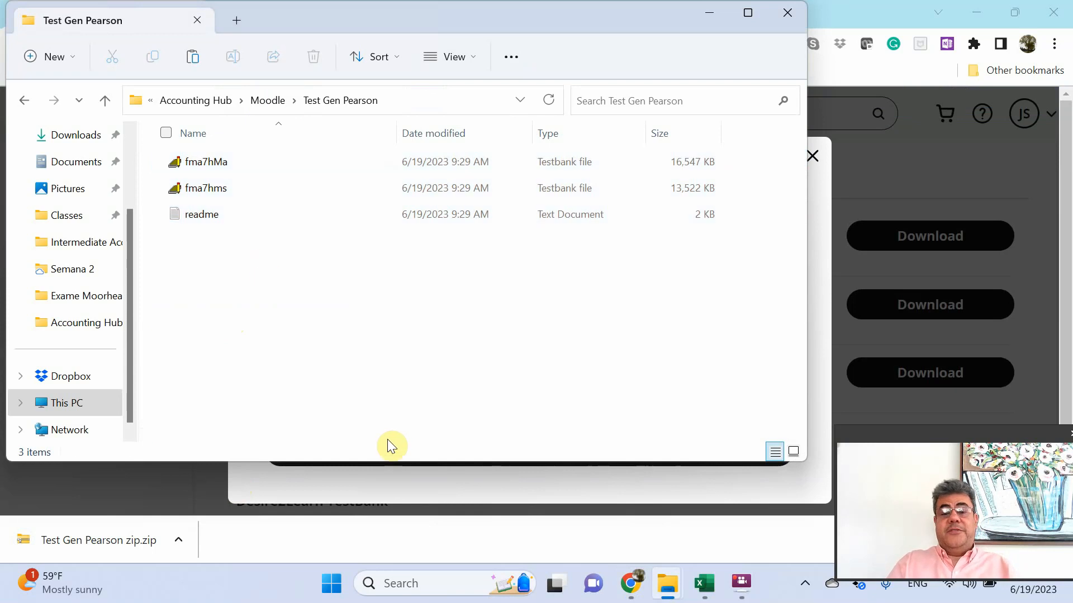
# Launch TestGen and reposition the Test Gen Pearson folder window over the browser.
pyautogui.click(331, 583)
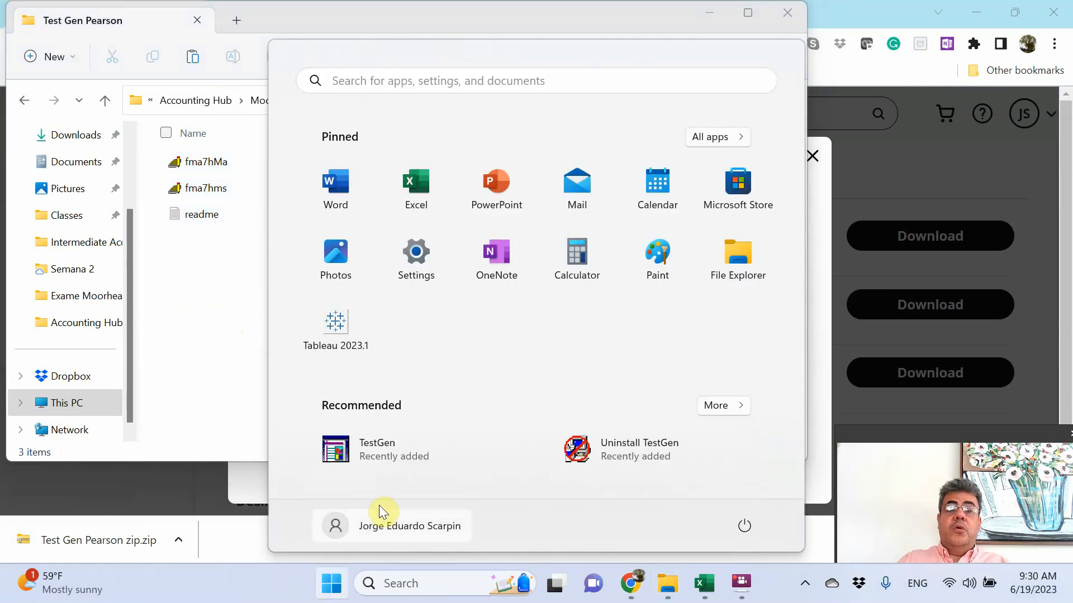
pyautogui.click(380, 450)
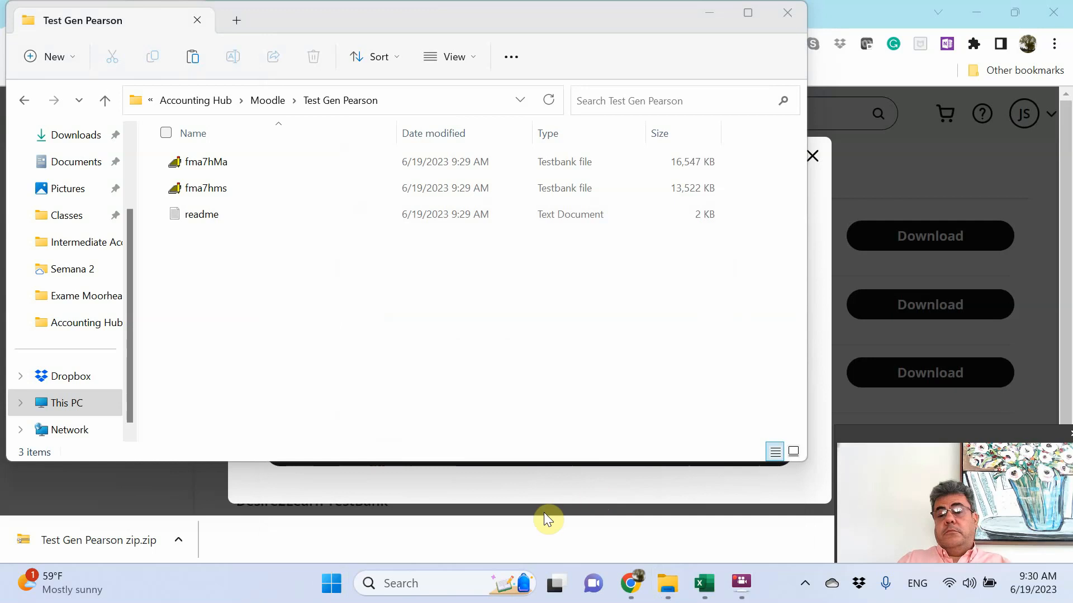
pyautogui.moveTo(645, 31); pyautogui.dragTo(733, 135)
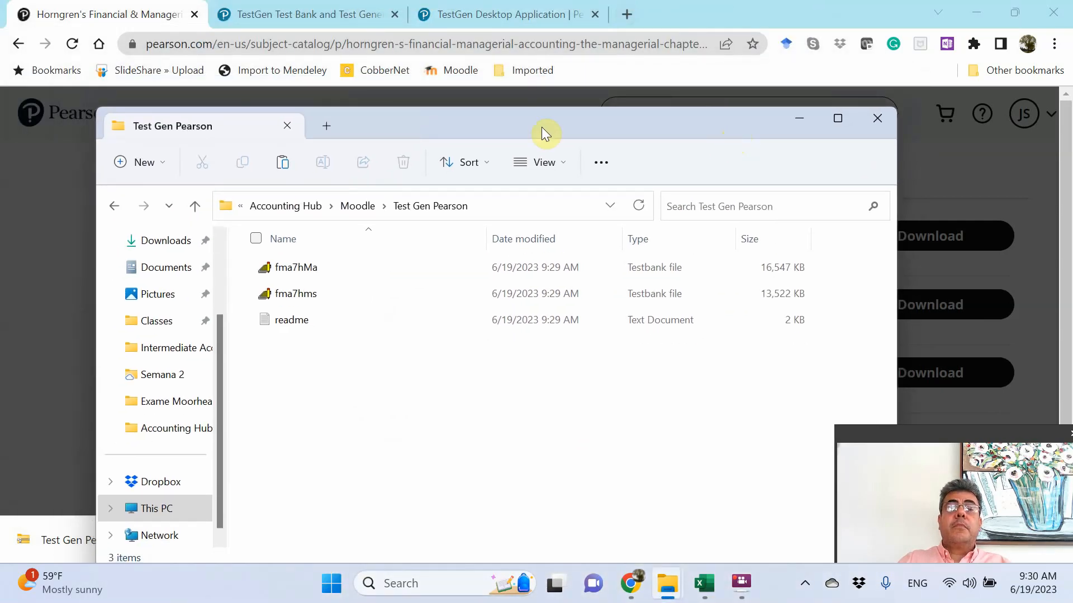
pyautogui.moveTo(542, 126); pyautogui.dragTo(545, 58)
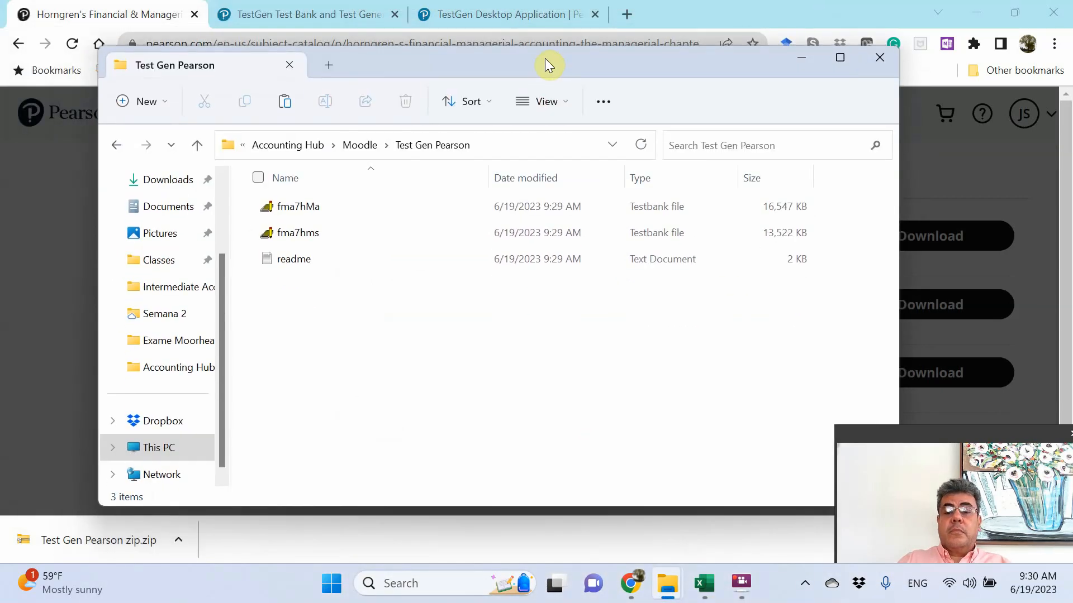
pyautogui.click(333, 584)
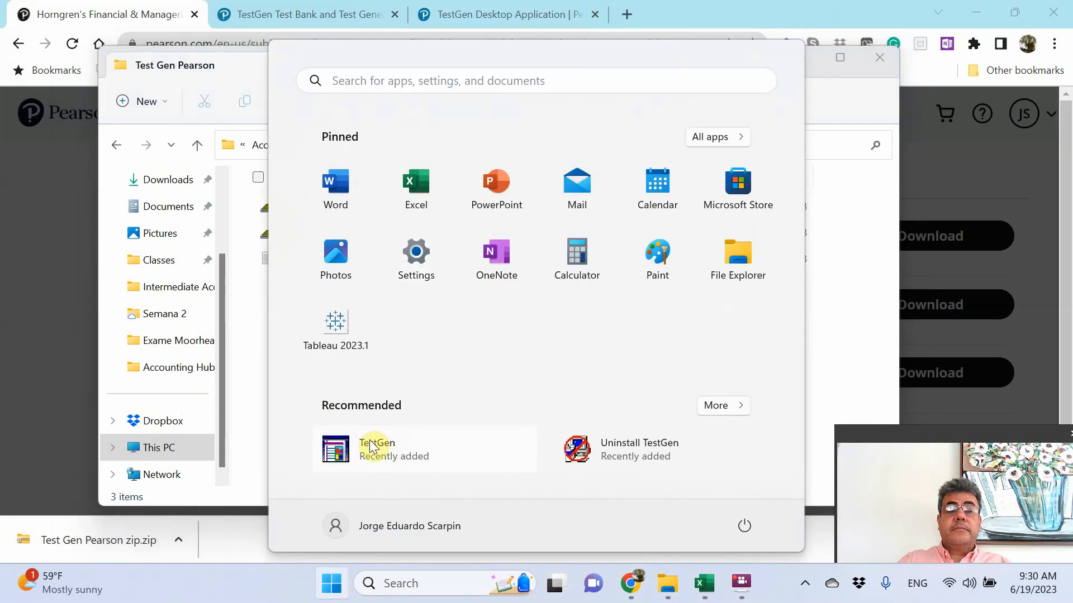
pyautogui.click(371, 447)
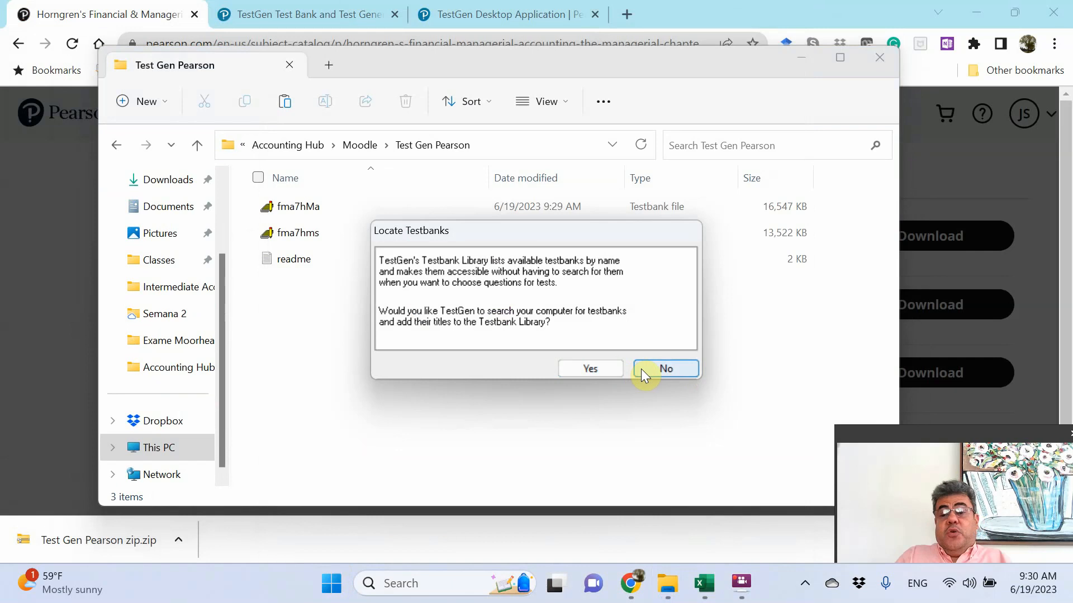
# Copy the Test Gen Pearson folder path, switch back to TestGen and decline searching the computer for testbanks.
pyautogui.click(507, 146)
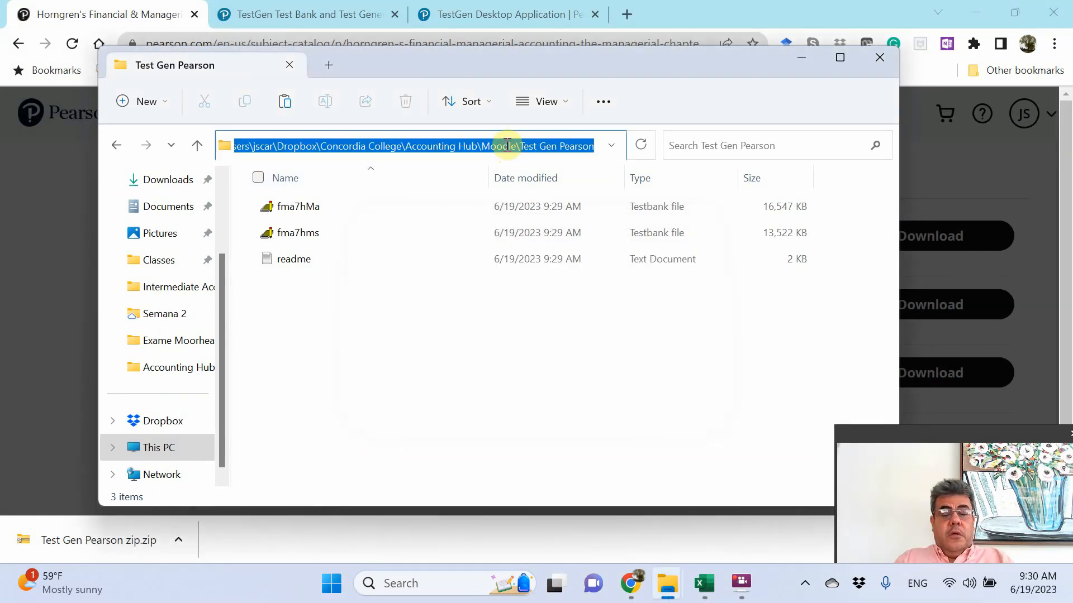
pyautogui.hotkey('alt', 'Tab')
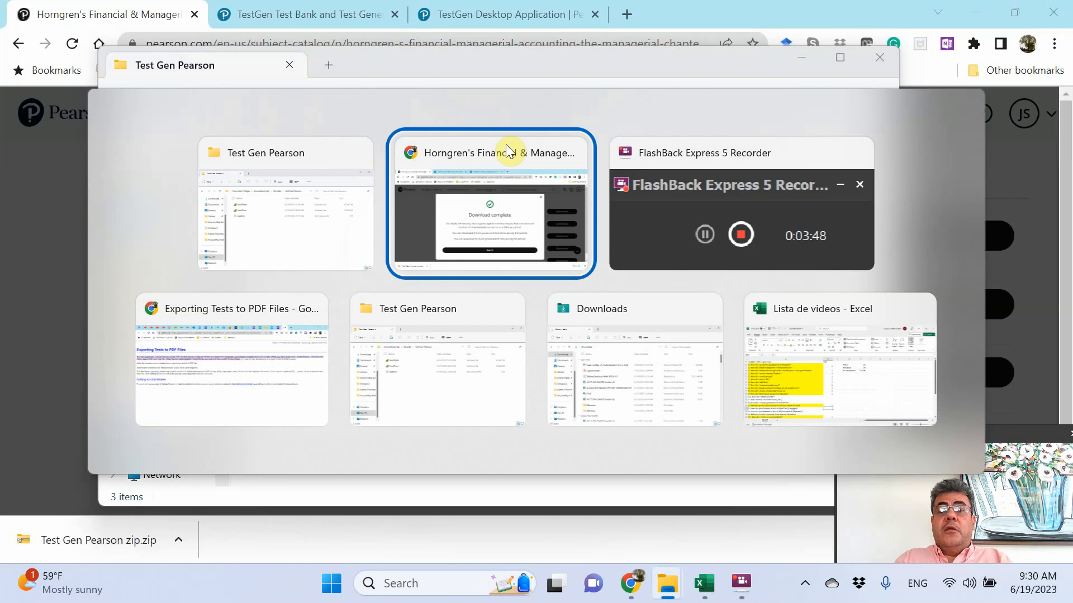
pyautogui.hotkey('alt', 'Tab')
pyautogui.hotkey('alt', 'Tab')
pyautogui.hotkey('alt', 'Tab')
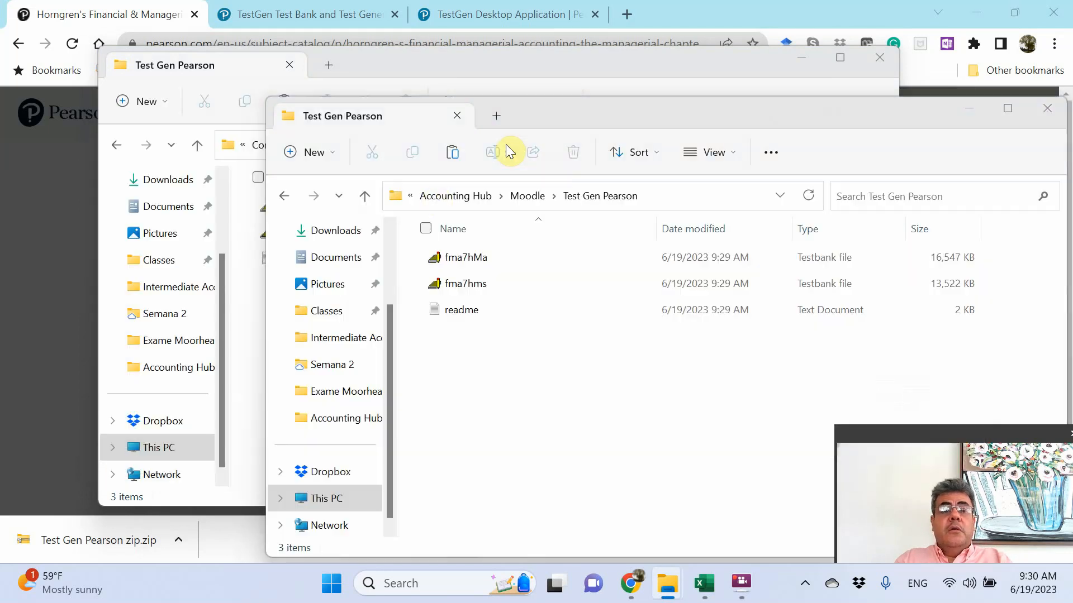
pyautogui.click(331, 583)
pyautogui.click(370, 452)
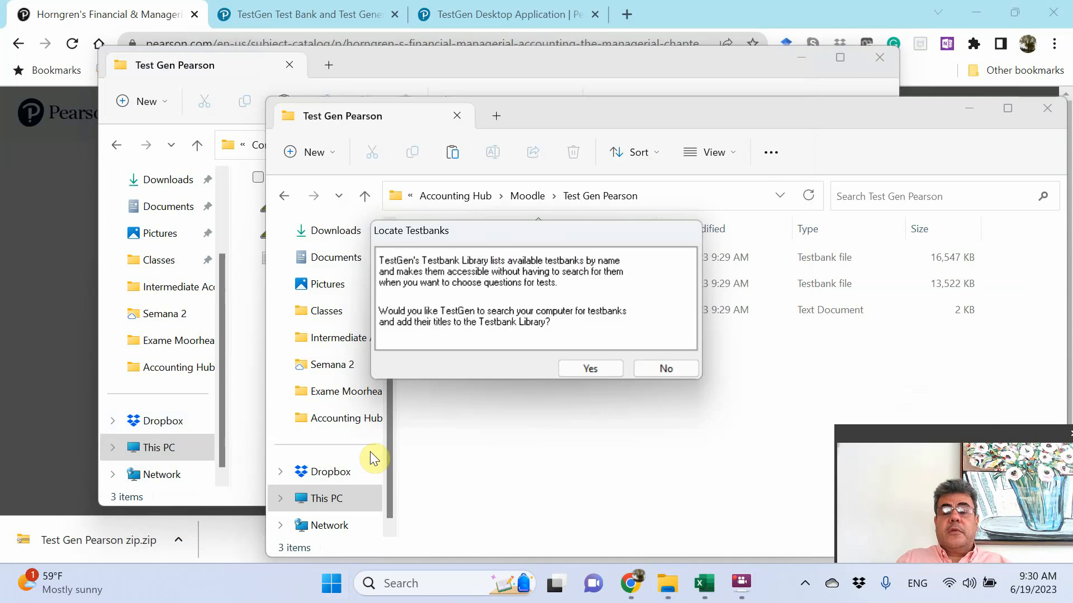
pyautogui.click(665, 369)
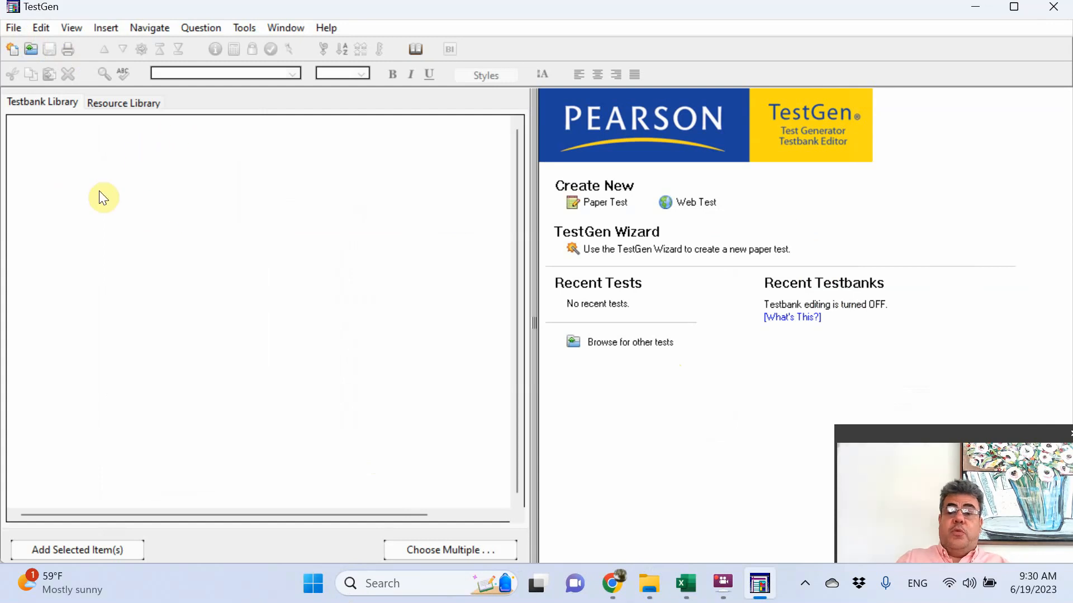
# Add the fma7hMa testbank from the Test Gen Pearson folder to the Testbank Library.
pyautogui.click(13, 27)
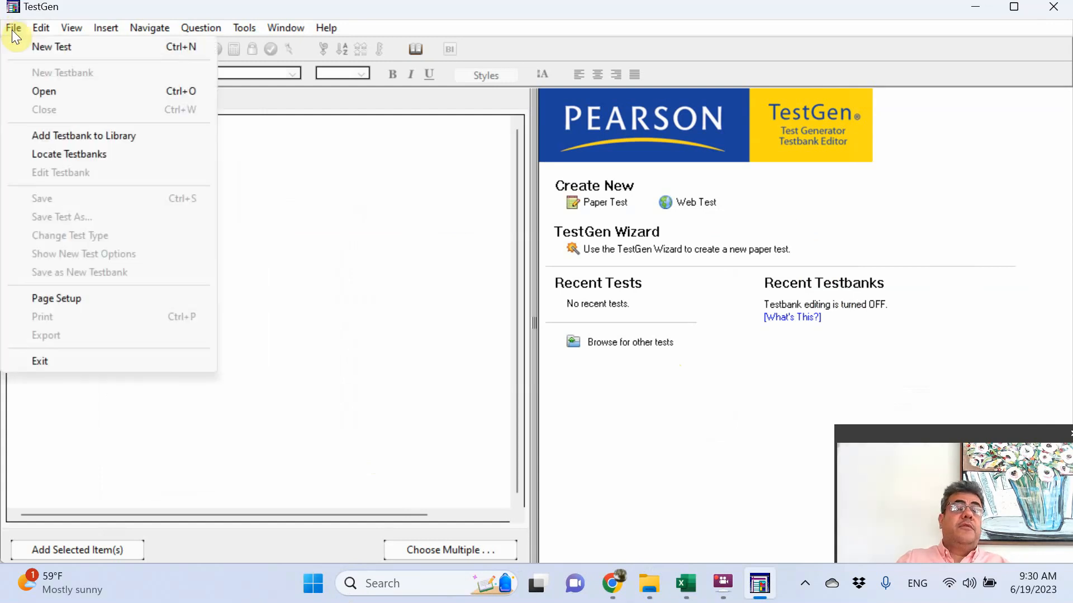
pyautogui.click(73, 136)
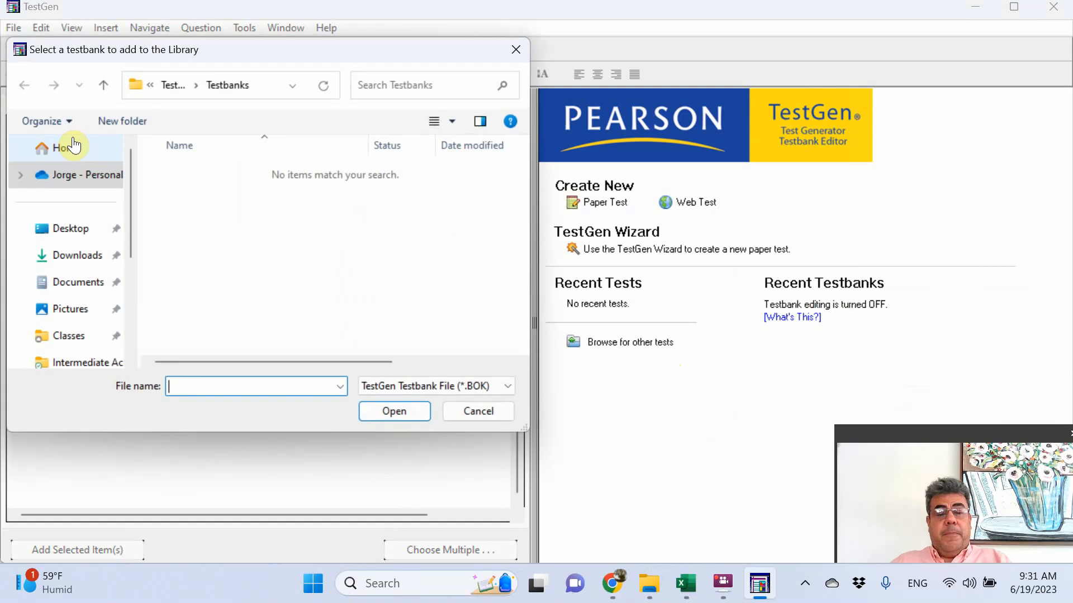
pyautogui.hotkey('ctrl', 'v')
pyautogui.press('Return')
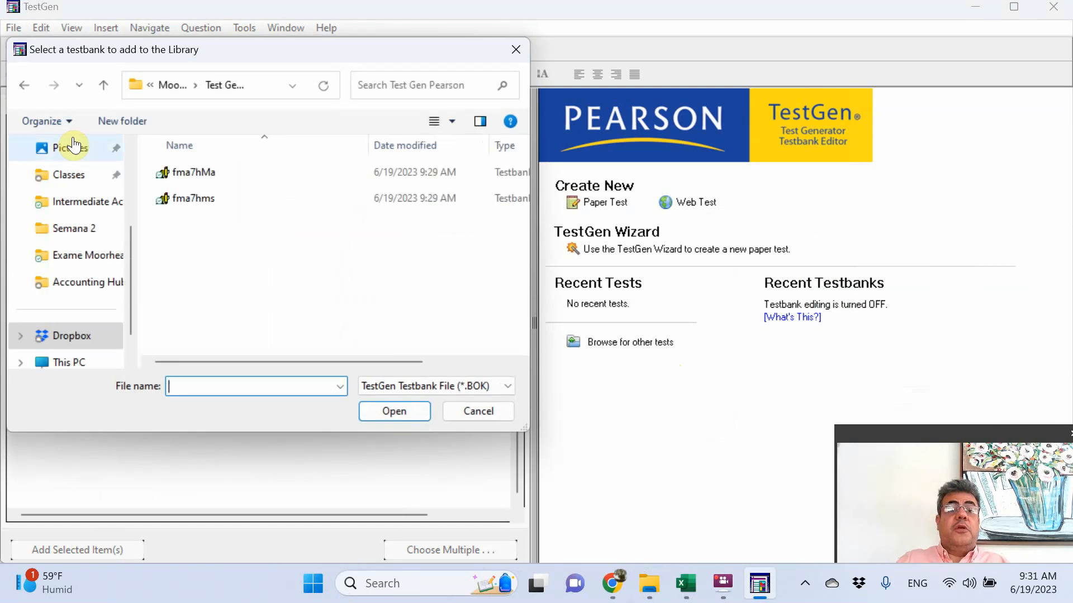
pyautogui.click(199, 171)
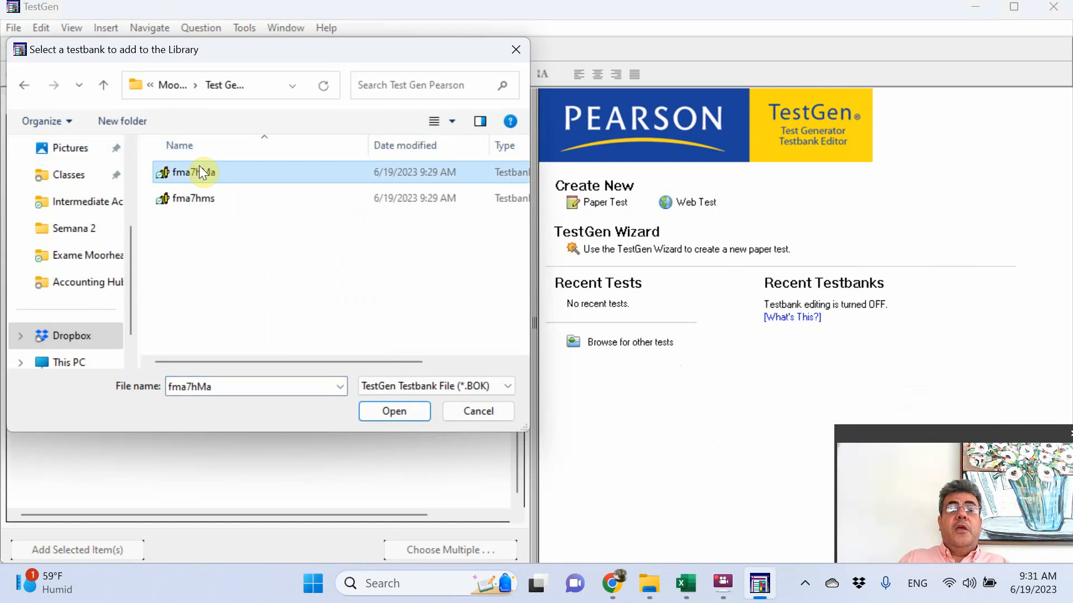
pyautogui.click(394, 414)
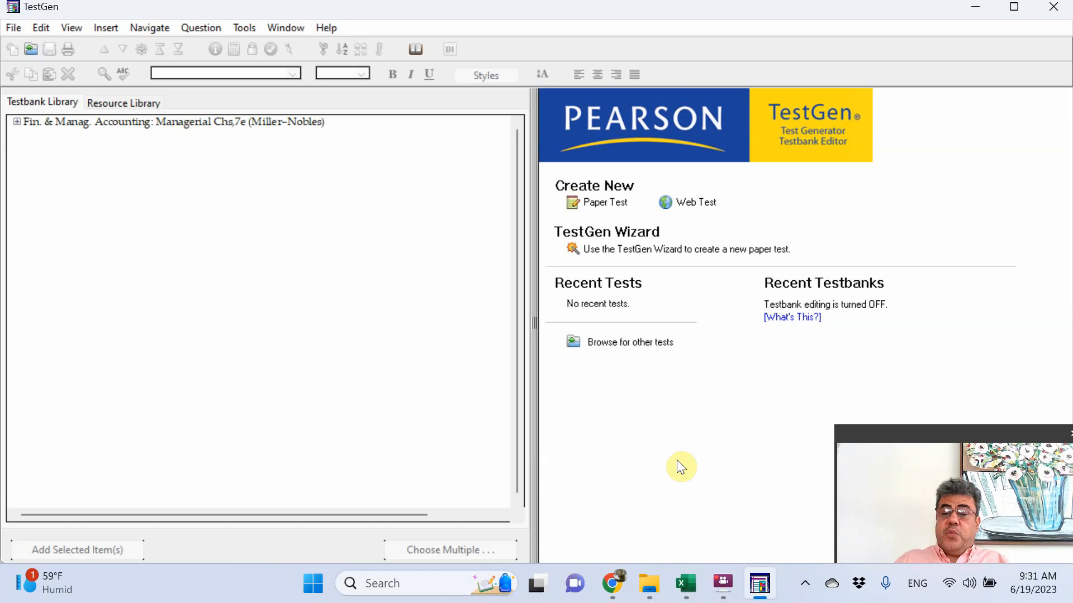
# Create a new paper test and expand the Managerial Chs,7e testbank down to the Chapter M:6 learning objectives.
pyautogui.click(933, 435)
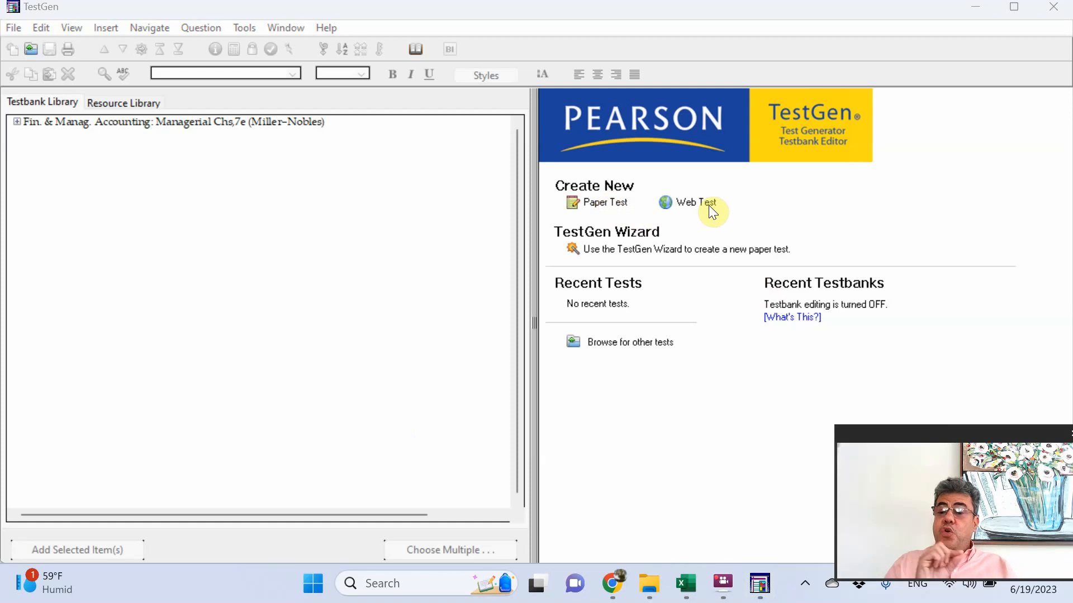
pyautogui.click(593, 206)
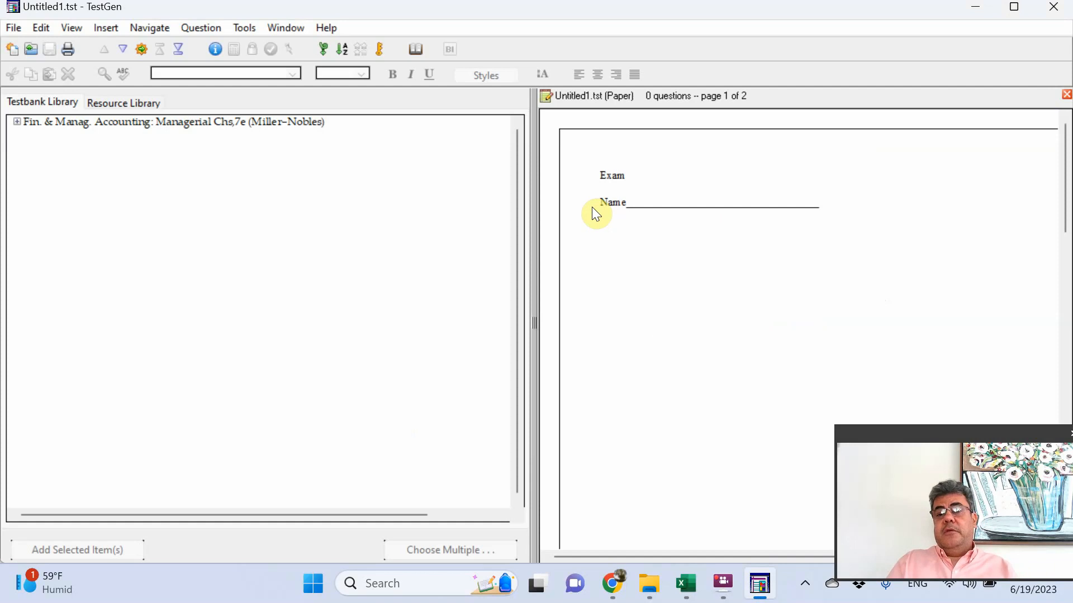
pyautogui.click(22, 120)
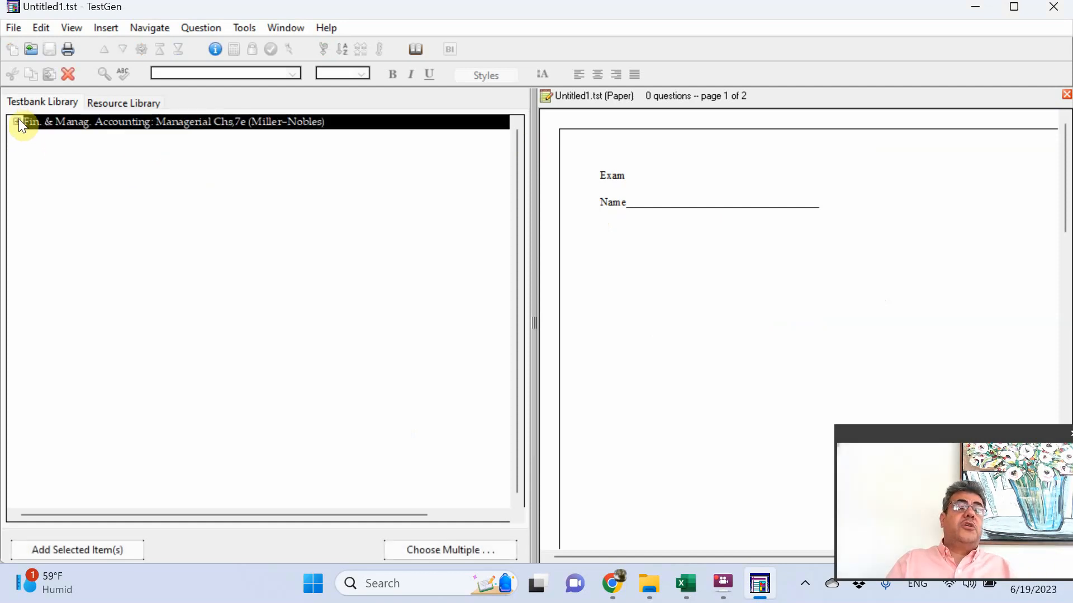
pyautogui.click(16, 122)
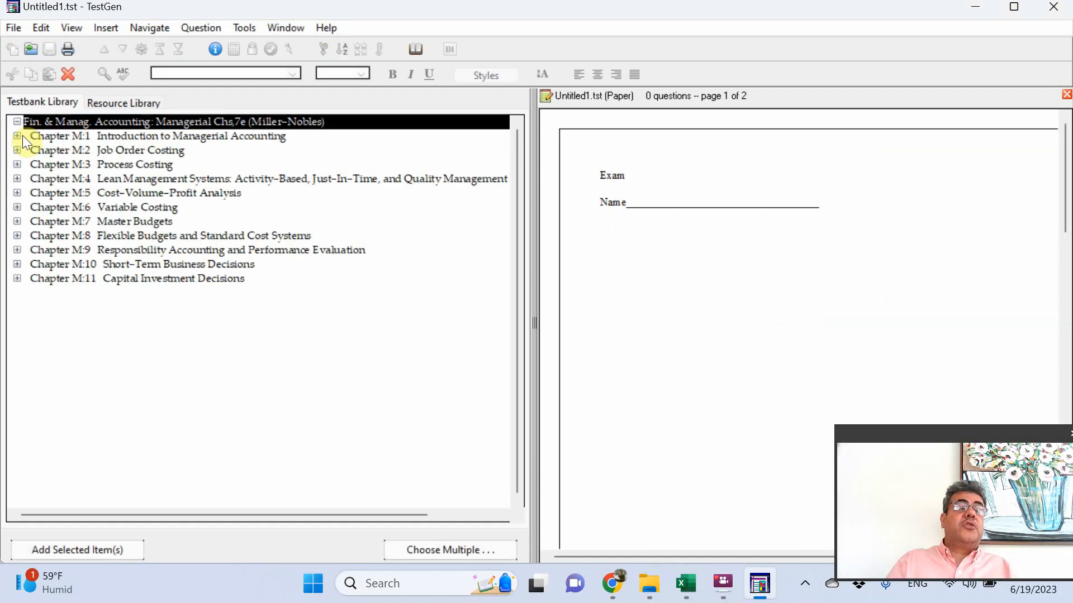
pyautogui.click(17, 206)
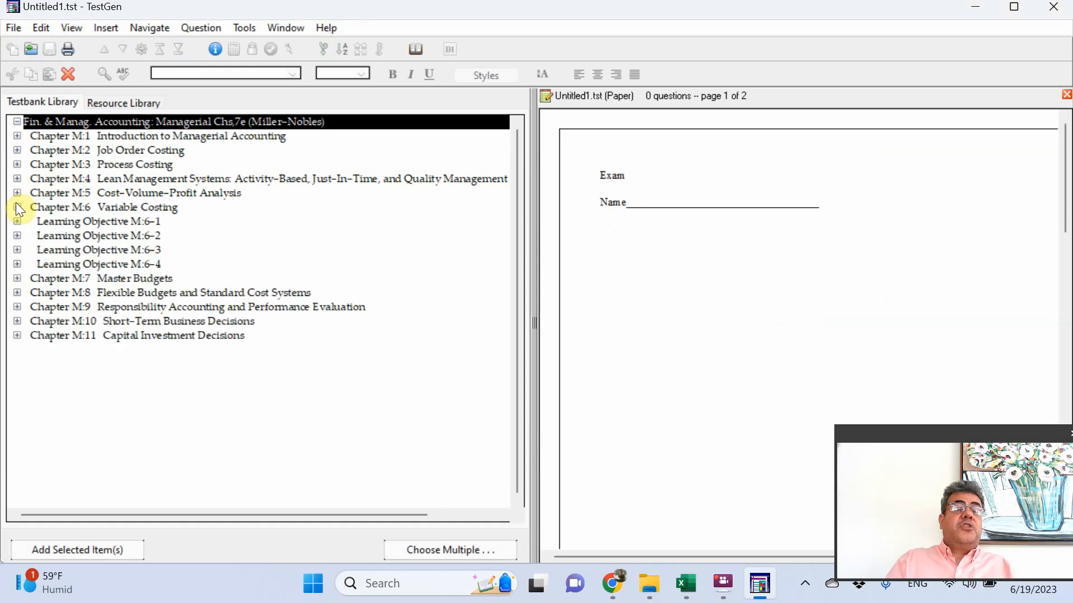
pyautogui.click(21, 222)
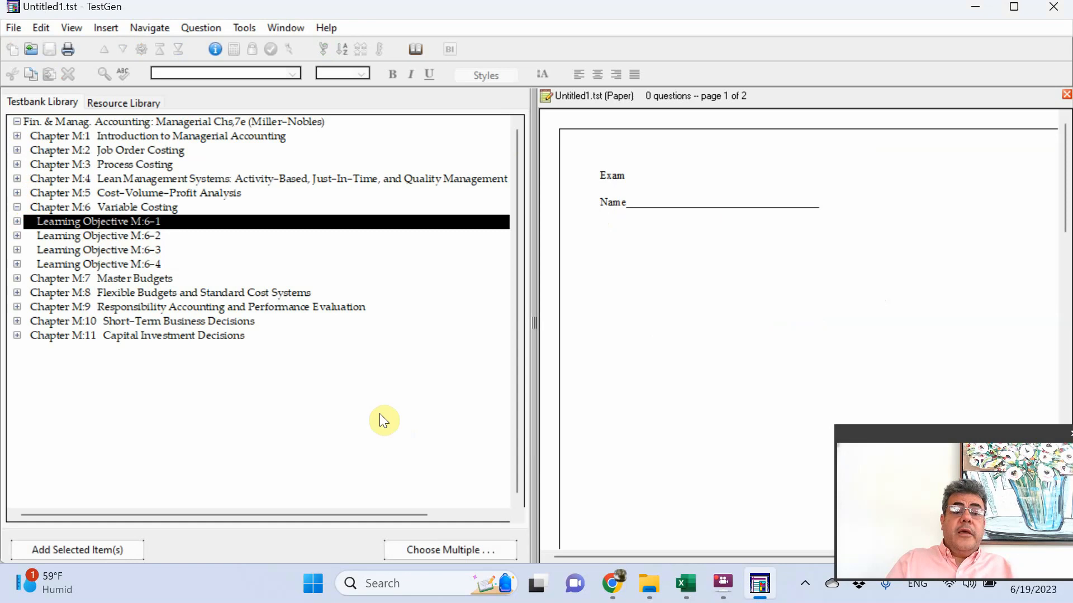
pyautogui.click(429, 545)
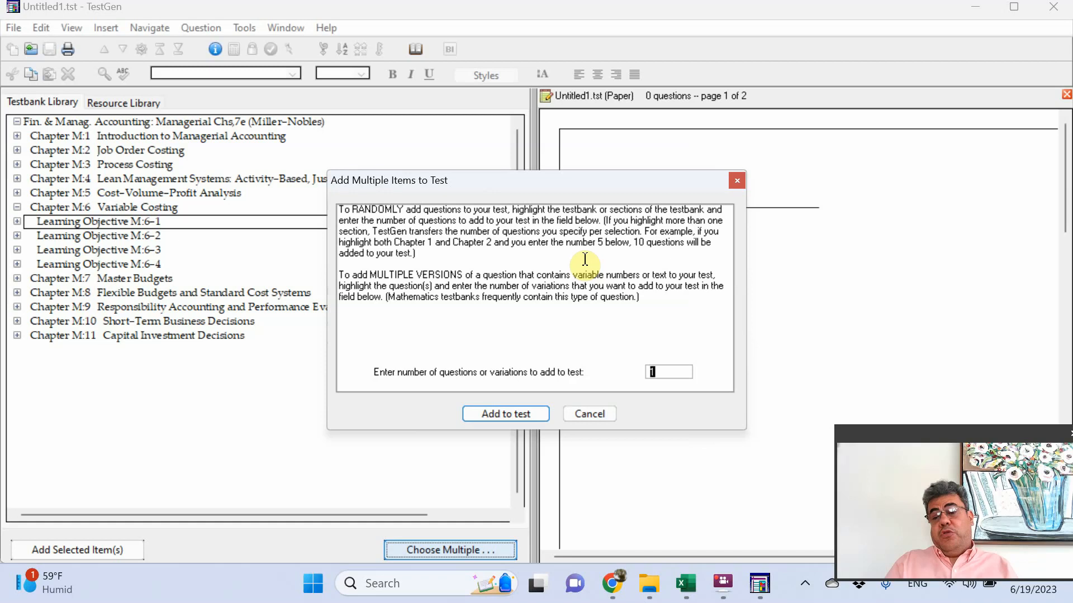
pyautogui.click(590, 413)
# Add 5 random questions each from Chapters M:3 Process Costing, M:6 Variable Costing and M:7 Master Budgets to the test.
pyautogui.click(93, 208)
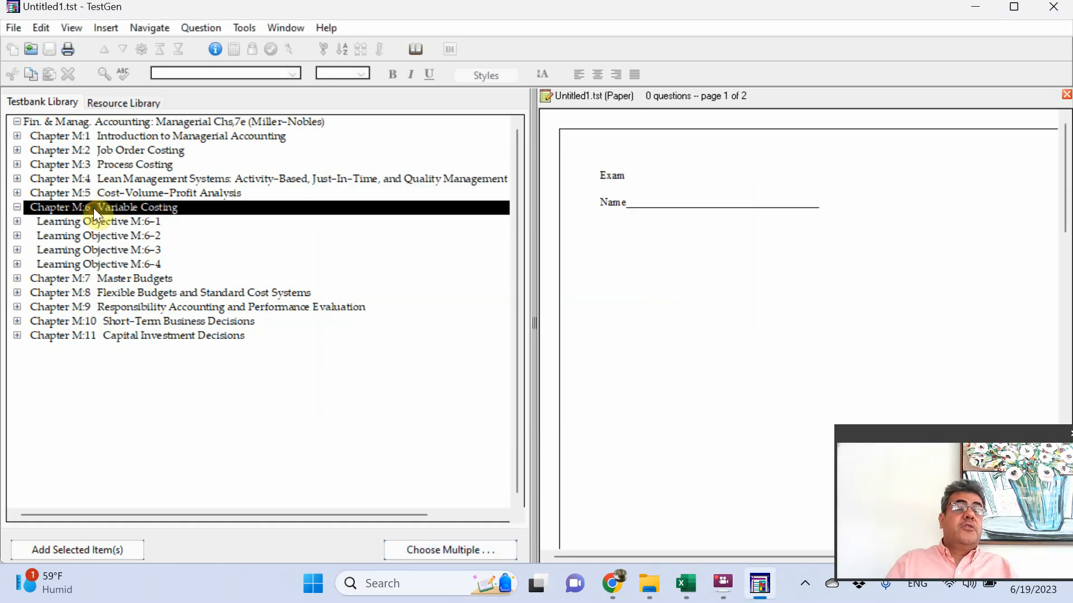
pyautogui.keyDown('ctrl'); pyautogui.click(88, 280); pyautogui.keyUp('ctrl')
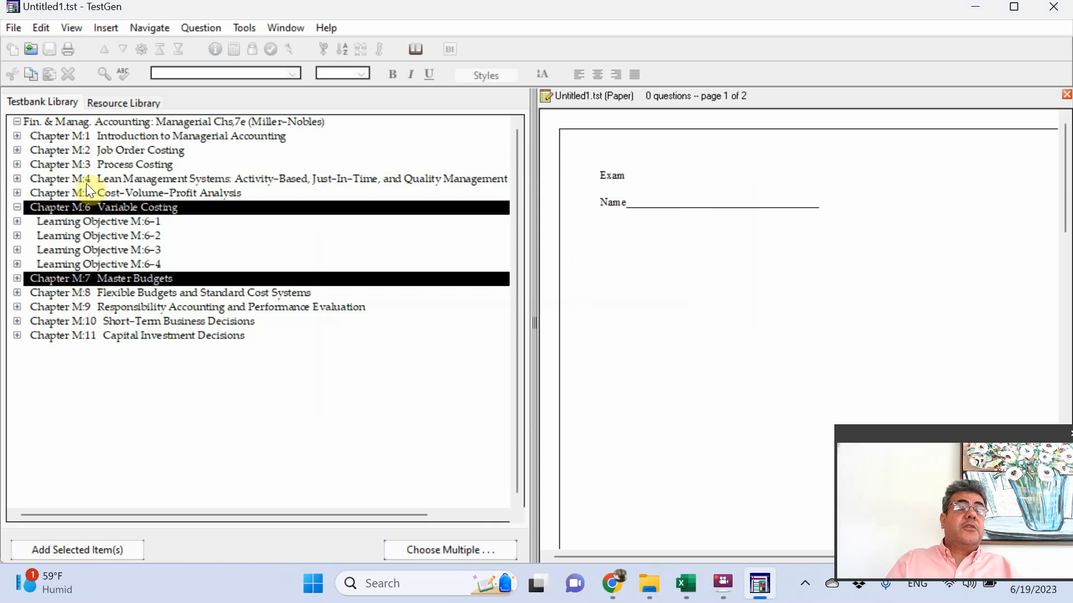
pyautogui.keyDown('ctrl'); pyautogui.click(95, 164); pyautogui.keyUp('ctrl')
pyautogui.click(436, 548)
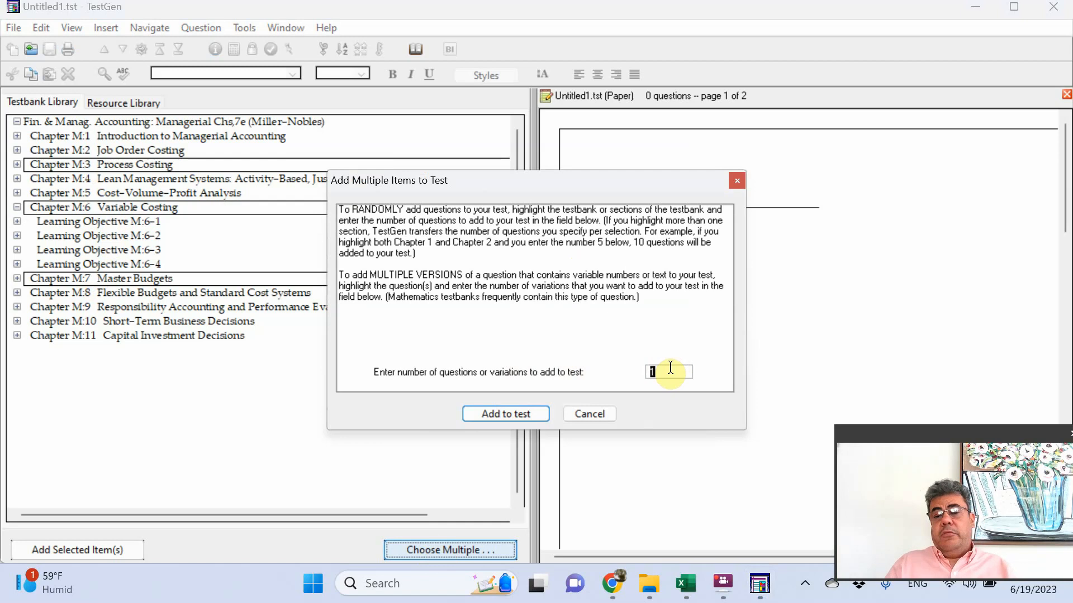
pyautogui.write('5')
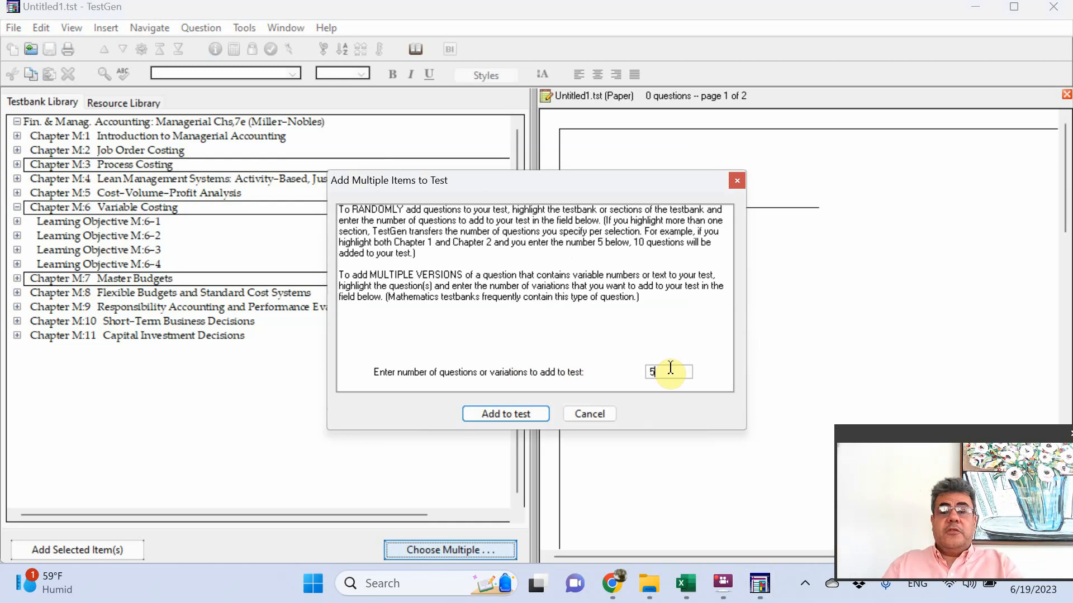
pyautogui.click(500, 414)
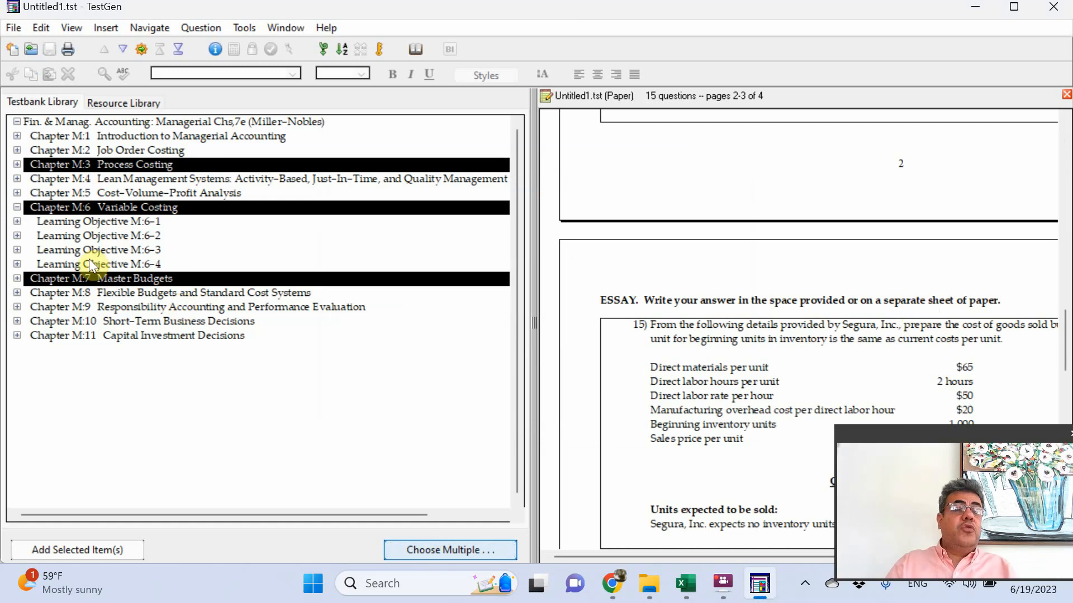
# Add questions 1, 3 and 5 from Learning Objective M:8-2 of Chapter M:8 Flexible Budgets and Standard Cost Systems to the test.
pyautogui.click(69, 299)
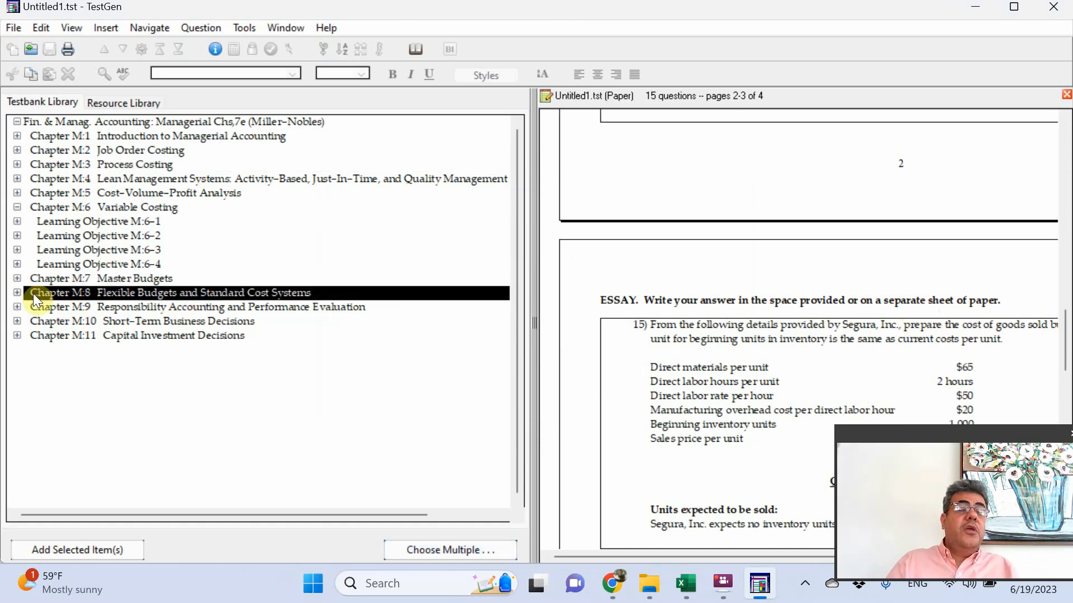
pyautogui.click(17, 293)
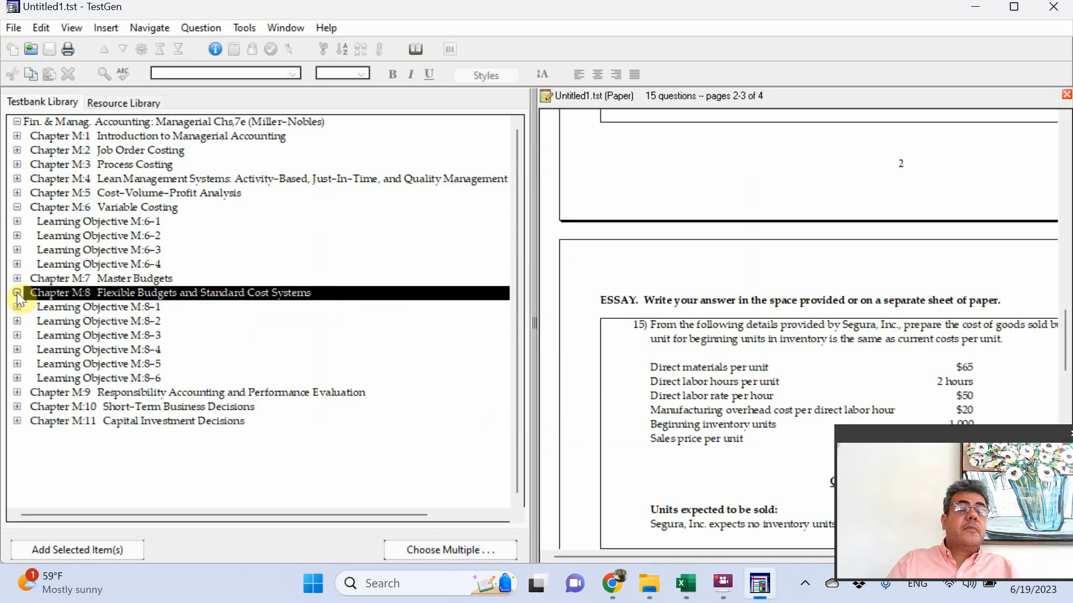
pyautogui.click(16, 321)
pyautogui.click(143, 394)
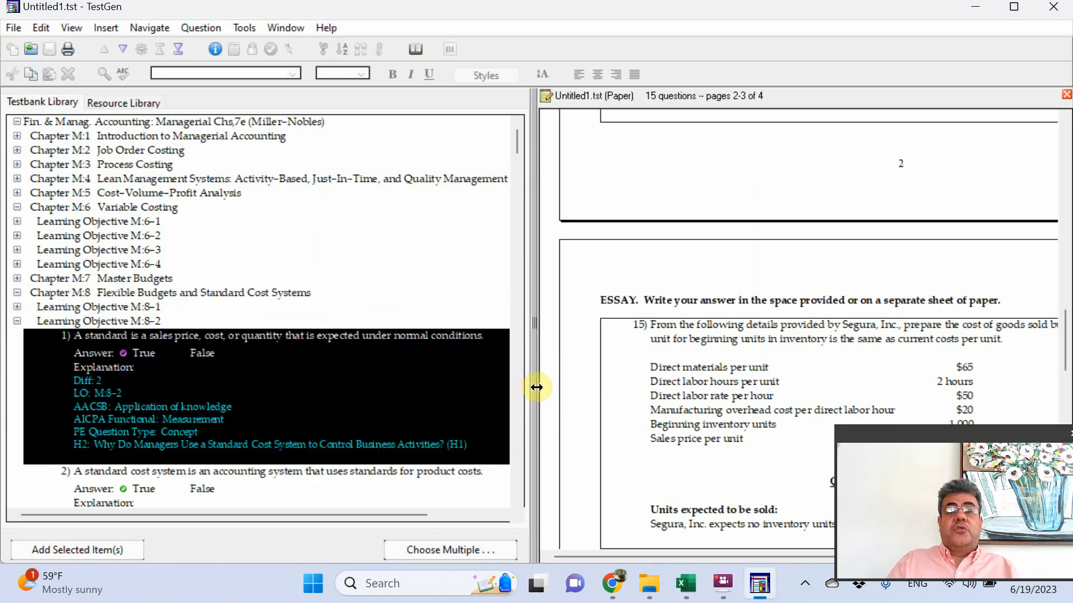
pyautogui.click(517, 415)
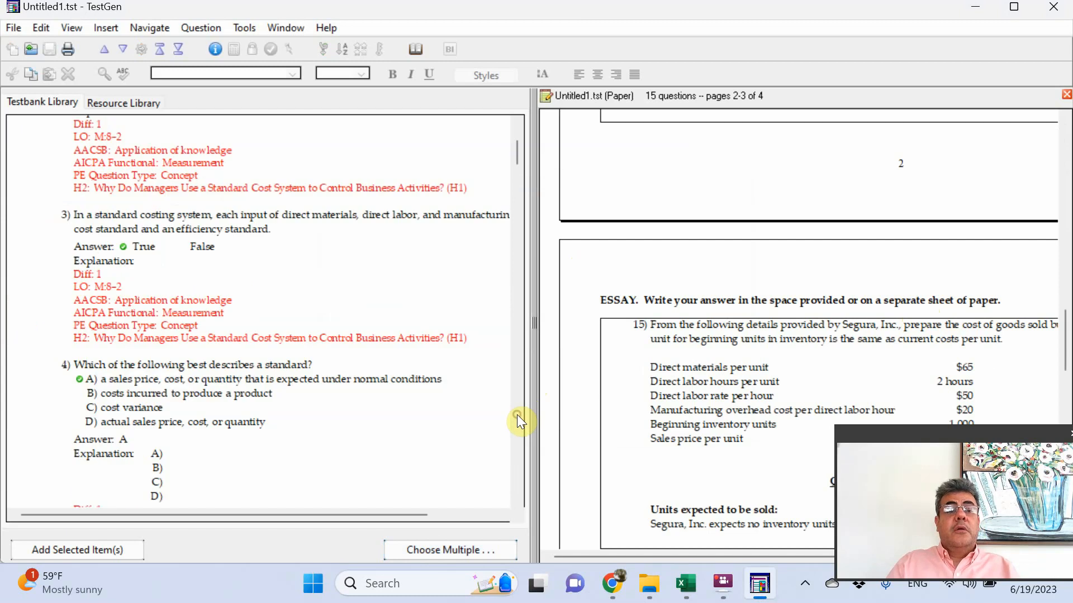
pyautogui.click(179, 271)
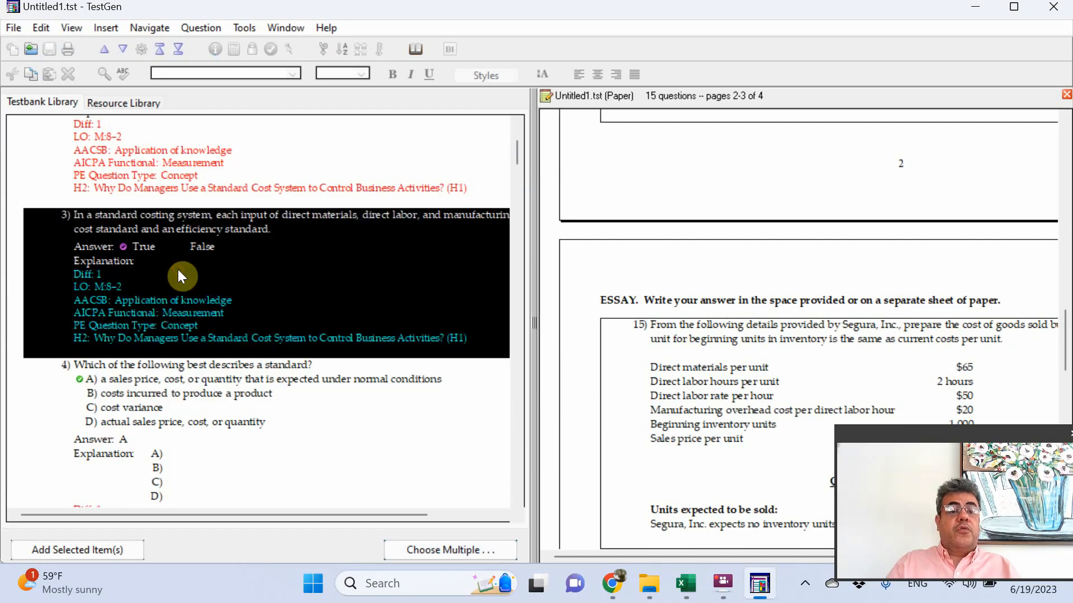
pyautogui.click(517, 393)
pyautogui.click(184, 345)
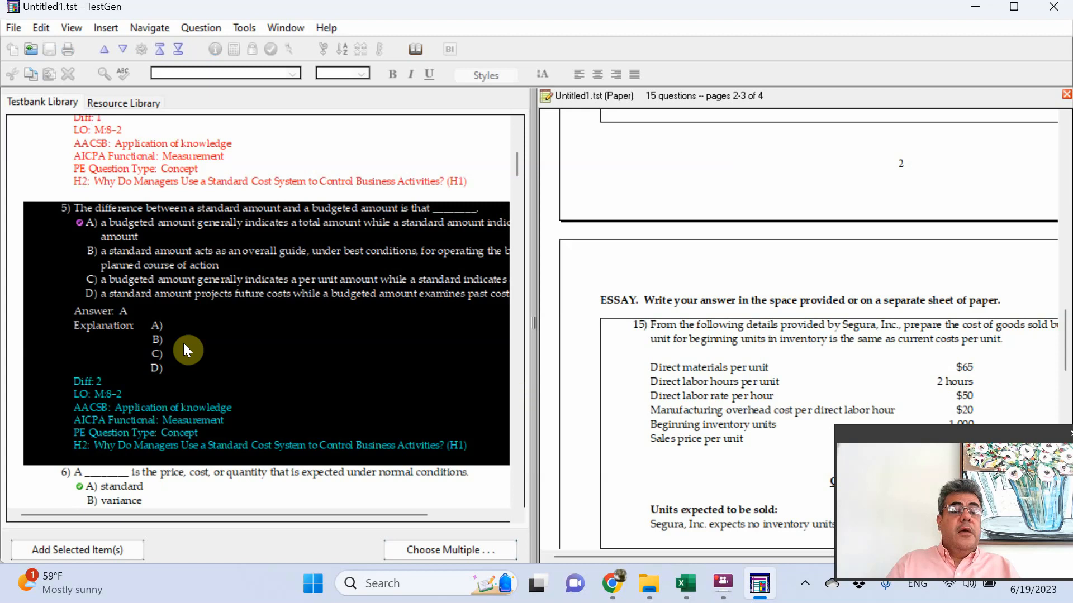
pyautogui.click(73, 551)
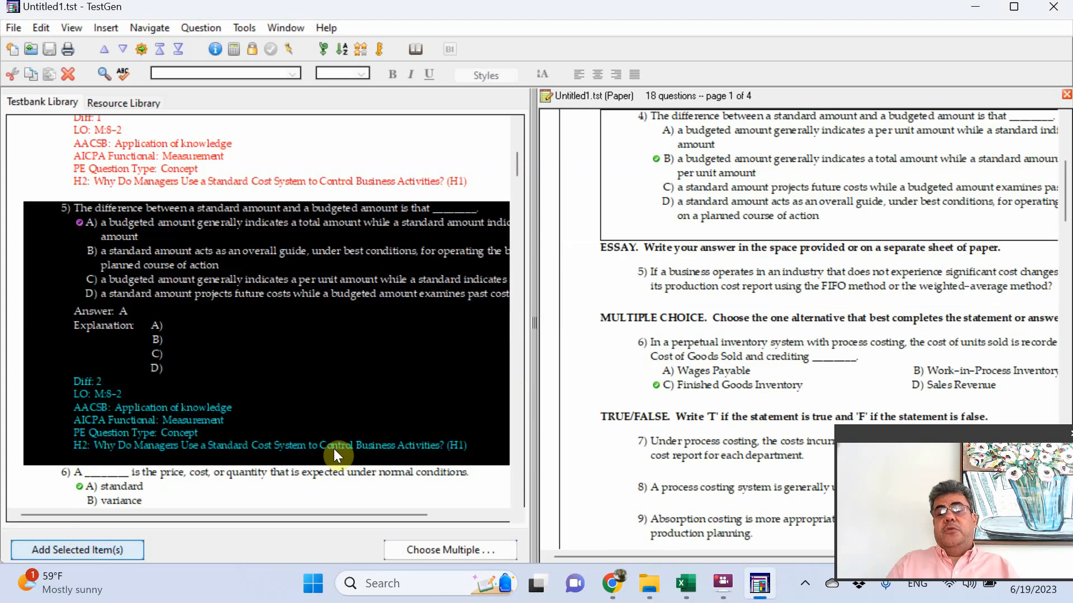
# Look through the assembled test, examining the added question, the cash balance question and the true/false budget question.
pyautogui.moveTo(1067, 190); pyautogui.dragTo(1044, 325)
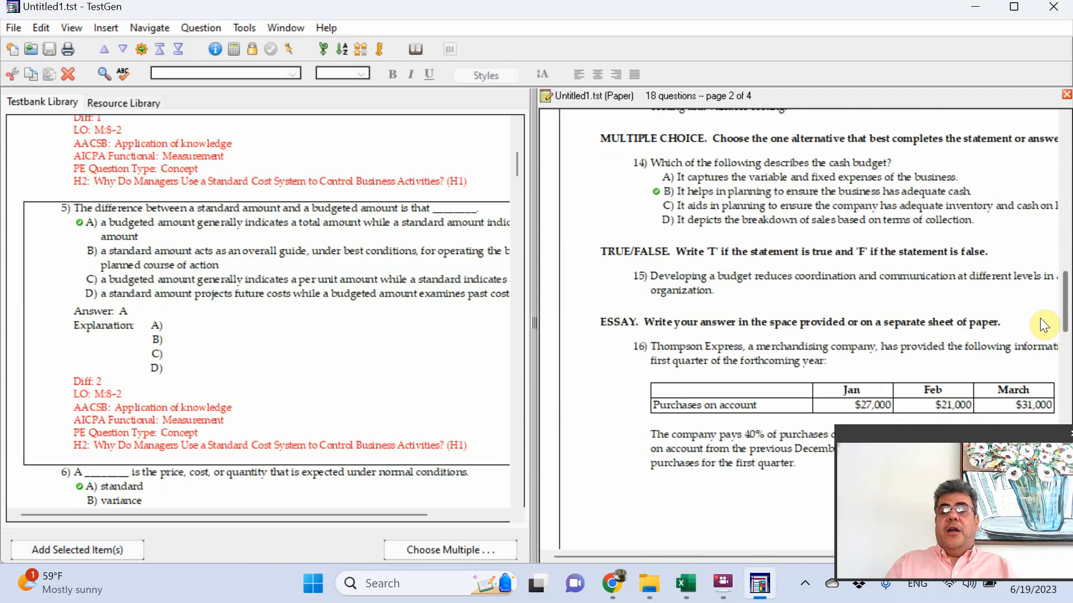
pyautogui.scroll(-10, 1041, 319)
pyautogui.scroll(3, 1036, 350)
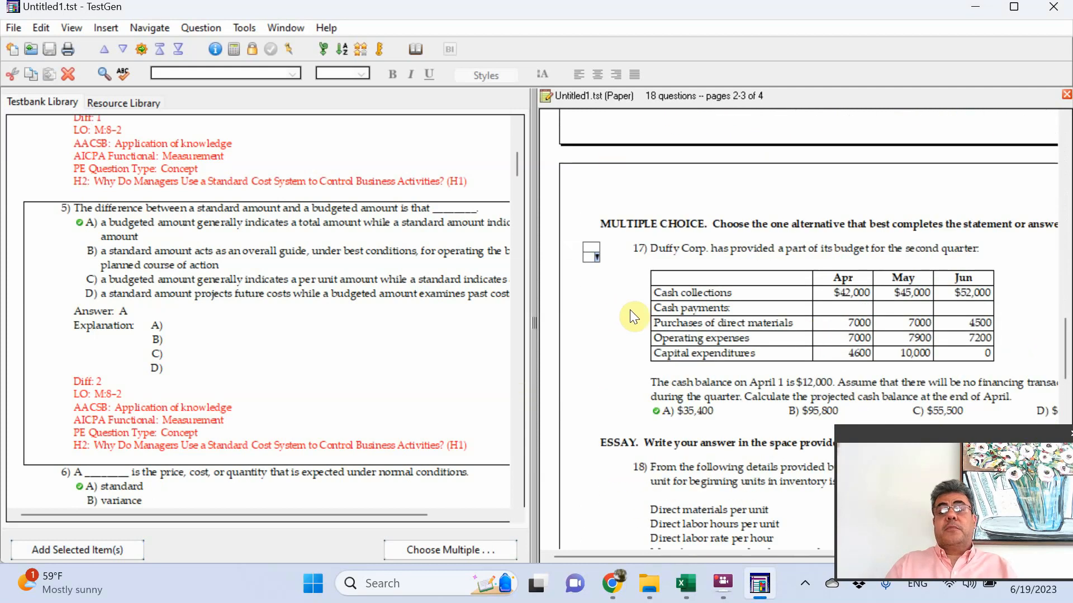
pyautogui.click(614, 306)
pyautogui.moveTo(614, 307)
pyautogui.mouseDown()
pyautogui.moveTo(619, 476)
pyautogui.moveTo(637, 375)
pyautogui.mouseUp()
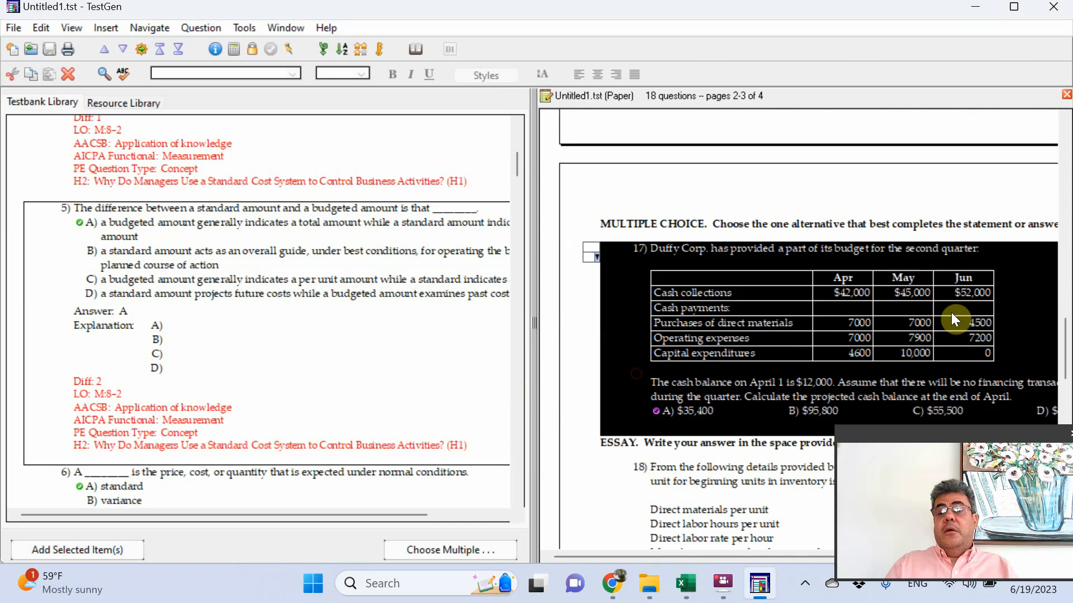
pyautogui.scroll(5, 1062, 248)
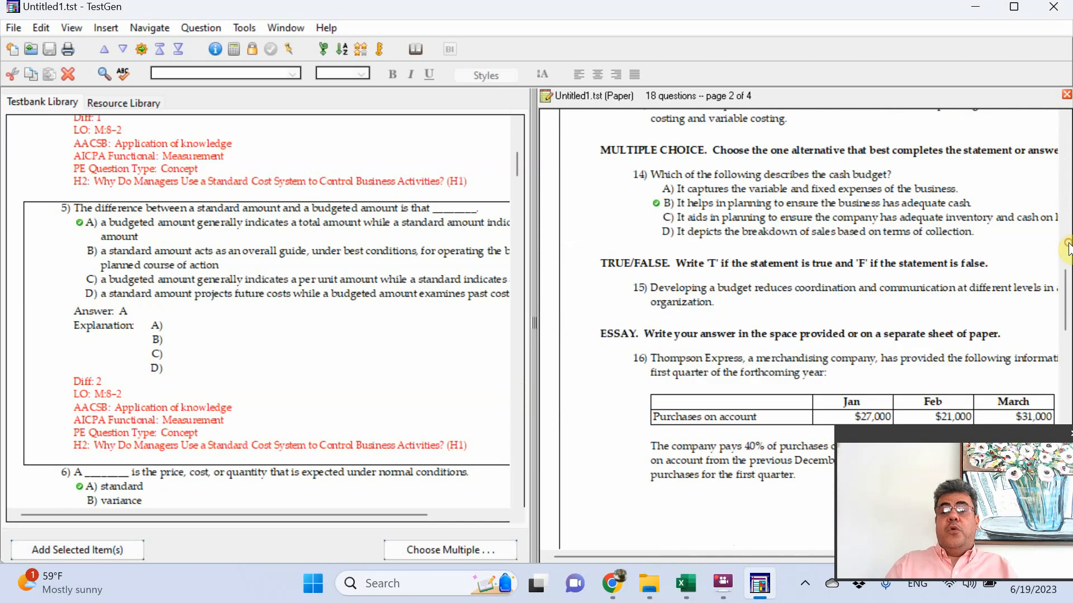
pyautogui.click(659, 299)
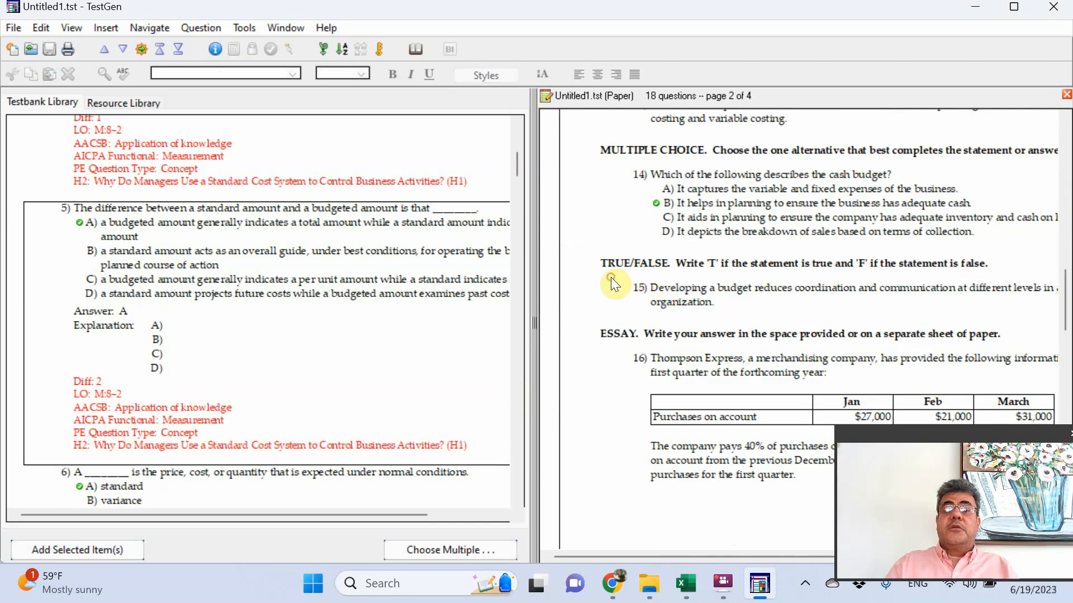
pyautogui.click(629, 307)
pyautogui.moveTo(629, 306); pyautogui.dragTo(616, 370)
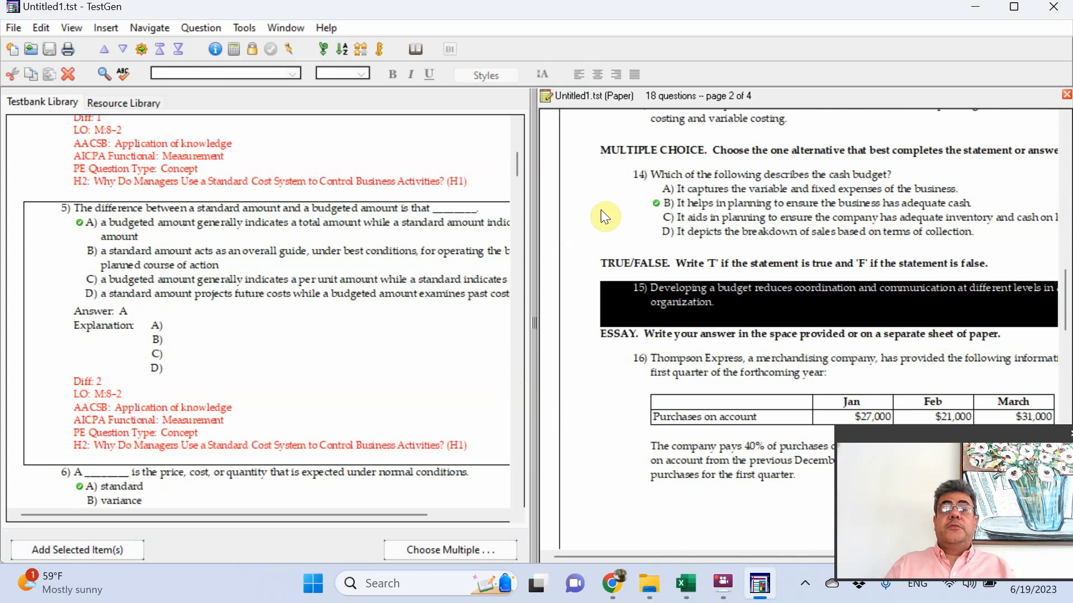
# Open the test options and set the multiple choice answer style to a).
pyautogui.click(242, 22)
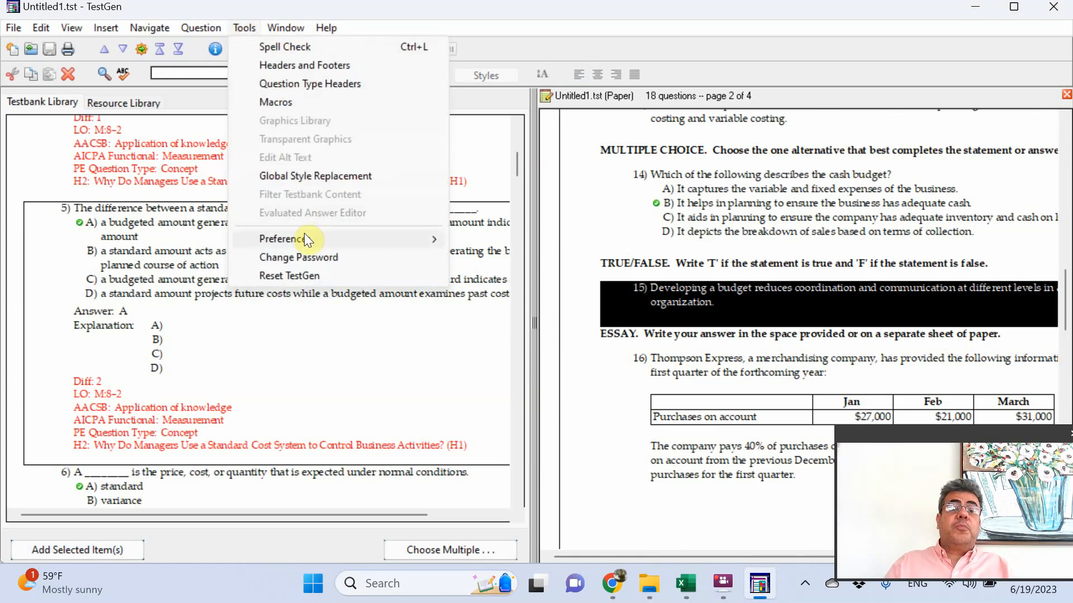
pyautogui.moveTo(305, 236)
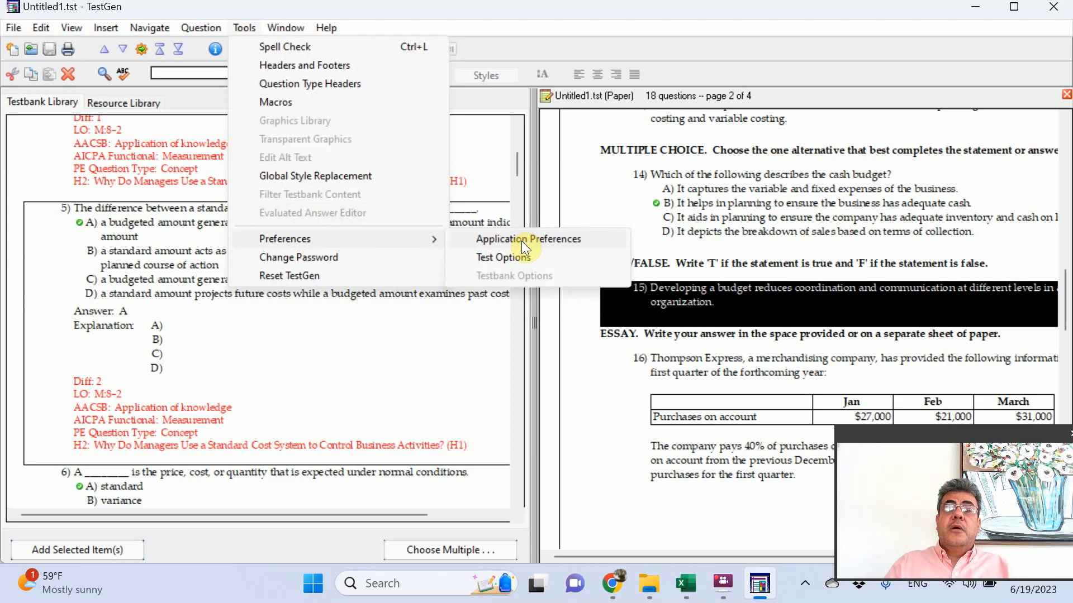
pyautogui.click(514, 256)
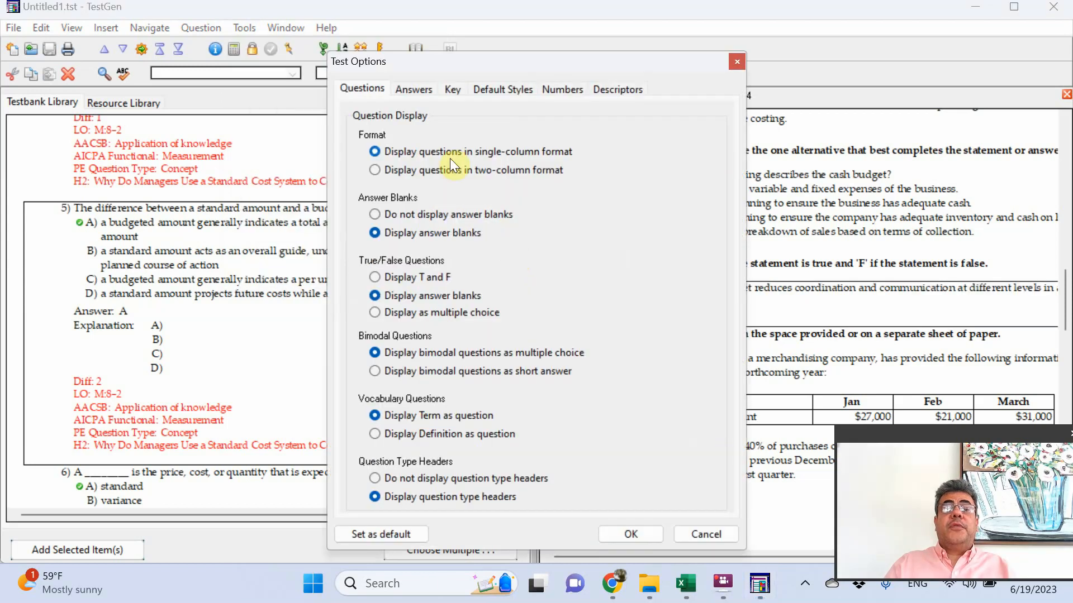
pyautogui.click(412, 89)
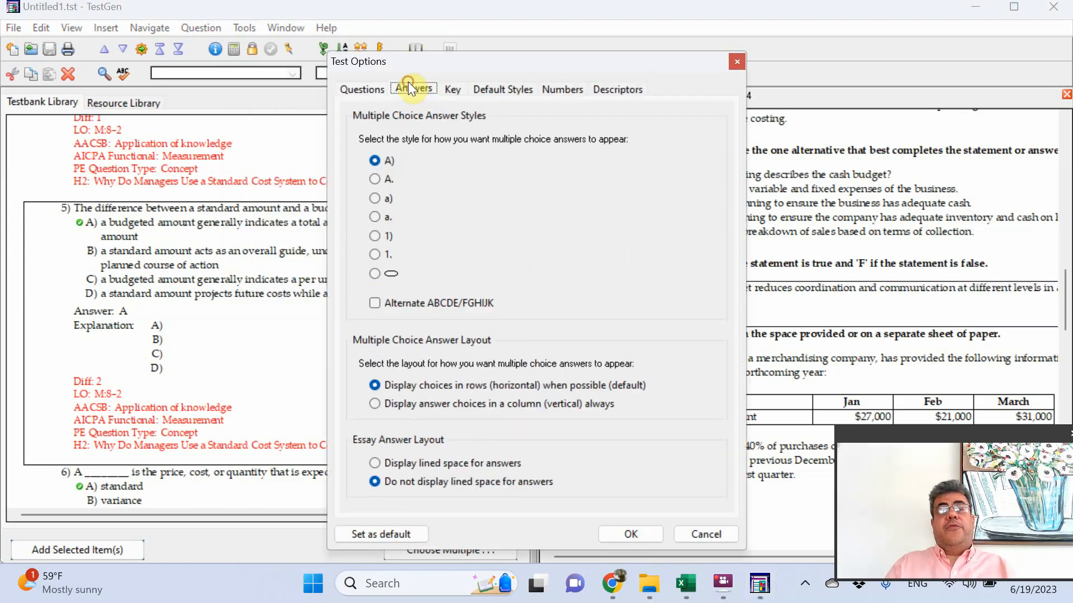
pyautogui.click(455, 94)
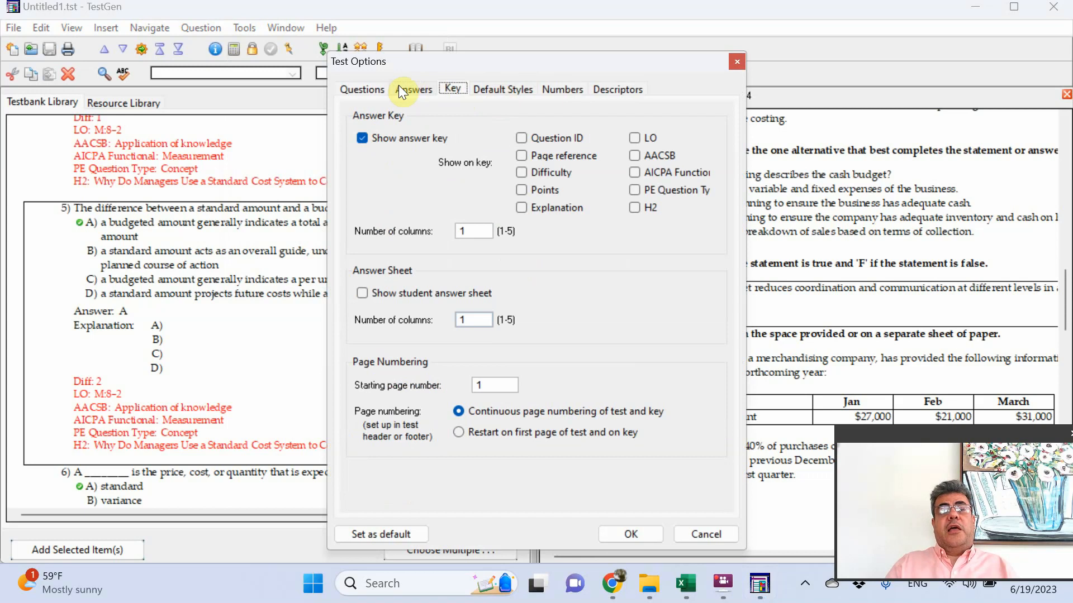
pyautogui.click(413, 90)
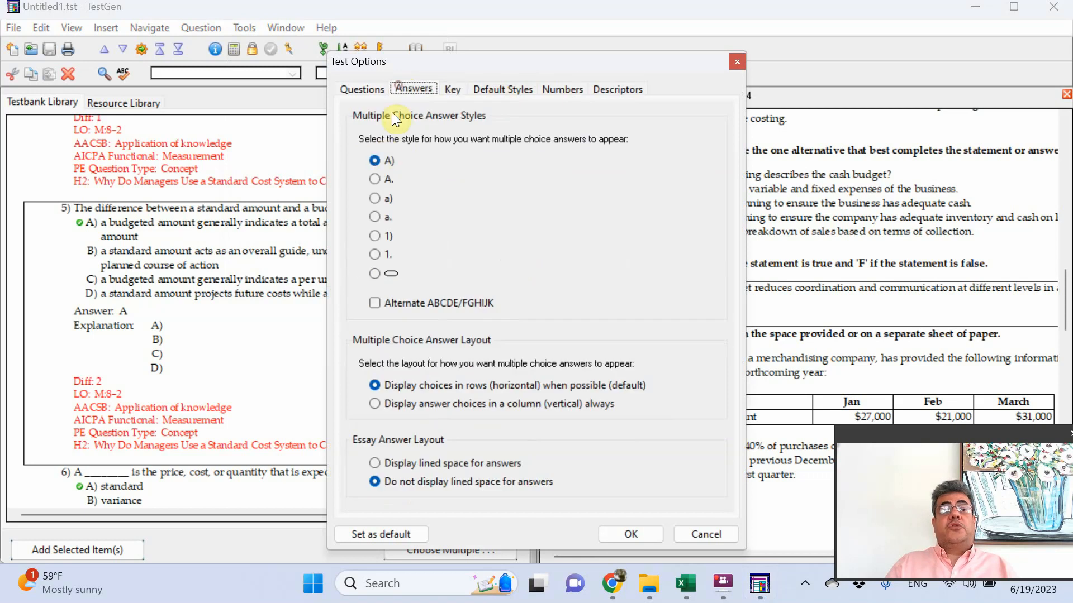
pyautogui.click(372, 198)
# Set the question number style to 1., 2., 3. and apply the test options.
pyautogui.click(499, 88)
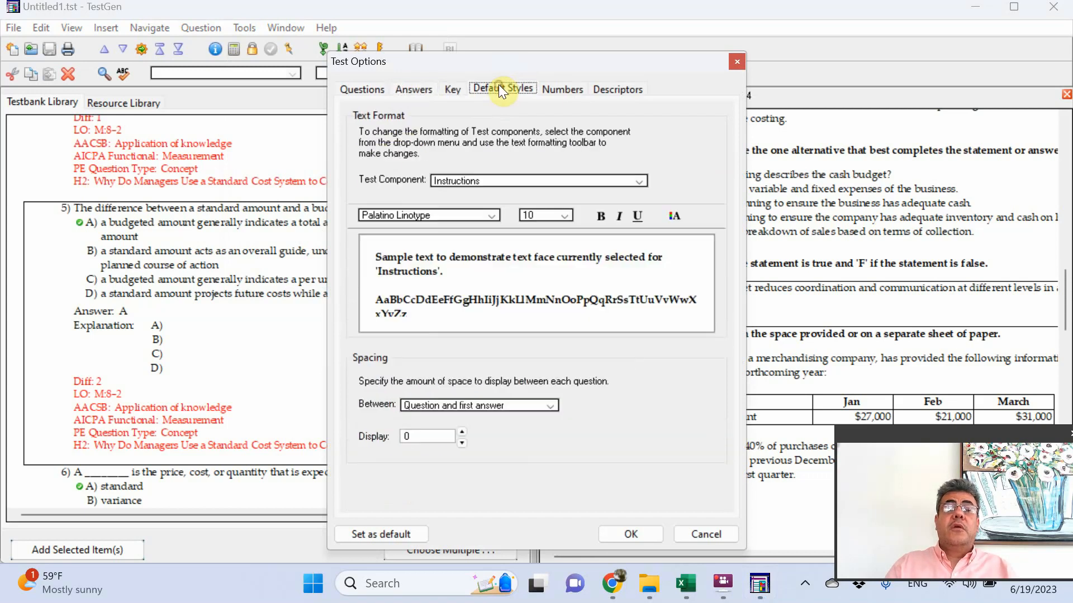
pyautogui.click(560, 87)
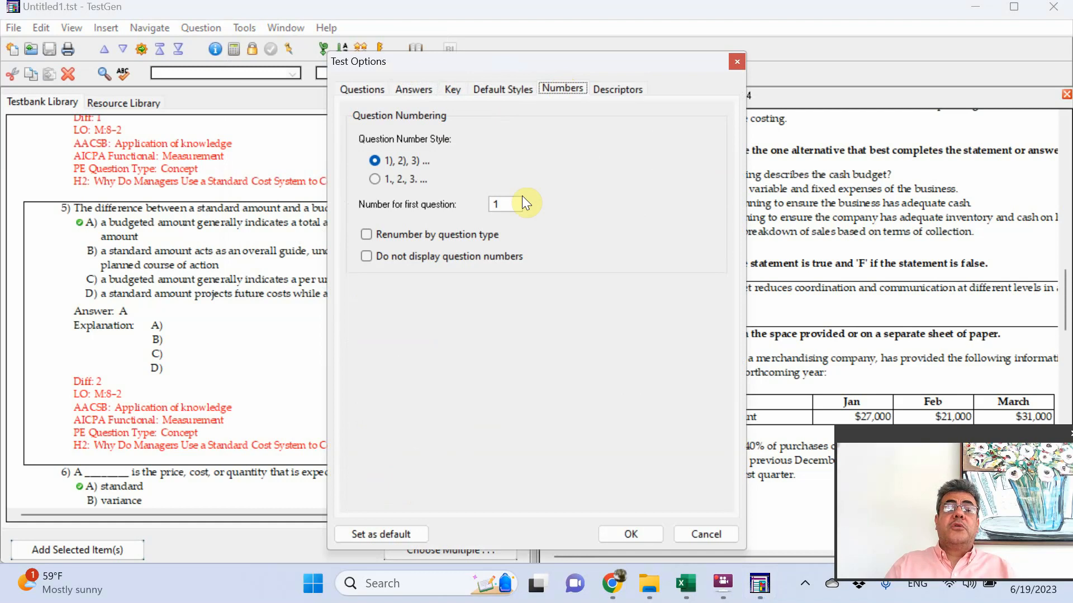
pyautogui.click(373, 179)
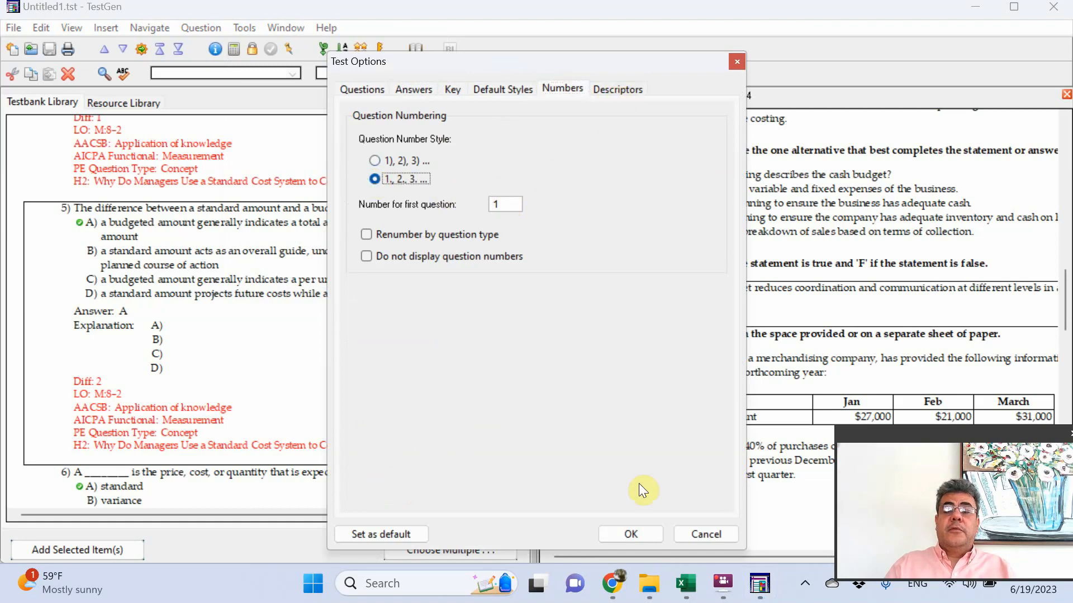
pyautogui.click(638, 533)
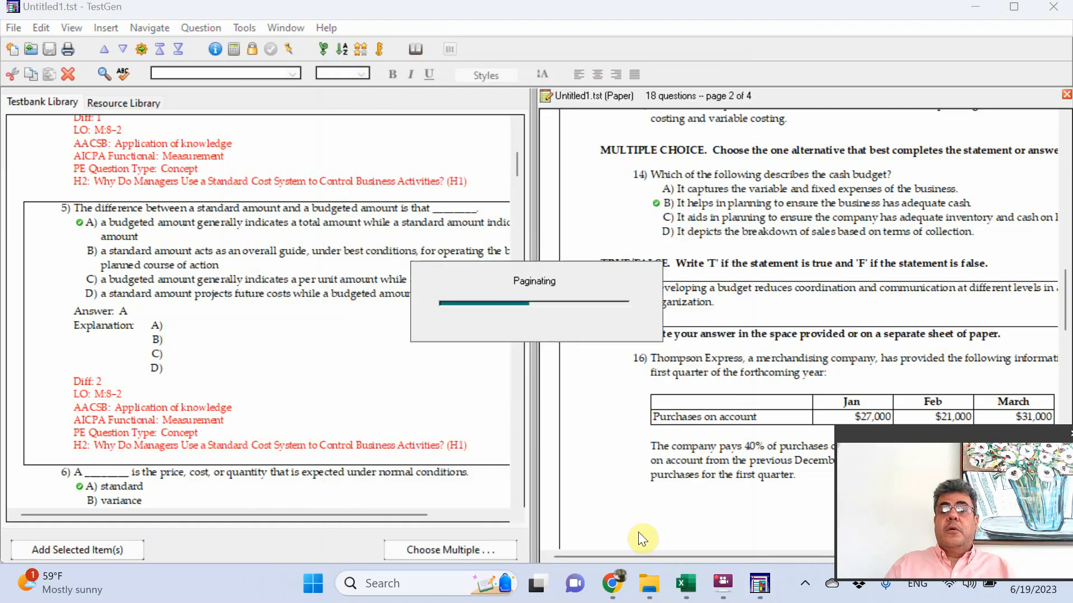
pyautogui.click(621, 369)
pyautogui.click(648, 309)
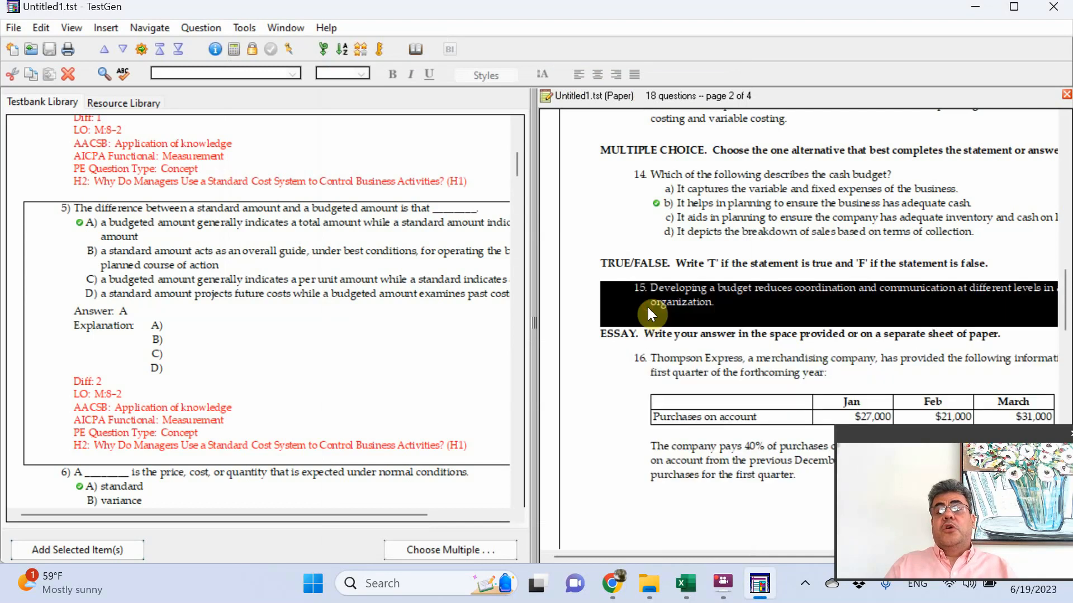
pyautogui.click(685, 209)
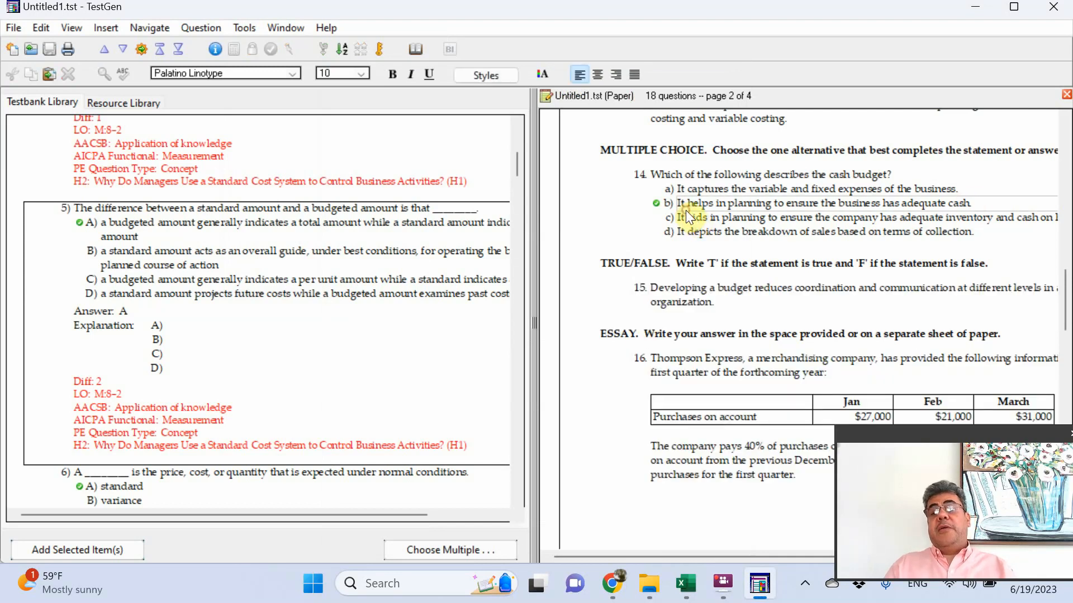
pyautogui.click(1064, 202)
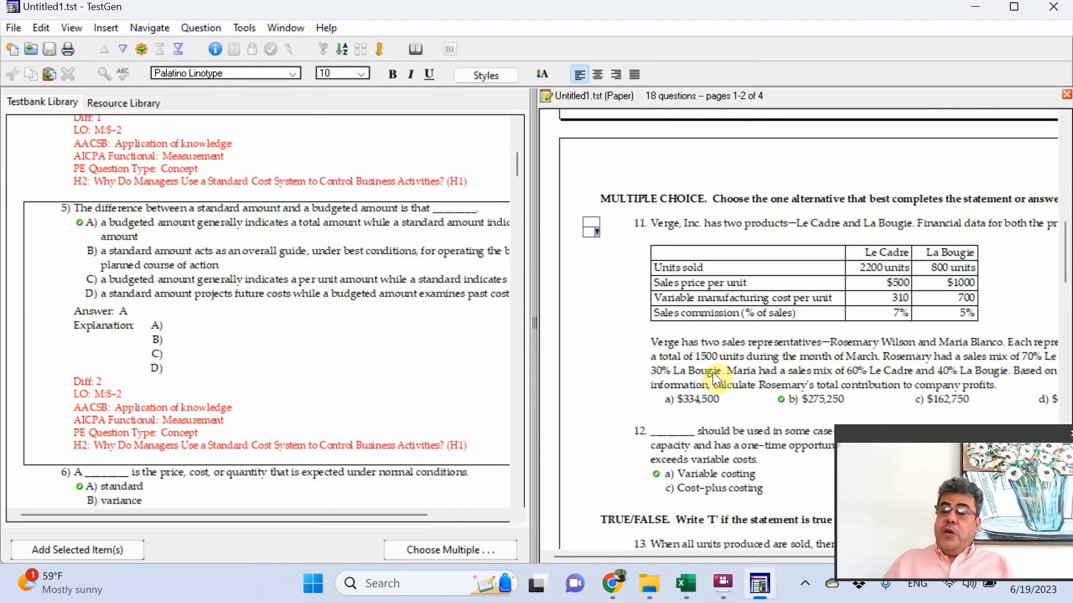
# Try test print settings for 10 forms with number values preserved, and cancel printing.
pyautogui.click(9, 32)
pyautogui.click(42, 315)
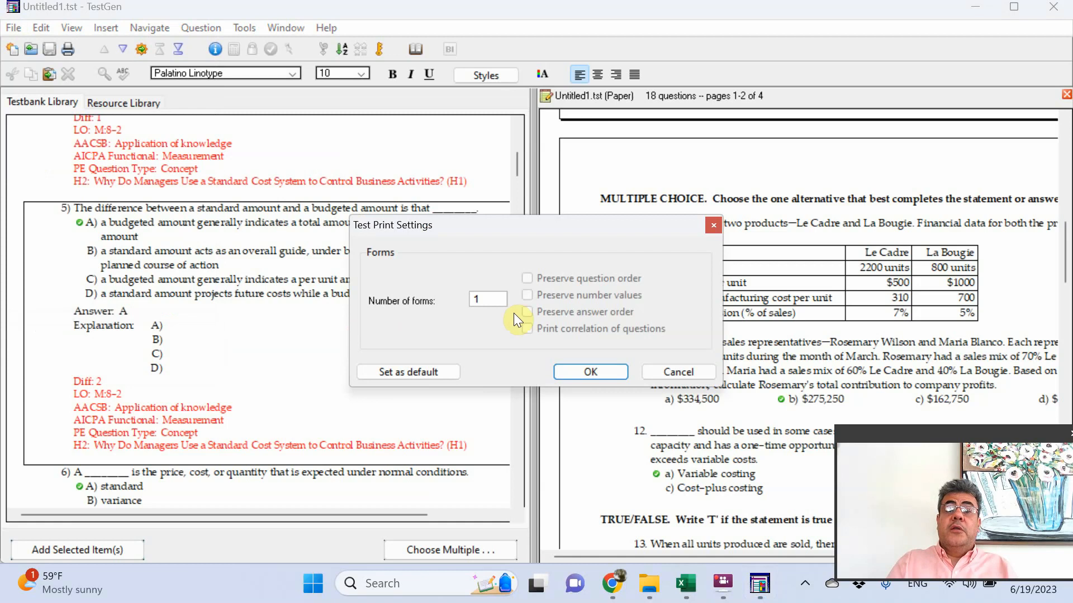
pyautogui.moveTo(500, 300); pyautogui.dragTo(454, 301)
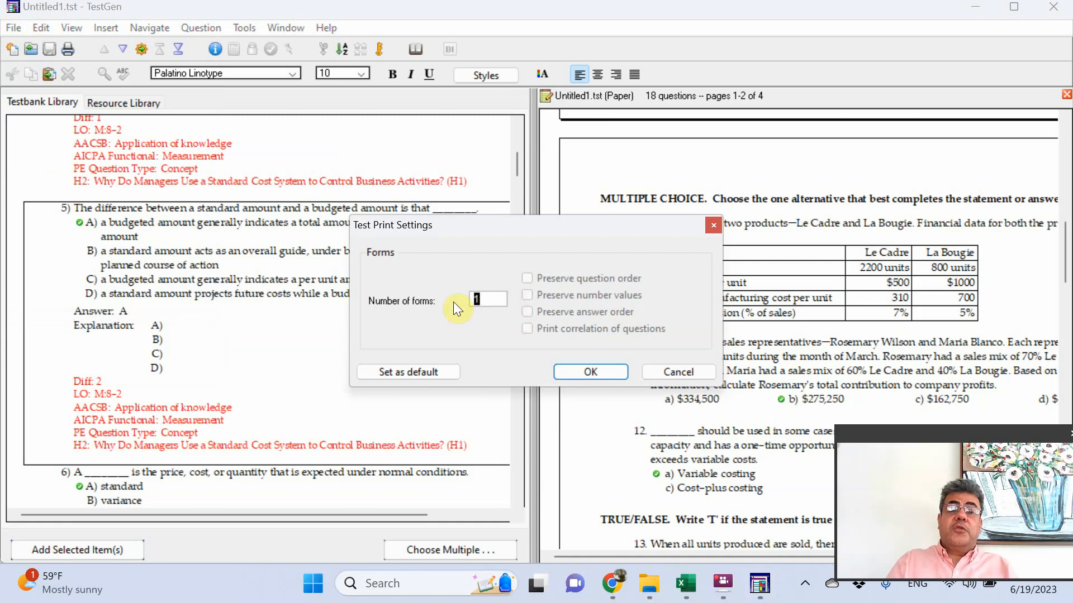
pyautogui.write('10')
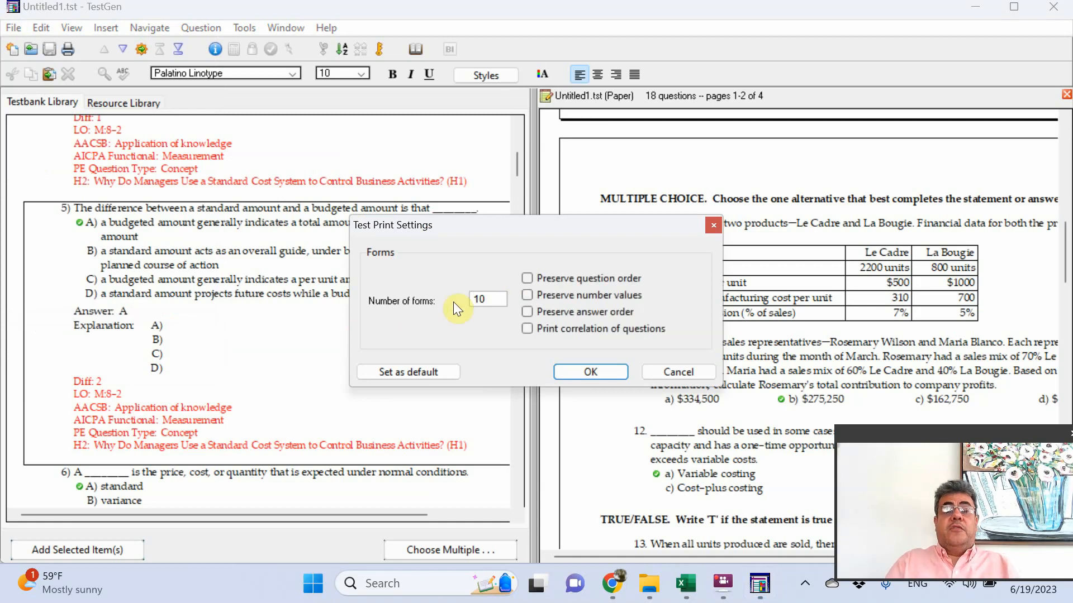
pyautogui.click(527, 282)
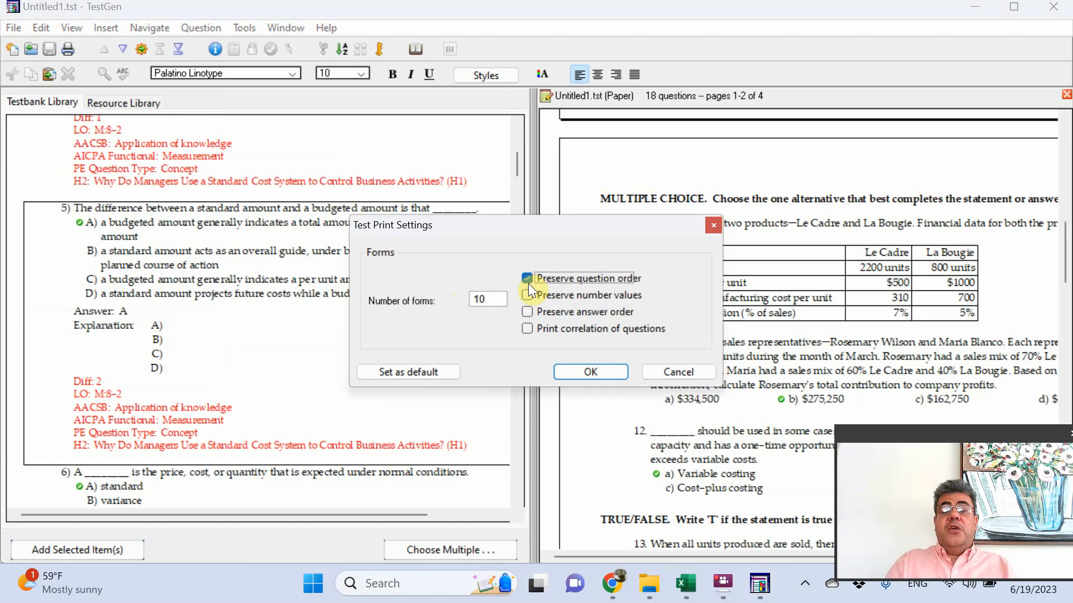
pyautogui.click(528, 297)
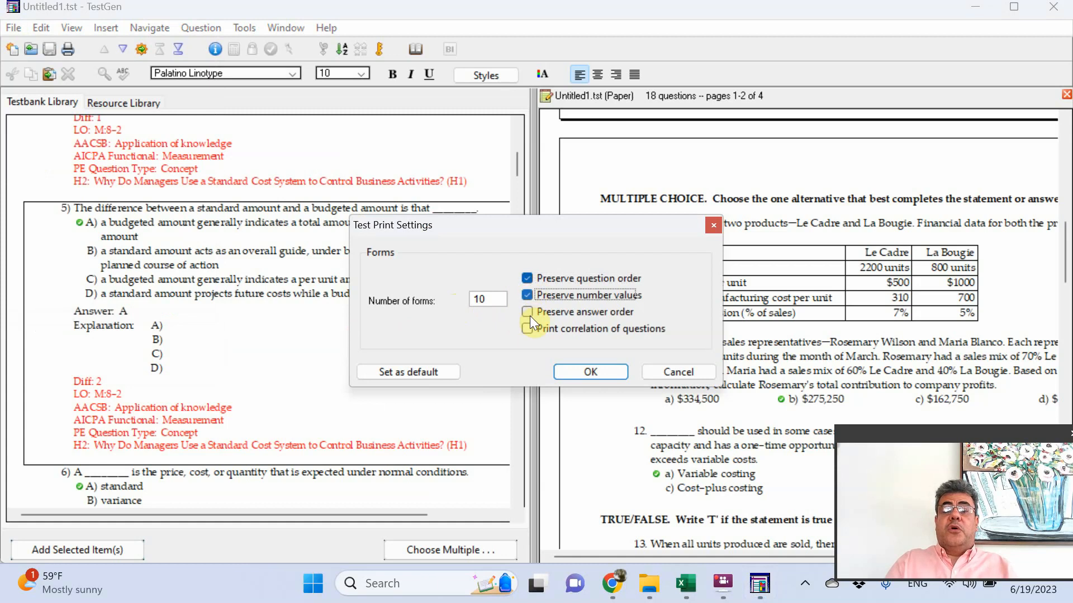
pyautogui.click(527, 278)
pyautogui.click(679, 377)
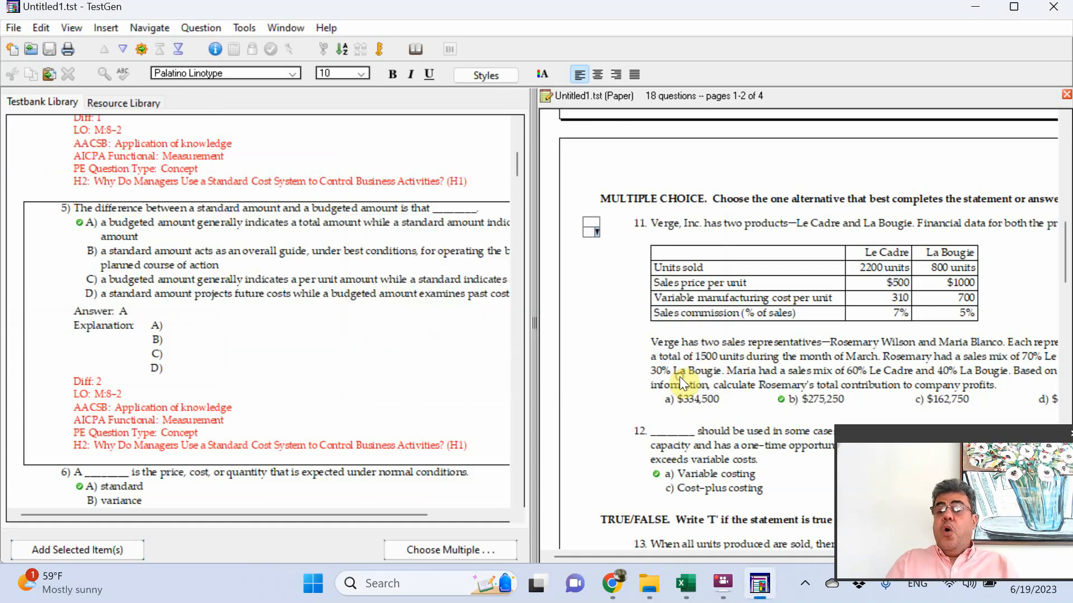
# Start exporting the test with PDF as the export format.
pyautogui.click(12, 27)
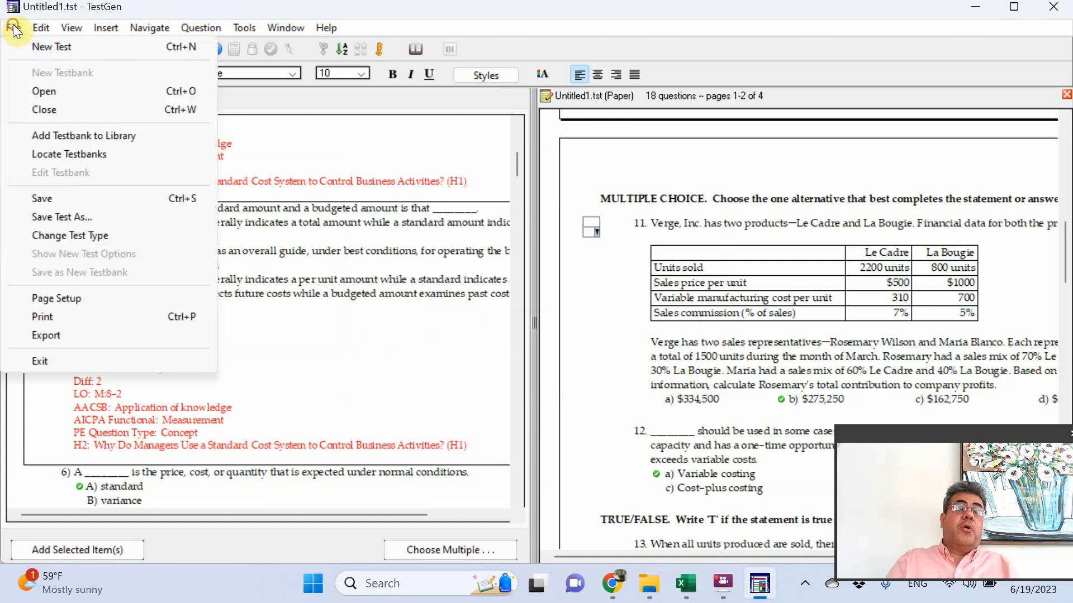
pyautogui.click(46, 336)
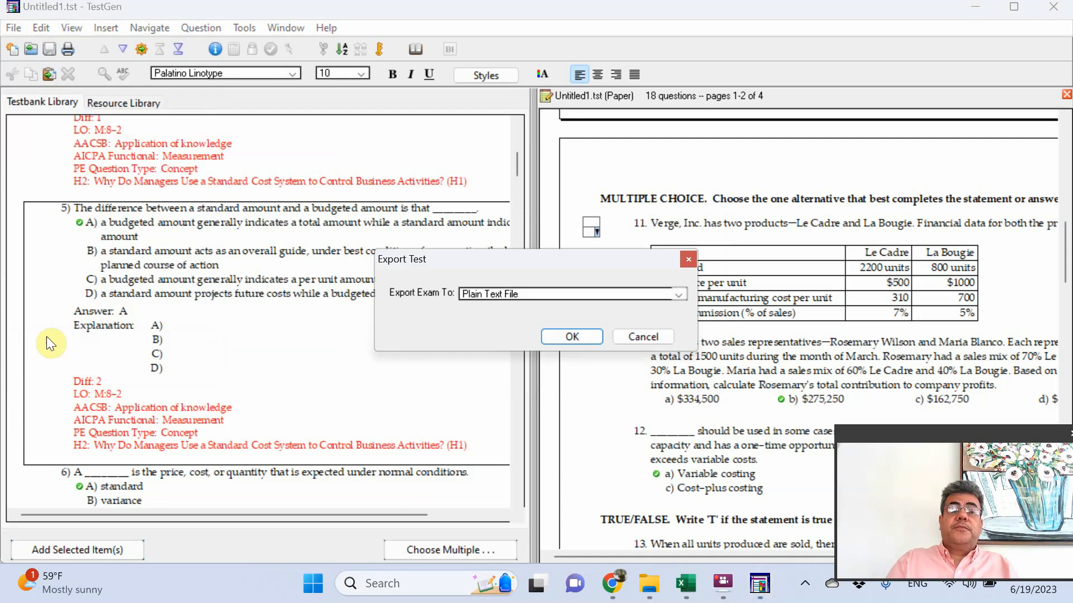
pyautogui.click(533, 293)
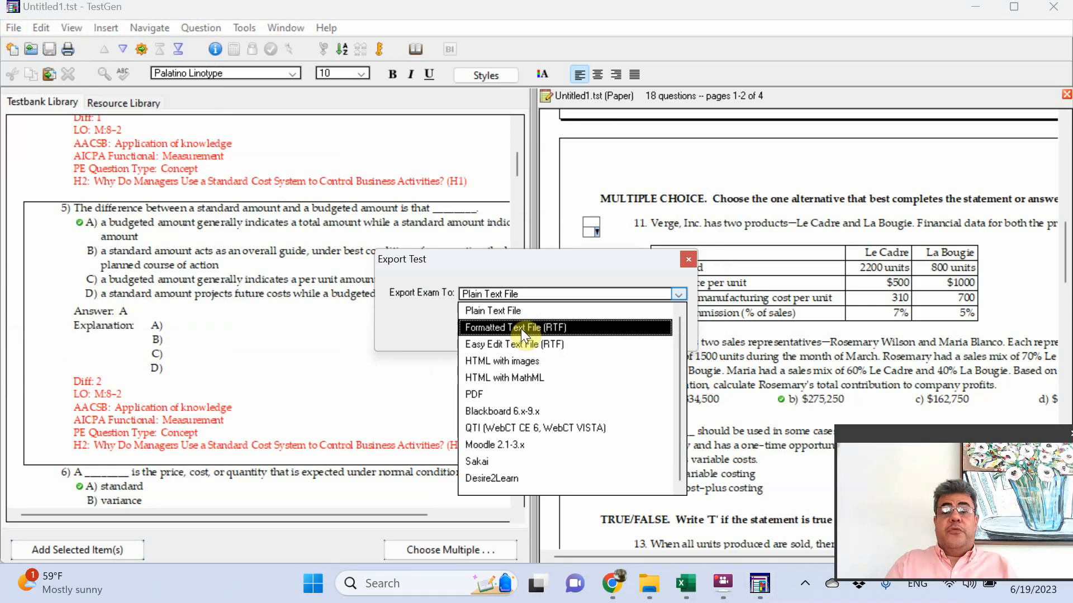
pyautogui.click(502, 397)
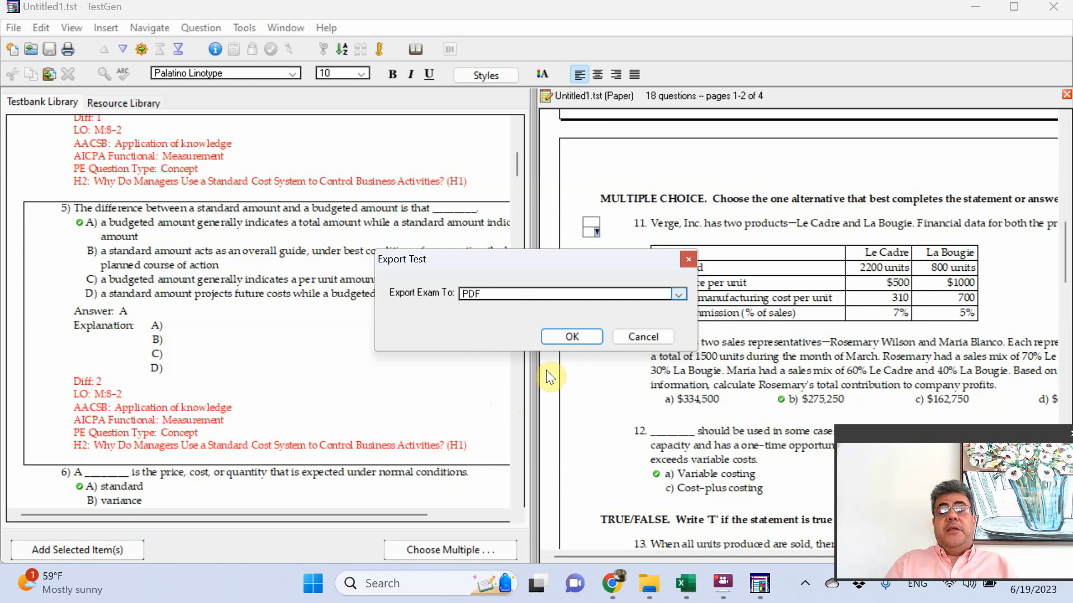
pyautogui.click(573, 337)
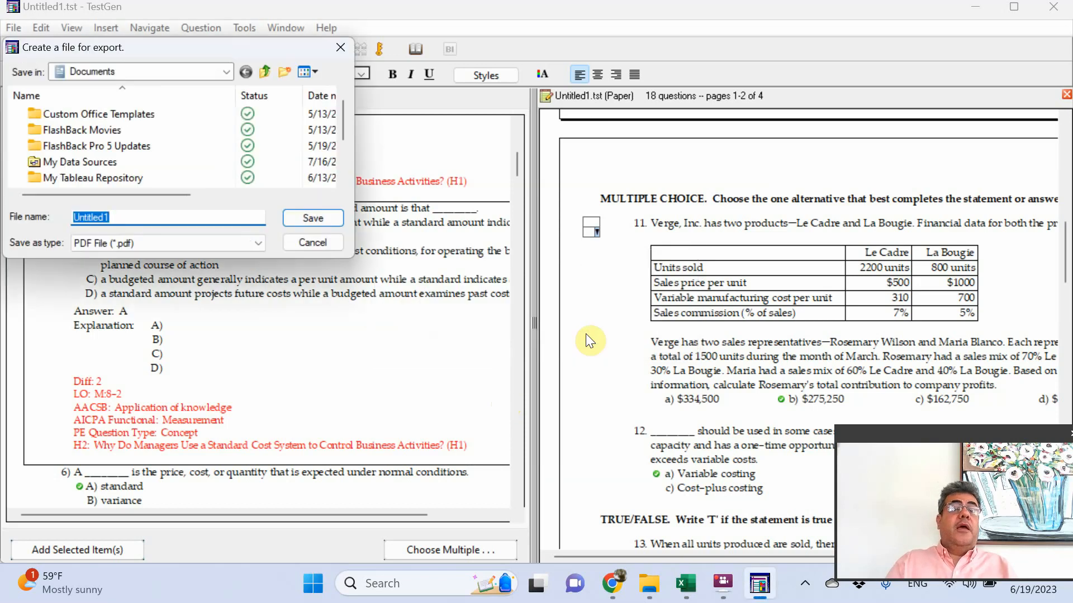
# Go to the Moodle folder that contains Test Gen Pearson and save the PDF export there as Pearson Test.
pyautogui.write('C:\\Users\\jcarr\\Dropbox\\Concordia College\\Accounting Hall Monday\\Test Gen Pearson')
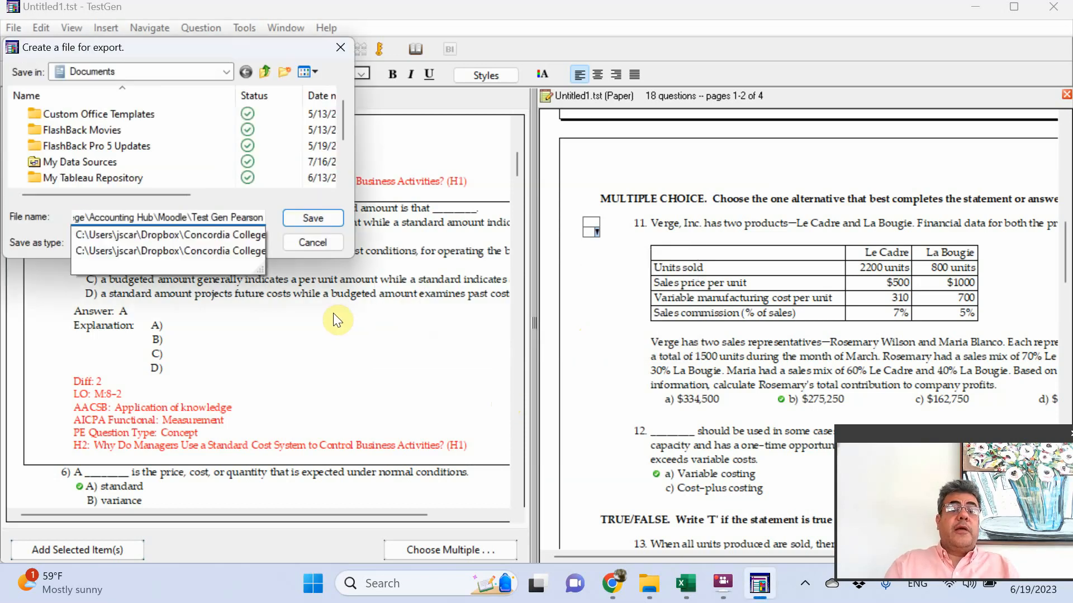
pyautogui.press('Return')
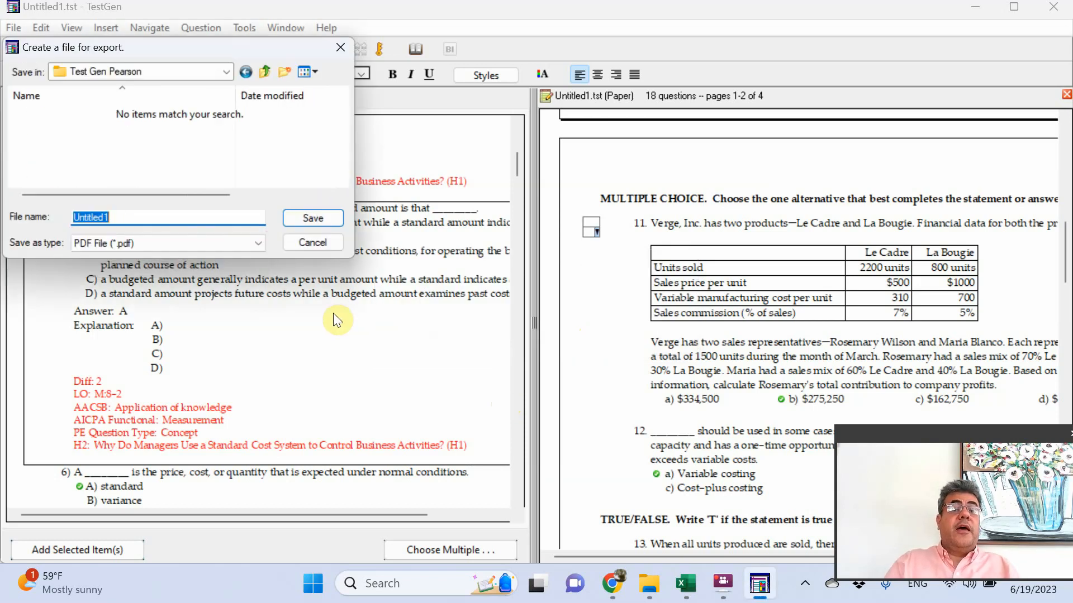
pyautogui.click(247, 73)
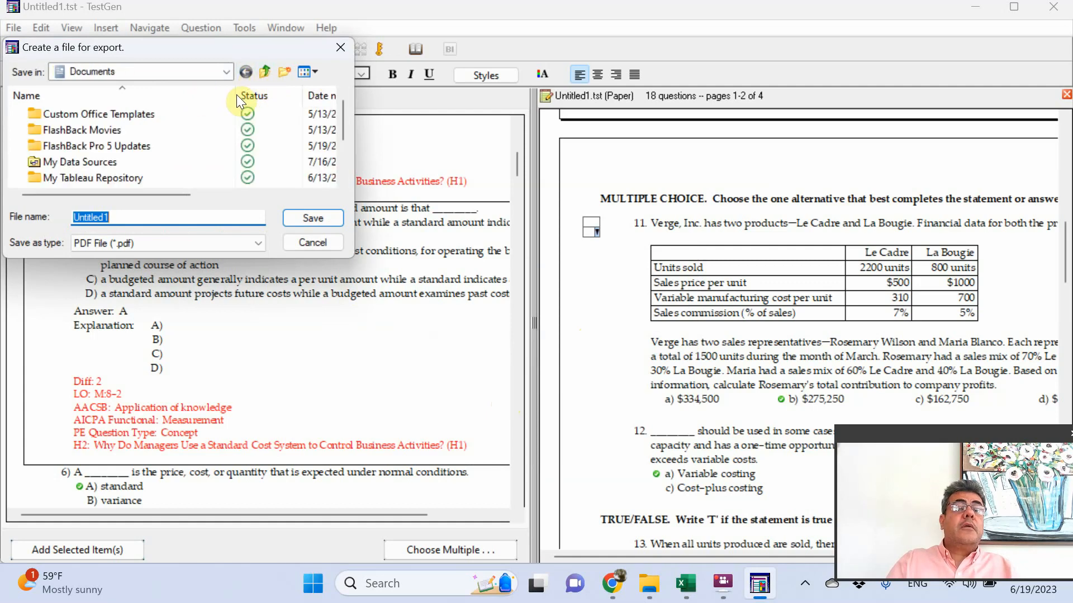
pyautogui.hotkey('ctrl', 'v')
pyautogui.press('Return')
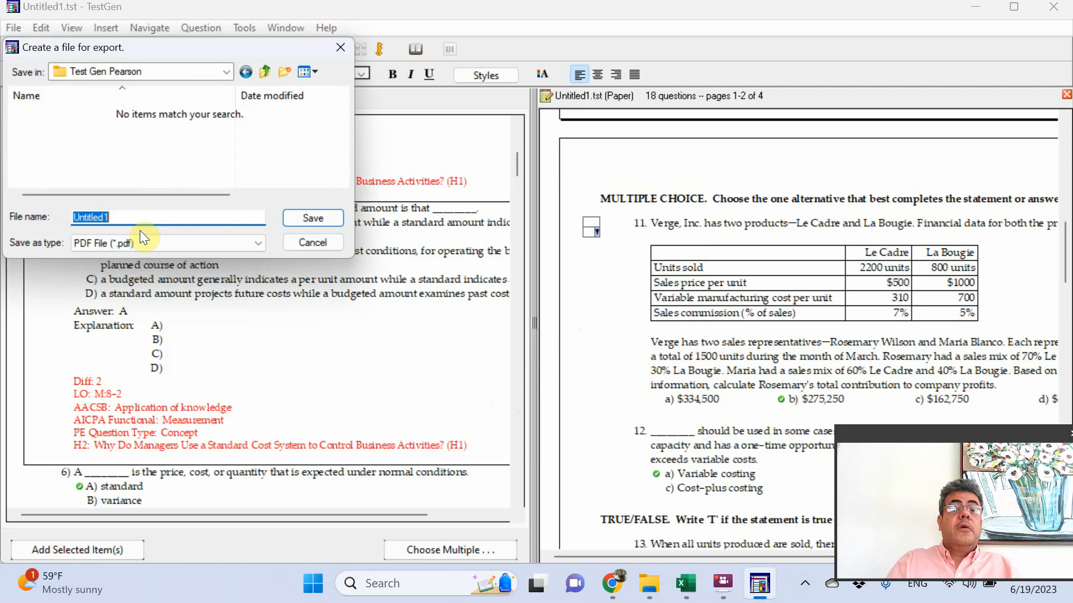
pyautogui.click(262, 72)
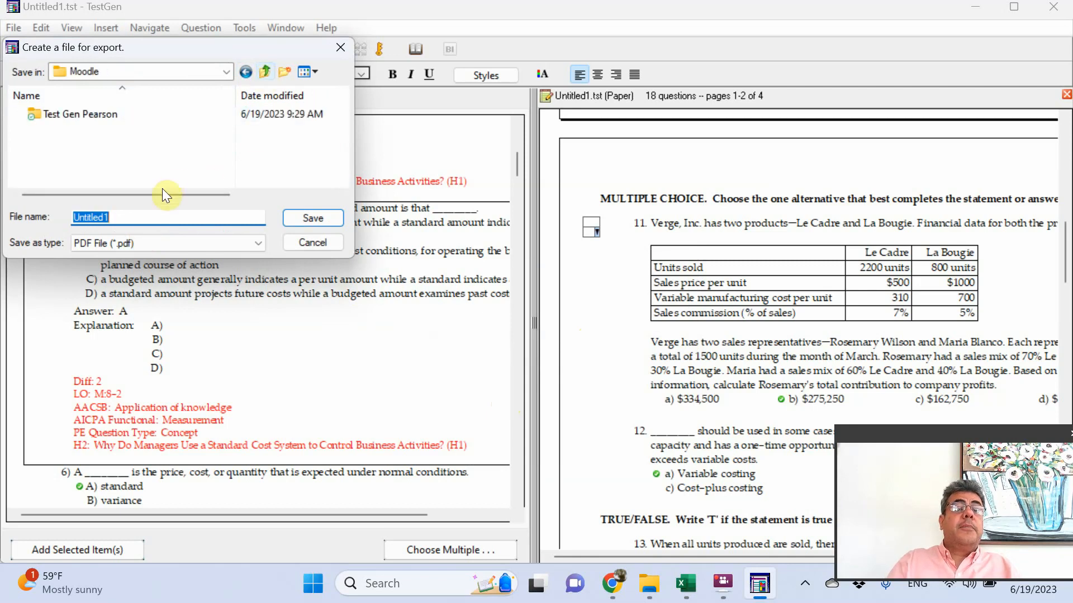
pyautogui.write('Pear')
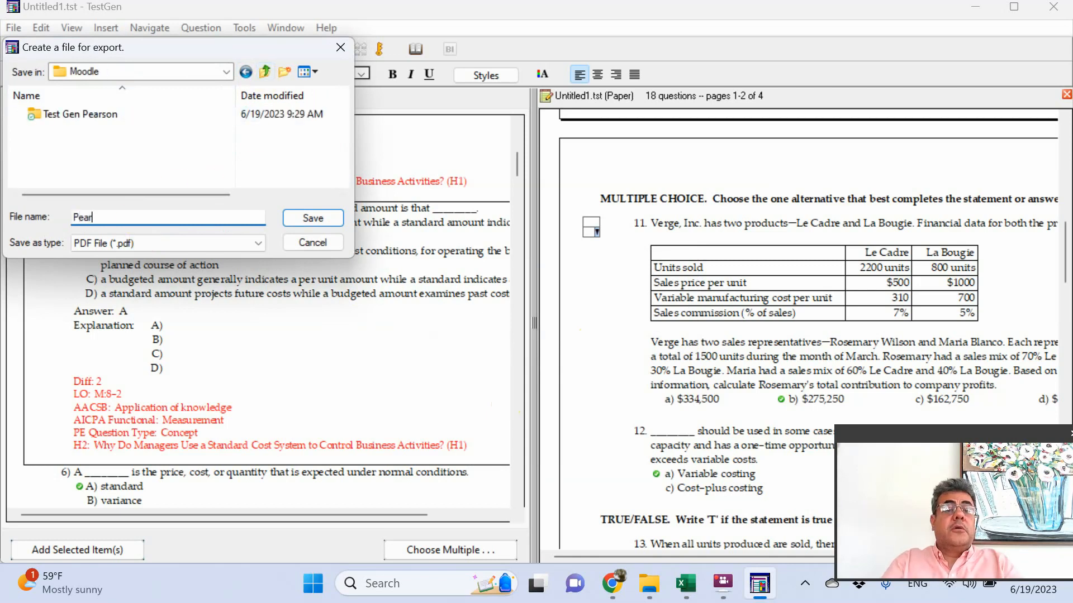
pyautogui.write('son Tet')
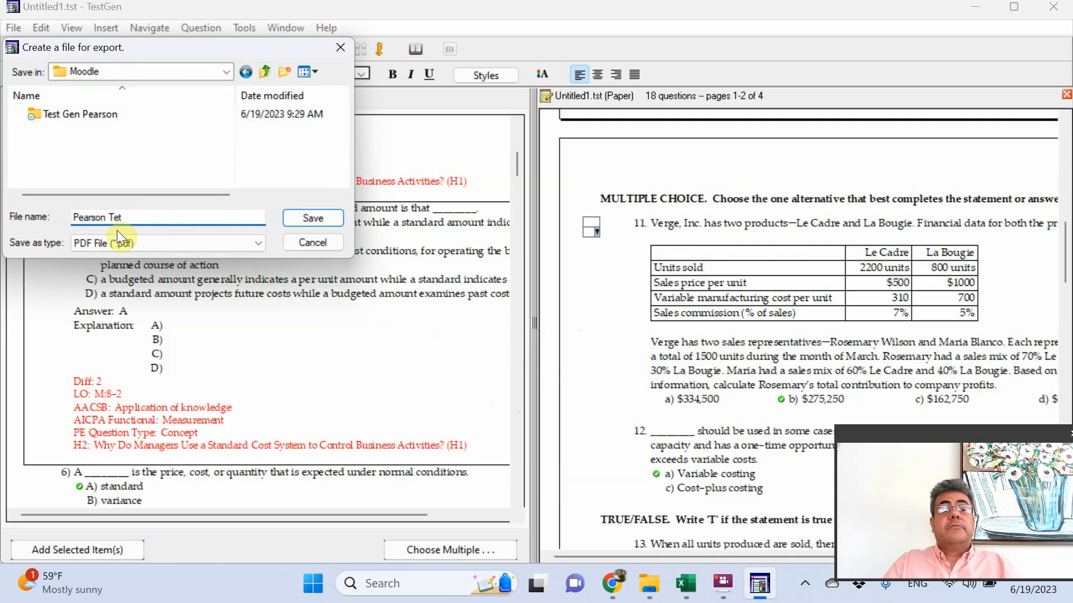
pyautogui.press('BackSpace')
pyautogui.write('st')
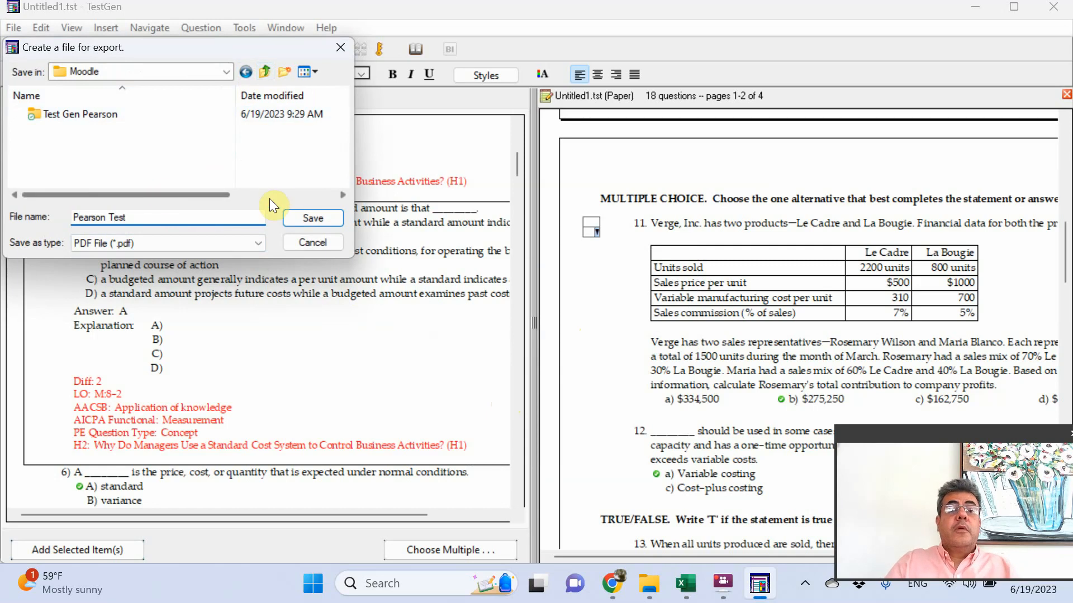
pyautogui.click(294, 214)
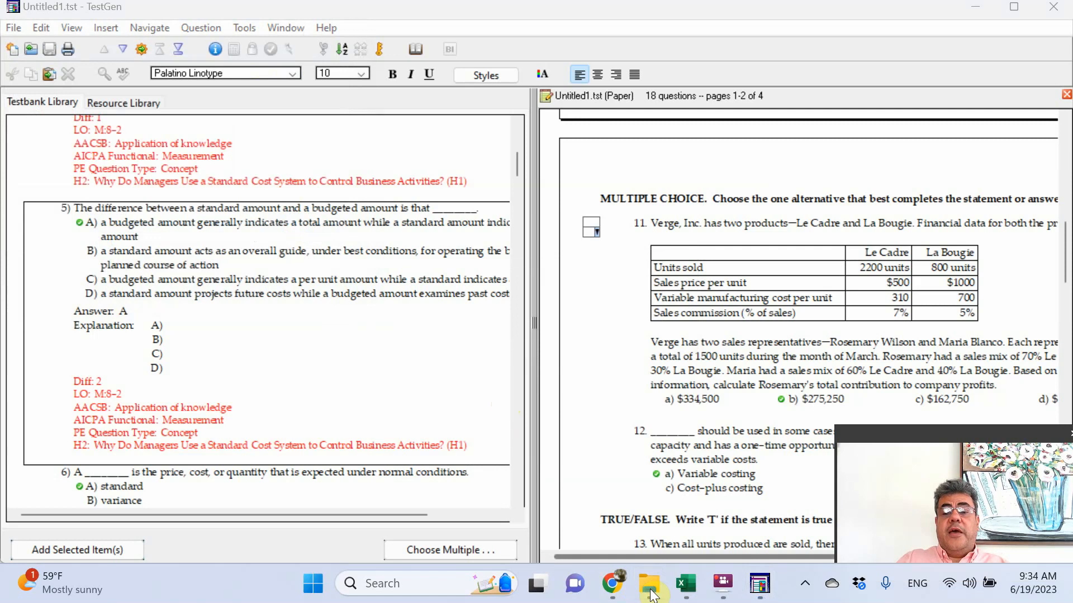
# Switch to File Explorer, open Pearson Test from the Moodle folder in Adobe Acrobat Reader, and look through its questions.
pyautogui.moveTo(656, 579)
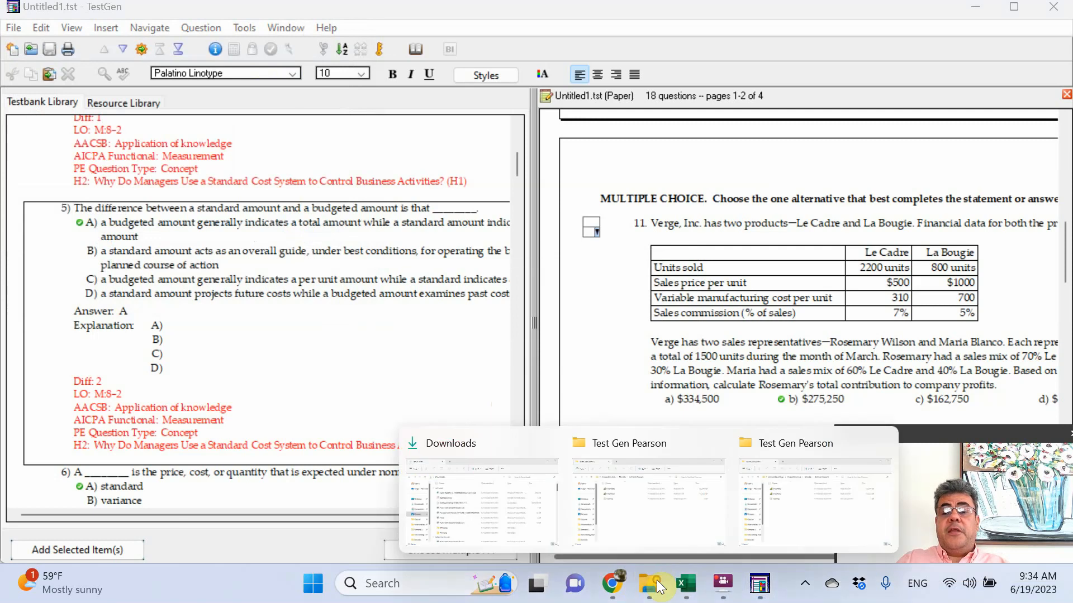
pyautogui.click(788, 499)
pyautogui.click(360, 148)
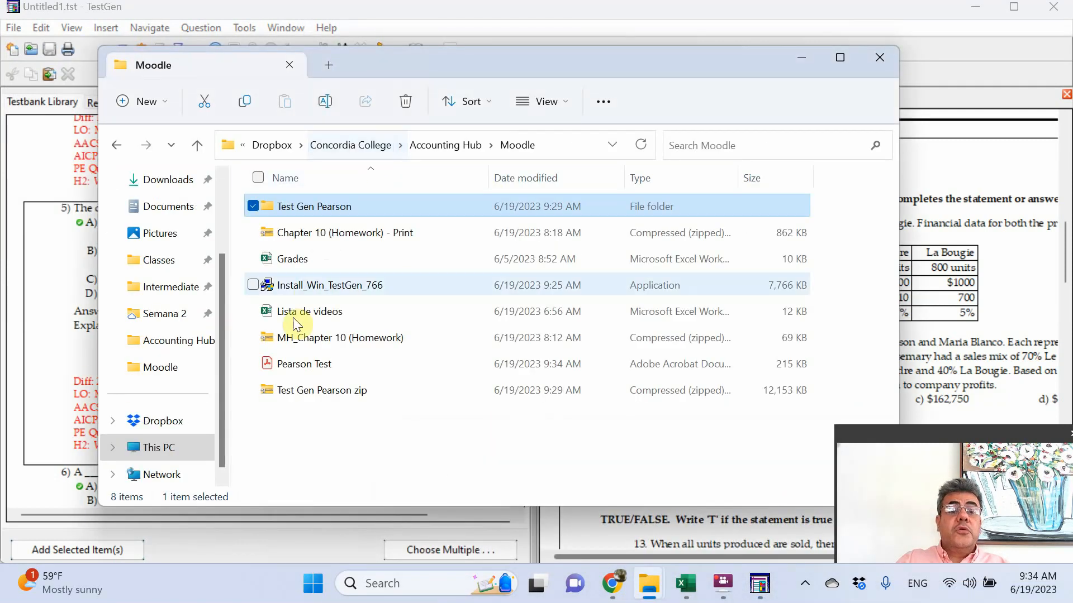
pyautogui.click(287, 366)
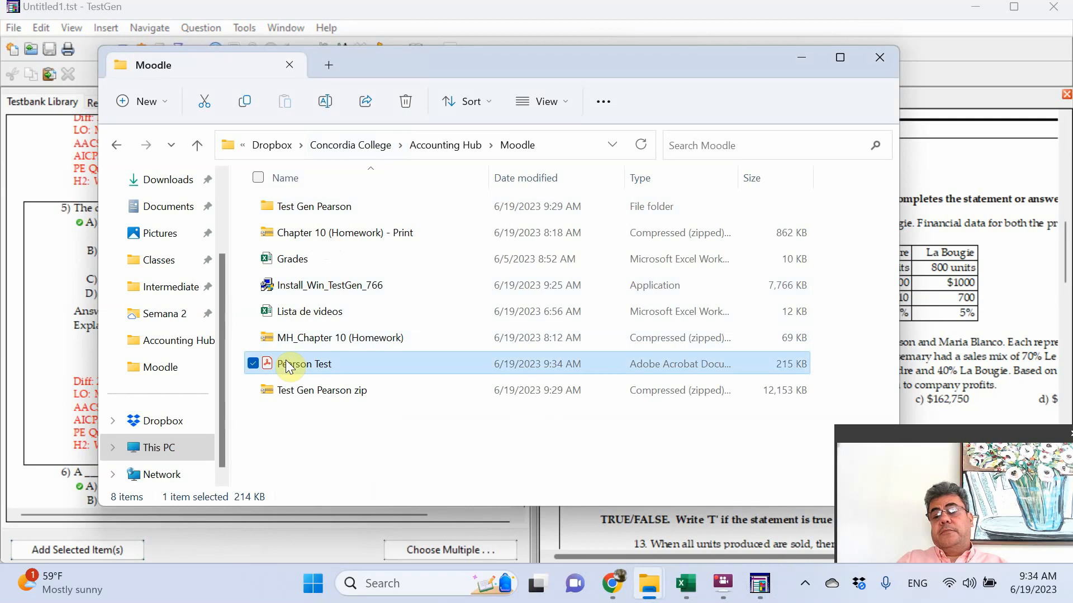
pyautogui.doubleClick(287, 365)
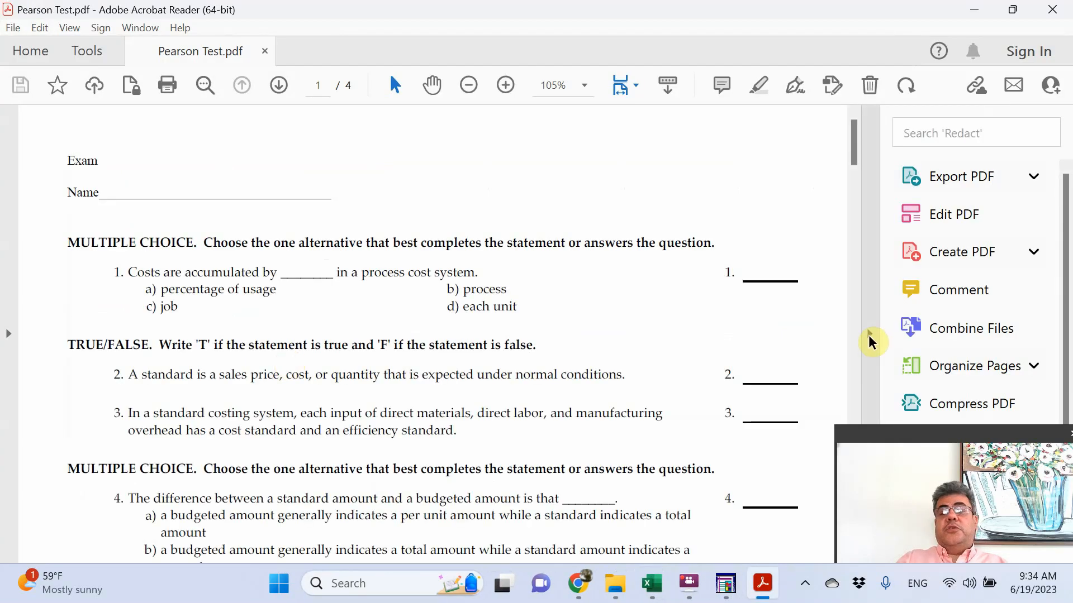
pyautogui.click(856, 351)
pyautogui.click(857, 351)
pyautogui.click(858, 352)
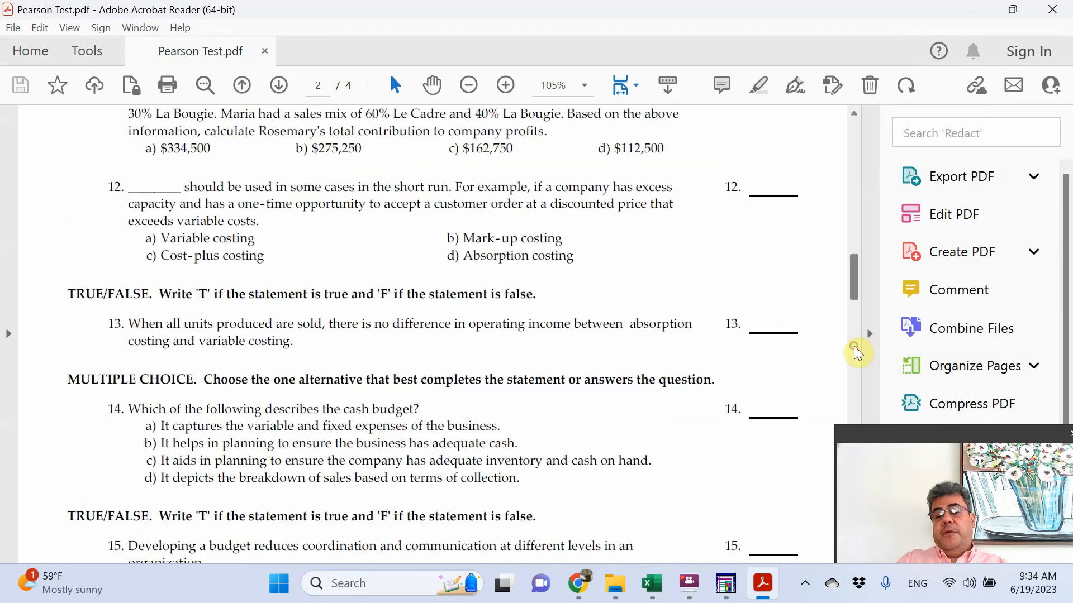
# Switch back to TestGen, review the available export formats for the test, and cancel the export.
pyautogui.click(725, 583)
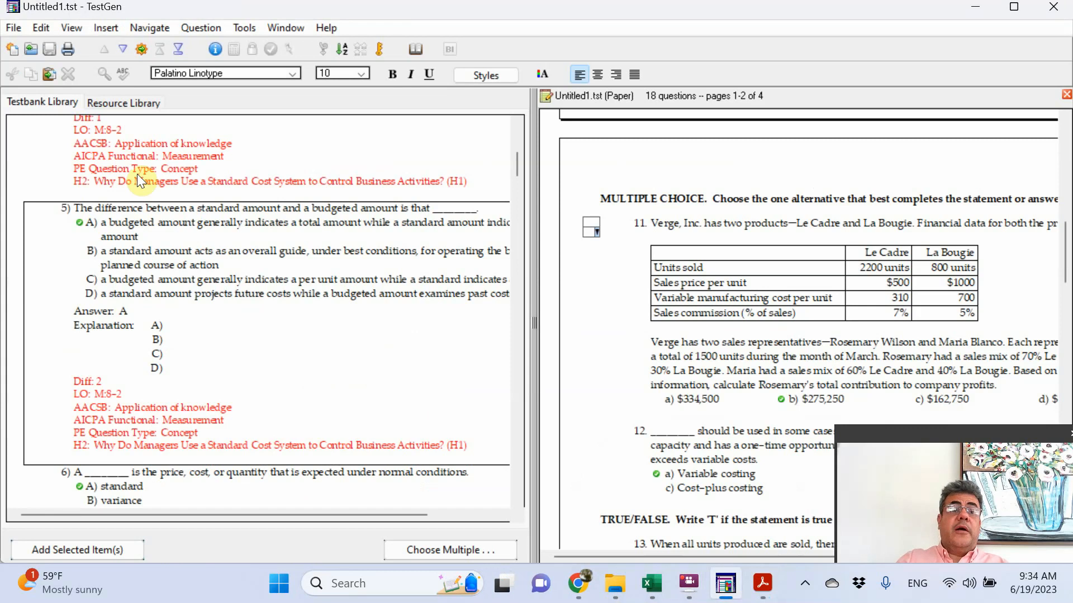
pyautogui.click(12, 27)
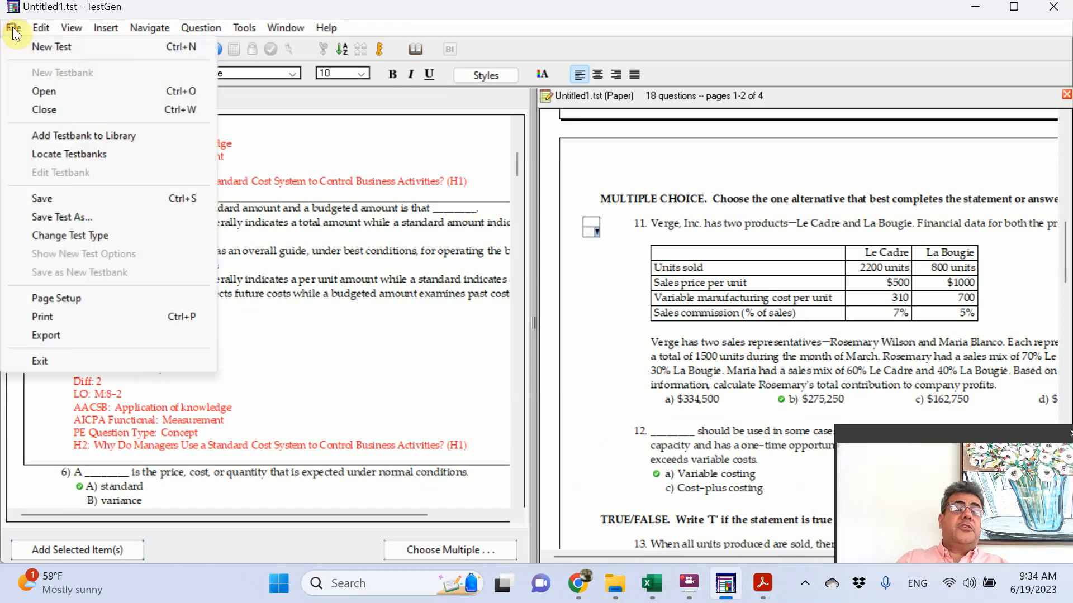
pyautogui.click(66, 335)
pyautogui.click(542, 292)
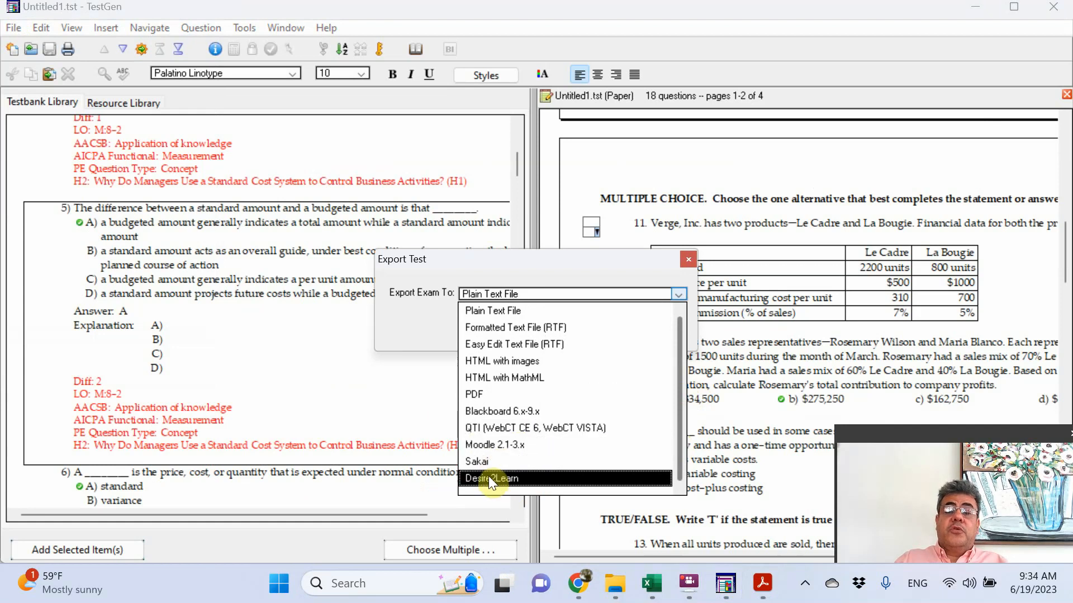
pyautogui.click(675, 294)
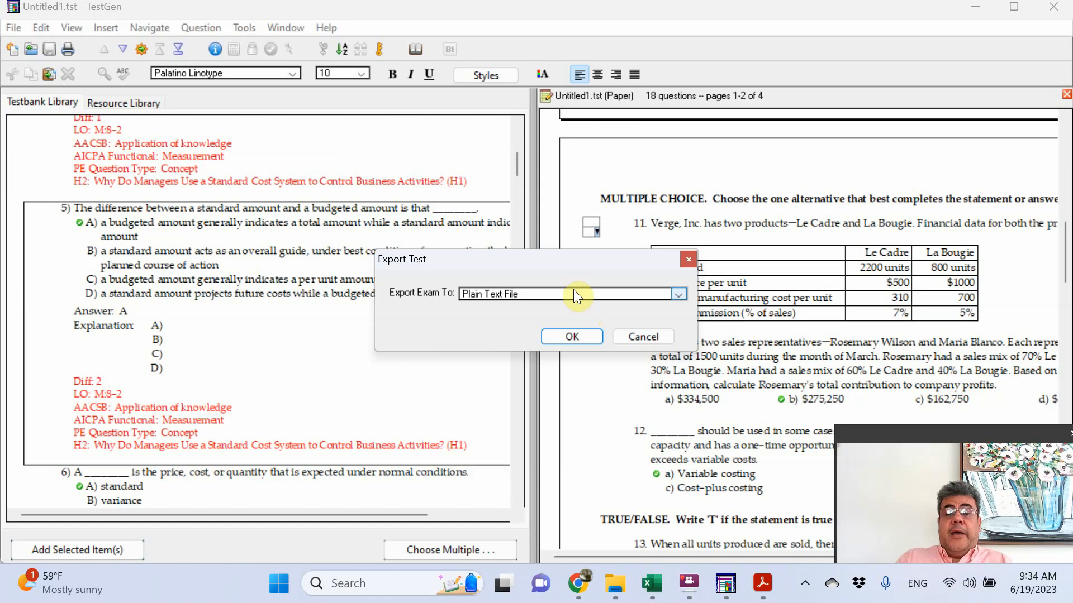
pyautogui.click(643, 337)
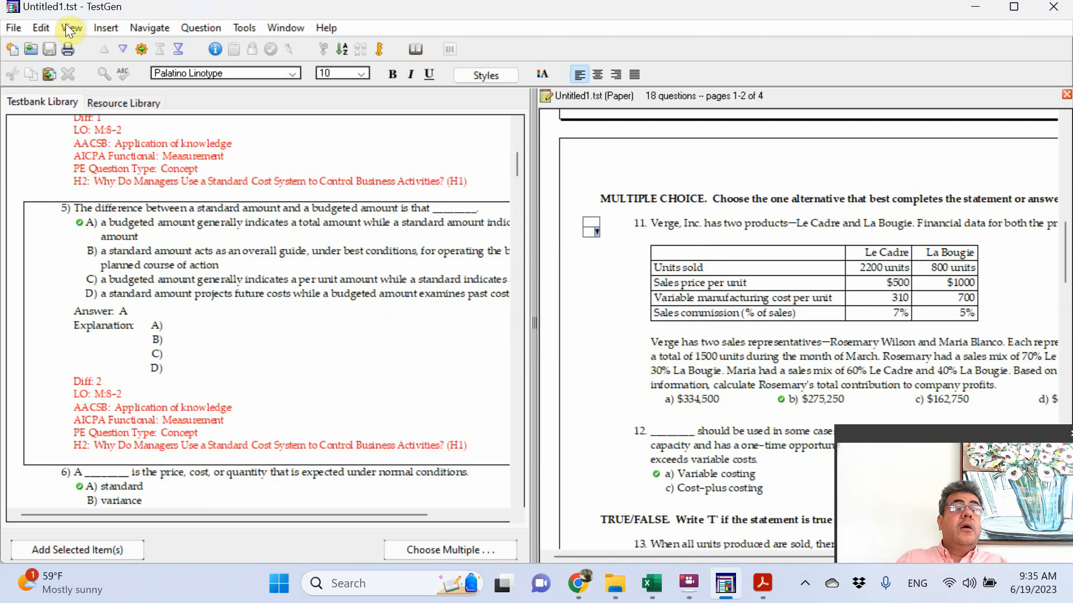
# Change the test type to a test for the web with Moodle 2.1-3.x as the platform.
pyautogui.click(48, 27)
pyautogui.moveTo(74, 28)
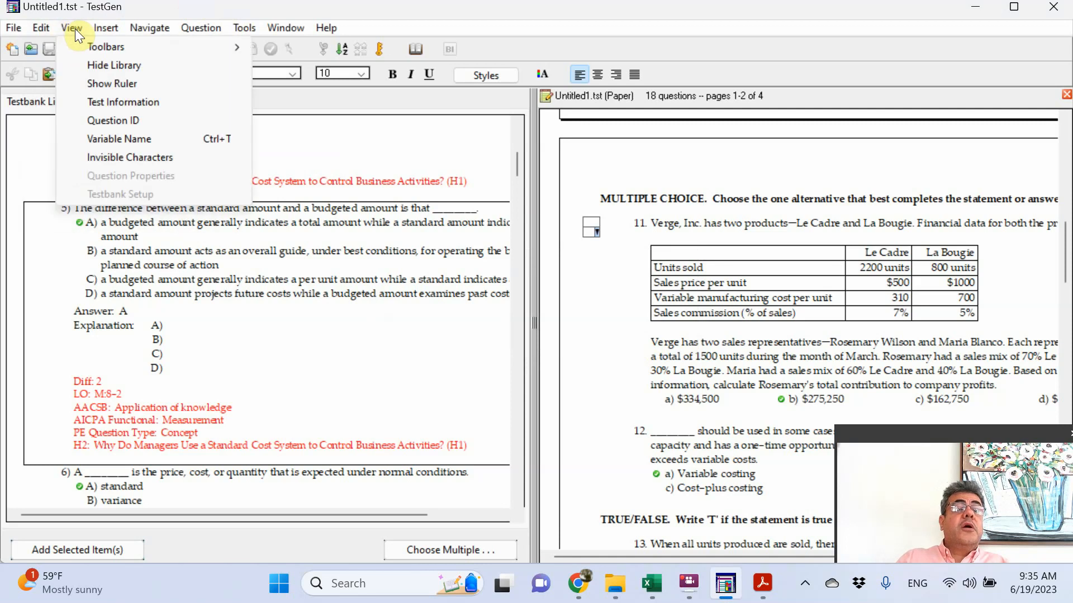
pyautogui.moveTo(131, 28)
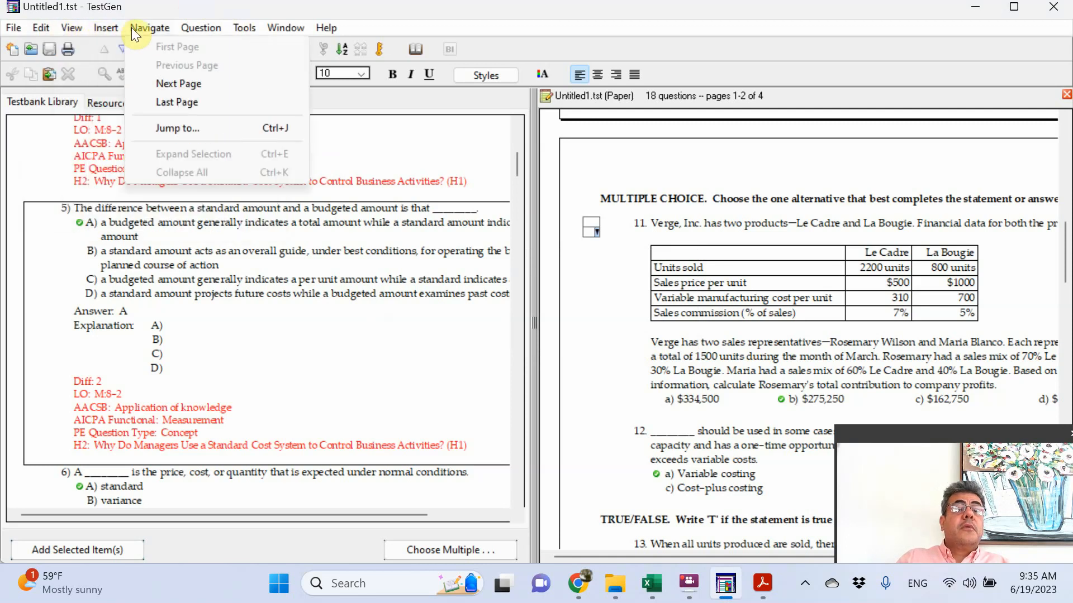
pyautogui.moveTo(201, 26)
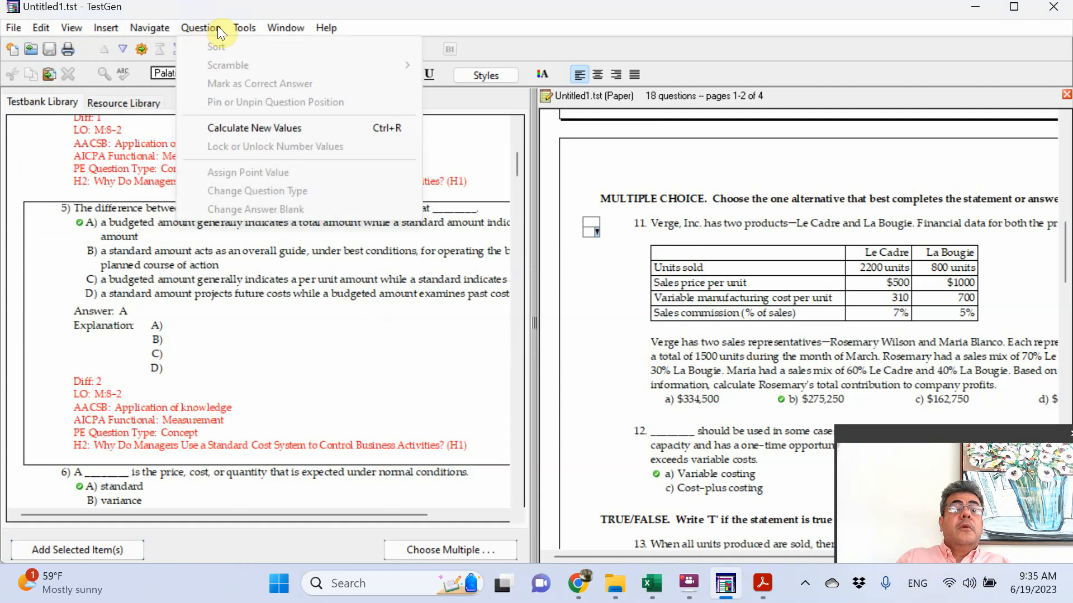
pyautogui.moveTo(242, 29)
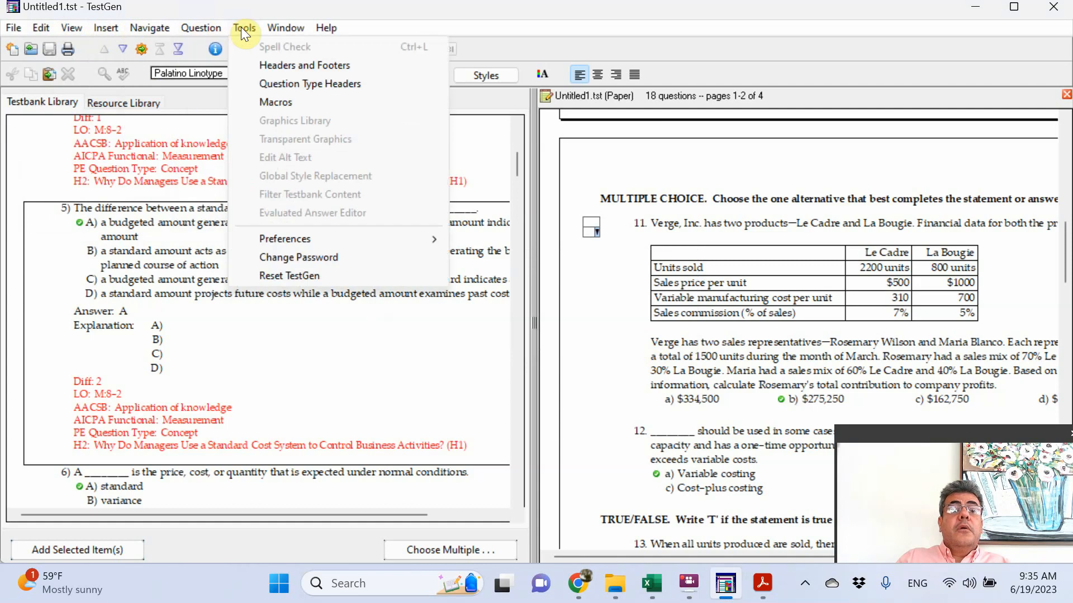
pyautogui.moveTo(12, 29)
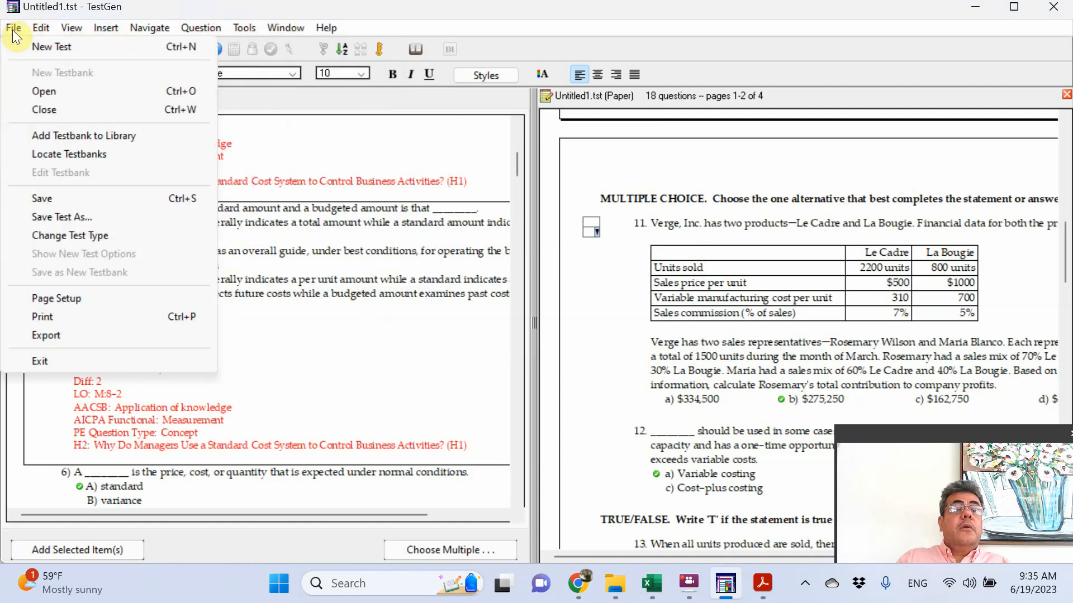
pyautogui.click(66, 235)
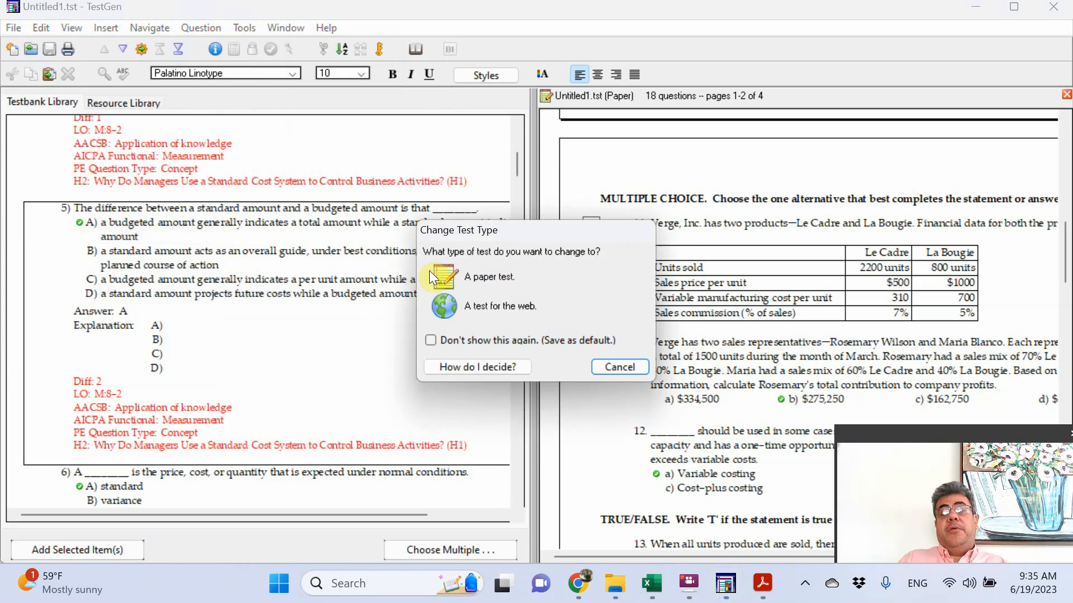
pyautogui.click(477, 306)
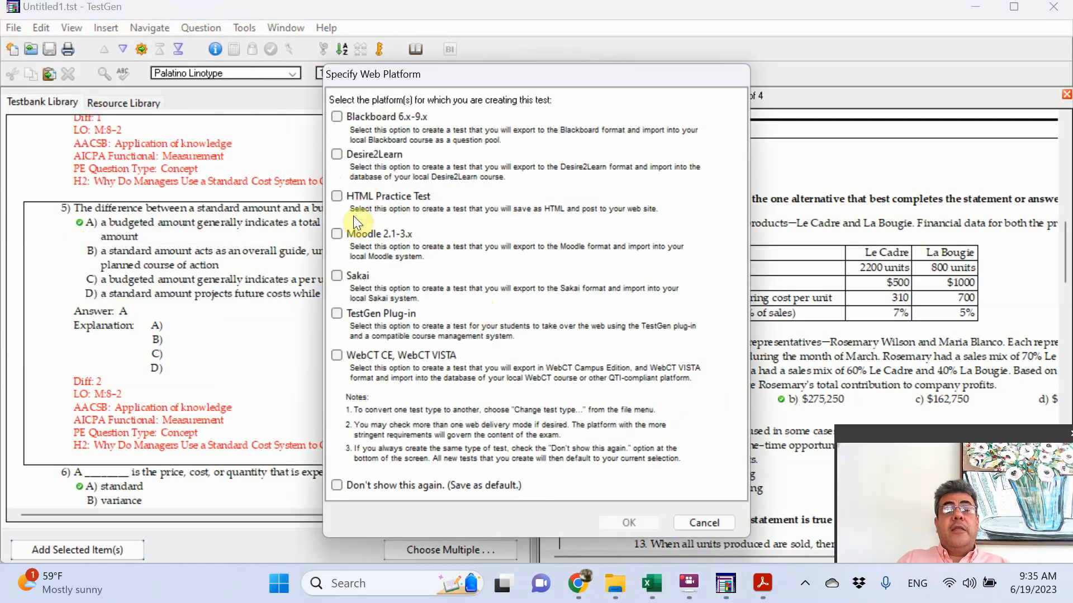
pyautogui.click(336, 235)
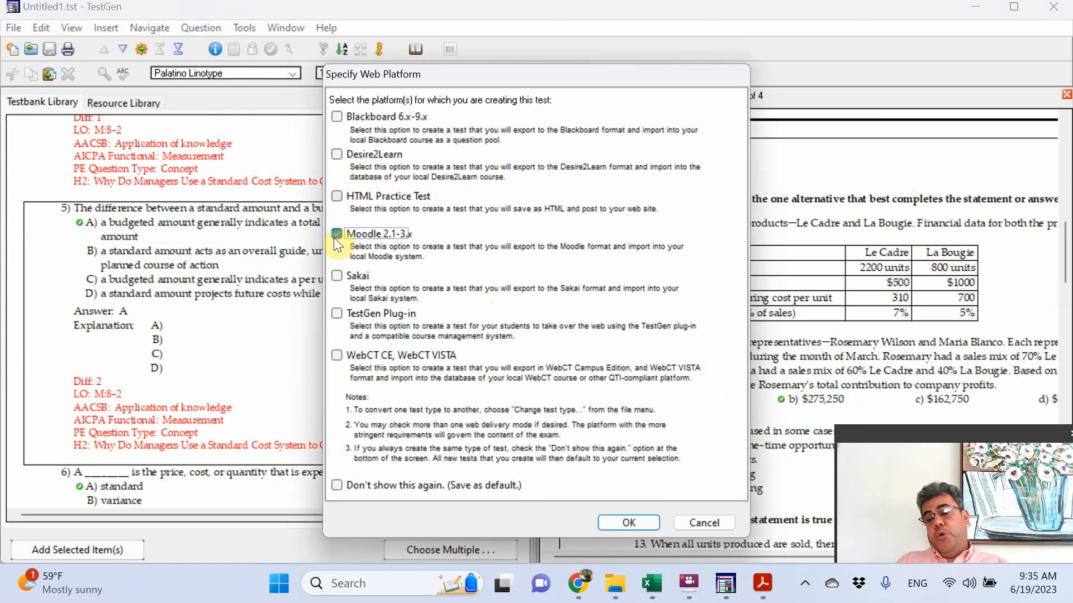
pyautogui.click(618, 522)
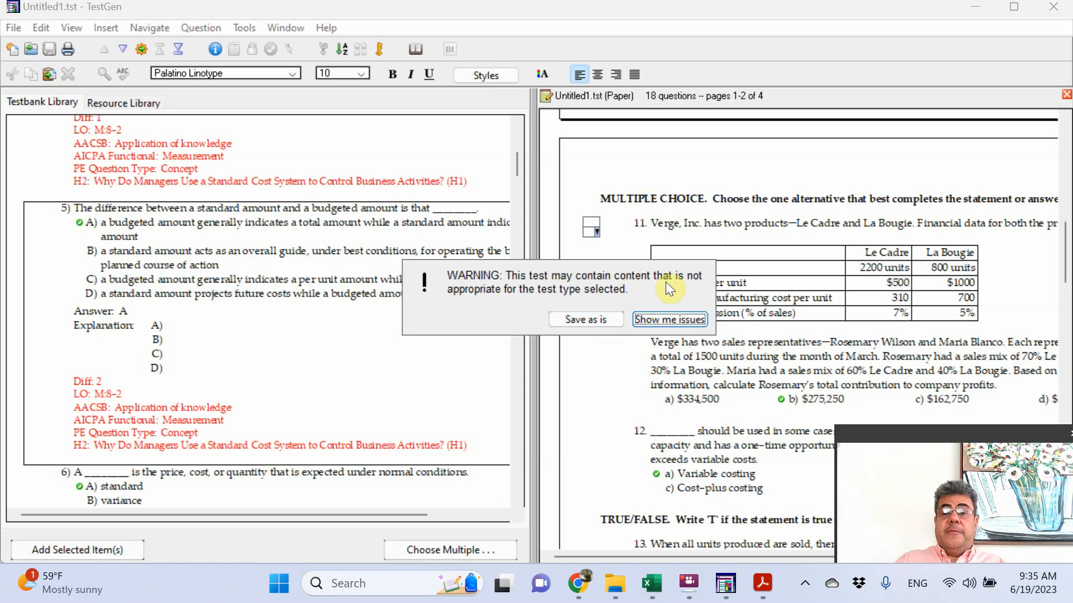
# Show the issues found for the selected web test type, review the report, and close it without saving.
pyautogui.click(666, 320)
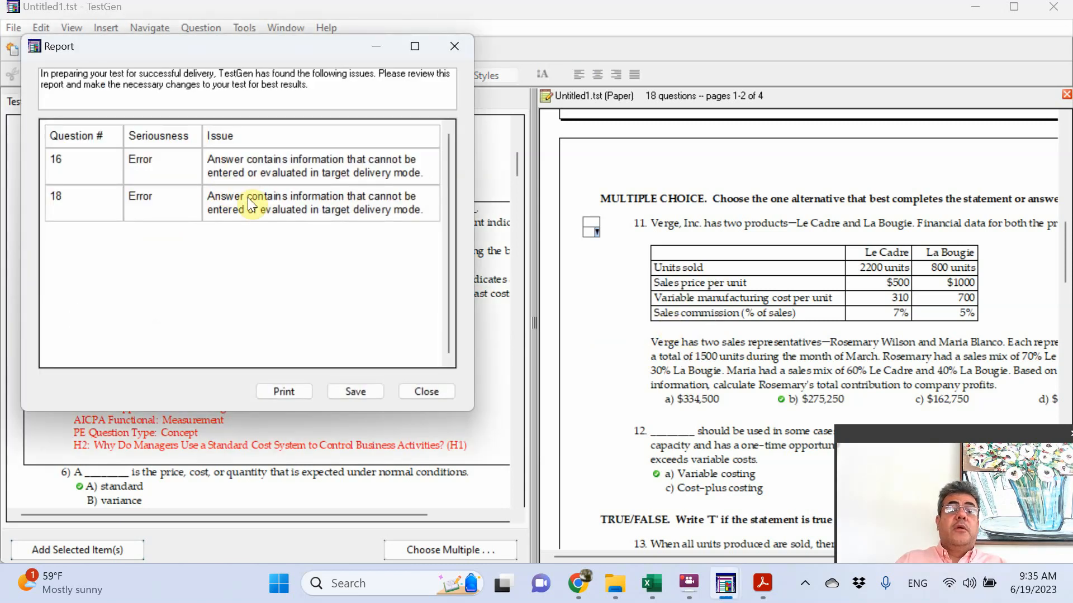
pyautogui.click(418, 391)
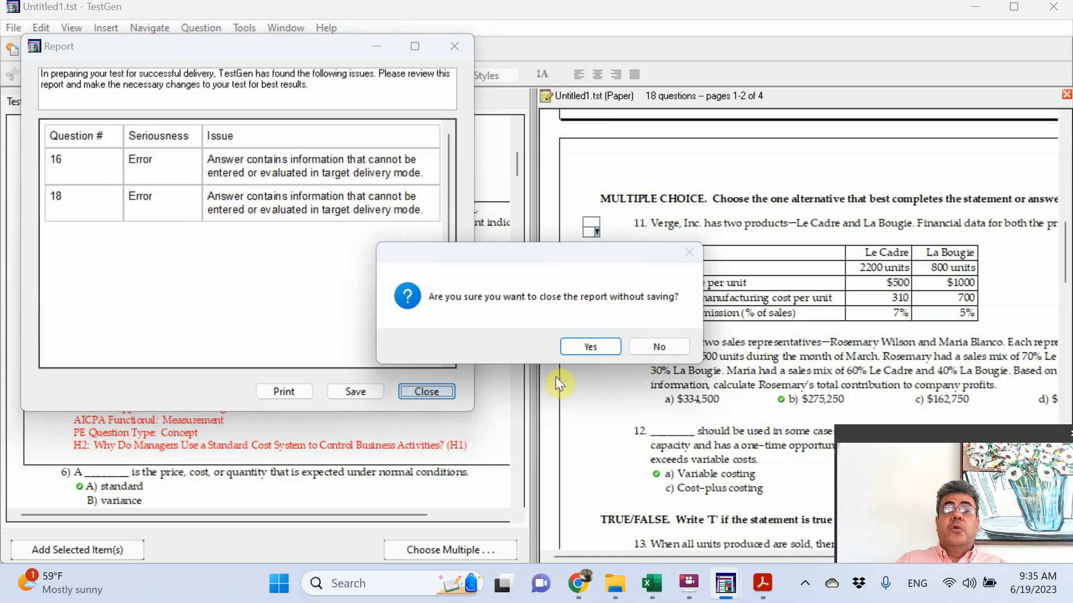
pyautogui.click(581, 340)
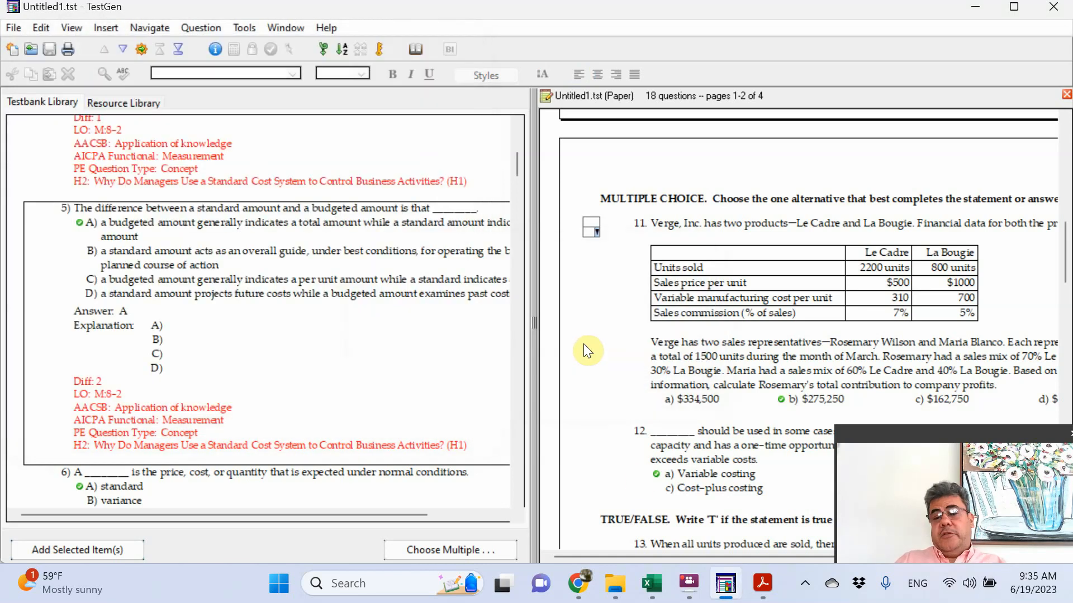
# Switch to the Pearson page in Chrome, dismiss the download message, and look through the test bank downloads to the Moodle TestBank.
pyautogui.moveTo(578, 584)
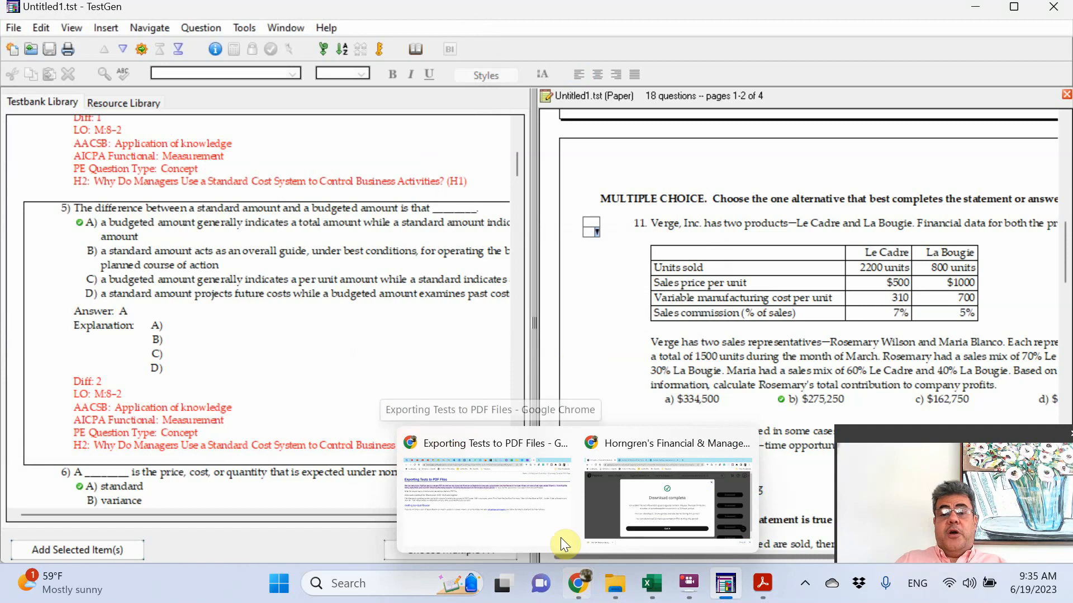
pyautogui.click(604, 518)
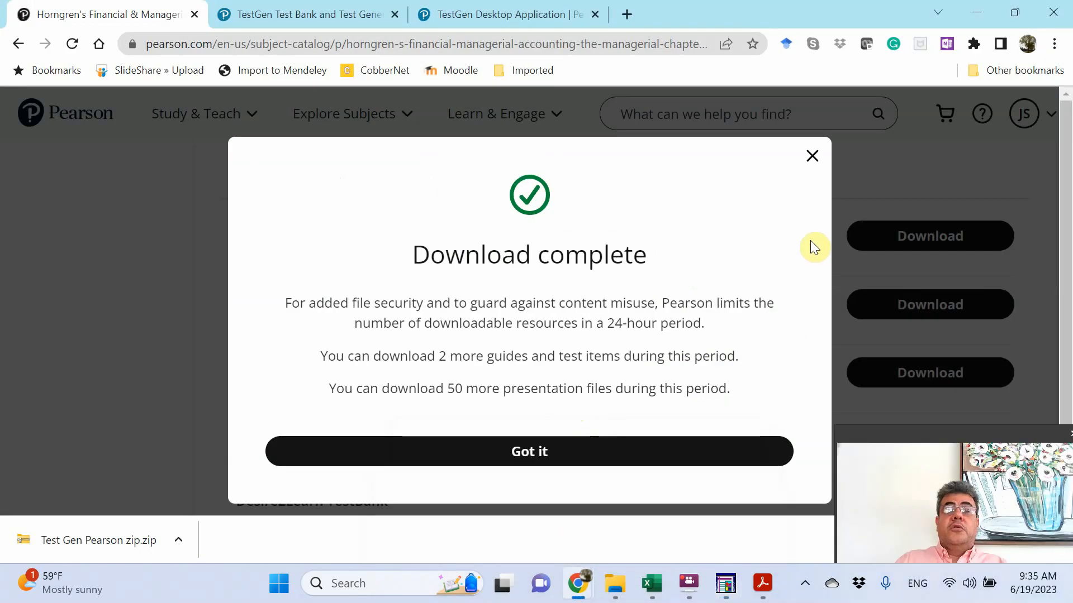
pyautogui.click(813, 155)
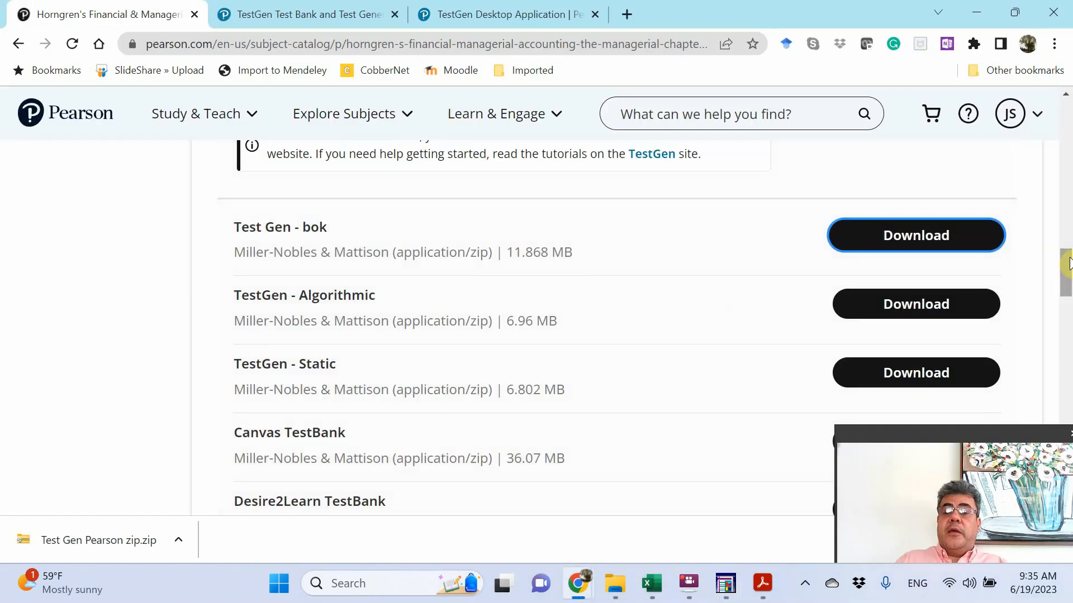
pyautogui.moveTo(1068, 262); pyautogui.dragTo(1067, 289)
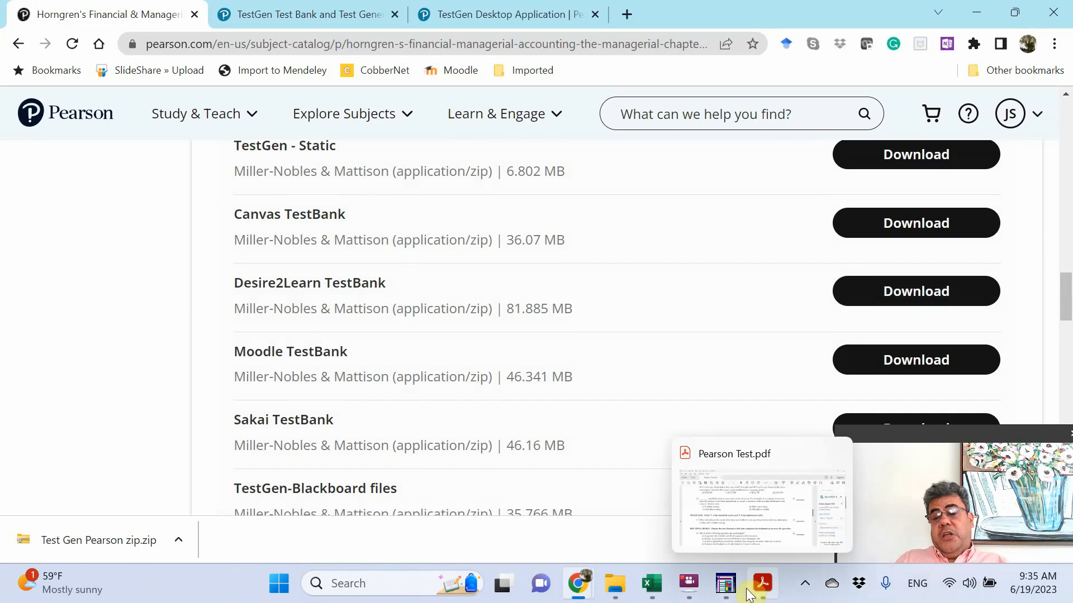
# Switch back to TestGen and start exporting the test in the Moodle 2.1-3.x format.
pyautogui.click(725, 588)
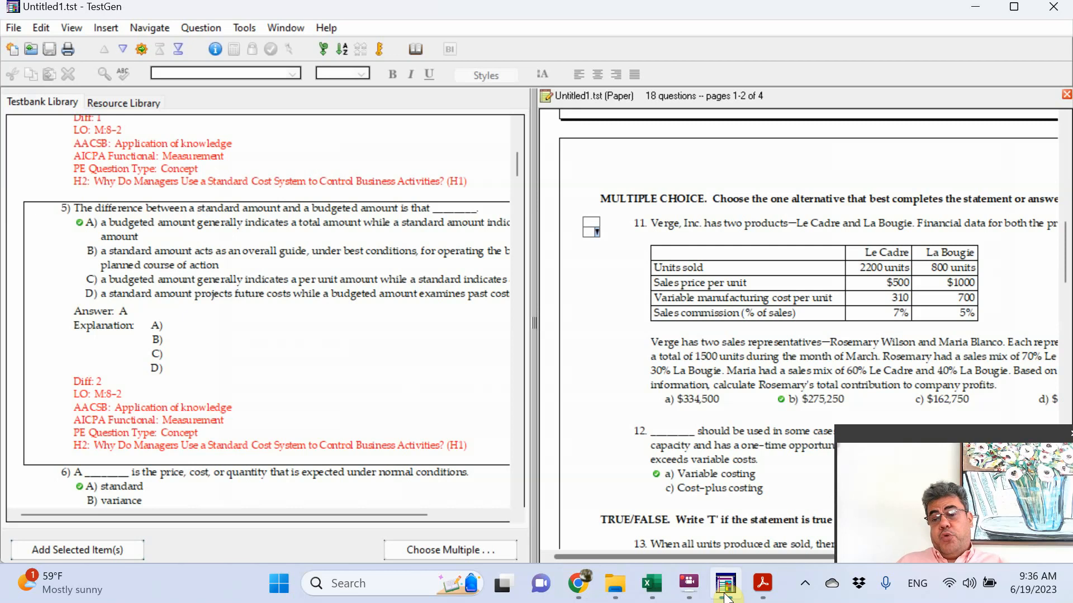
pyautogui.click(12, 27)
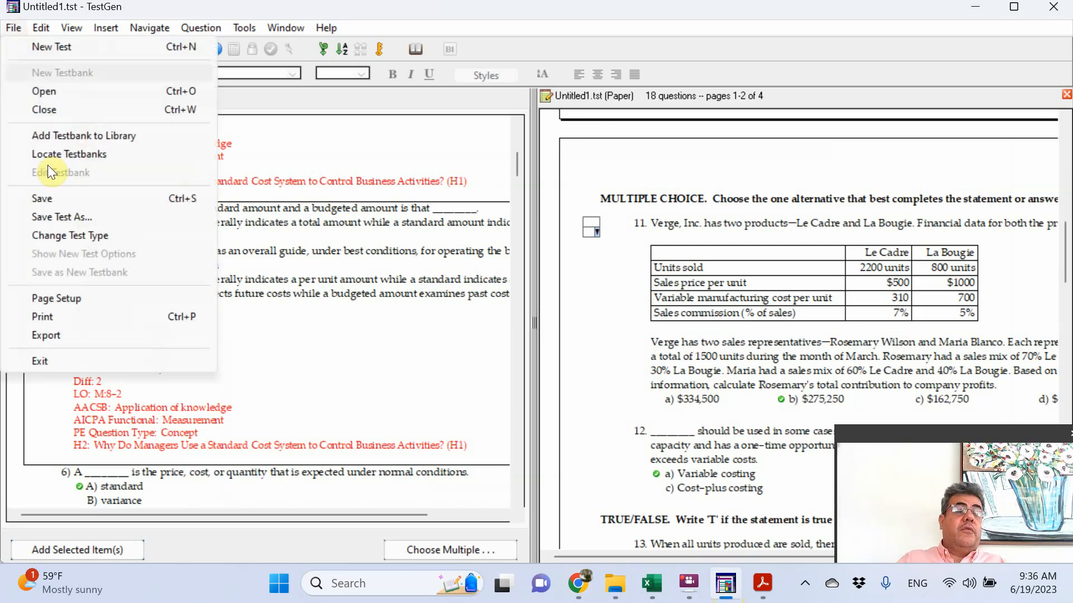
pyautogui.click(52, 337)
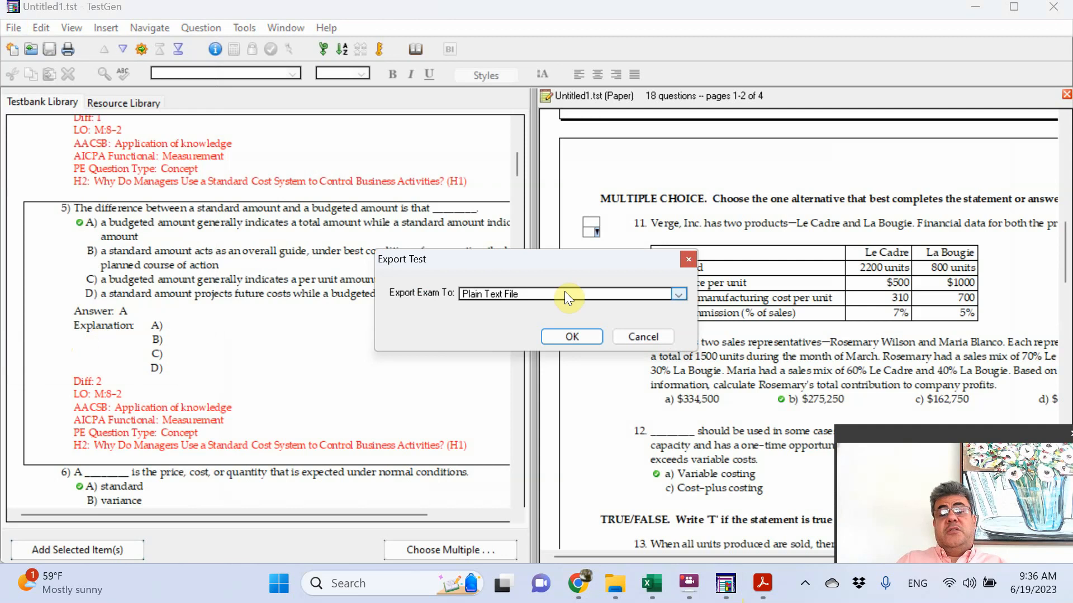
pyautogui.click(565, 291)
pyautogui.click(515, 445)
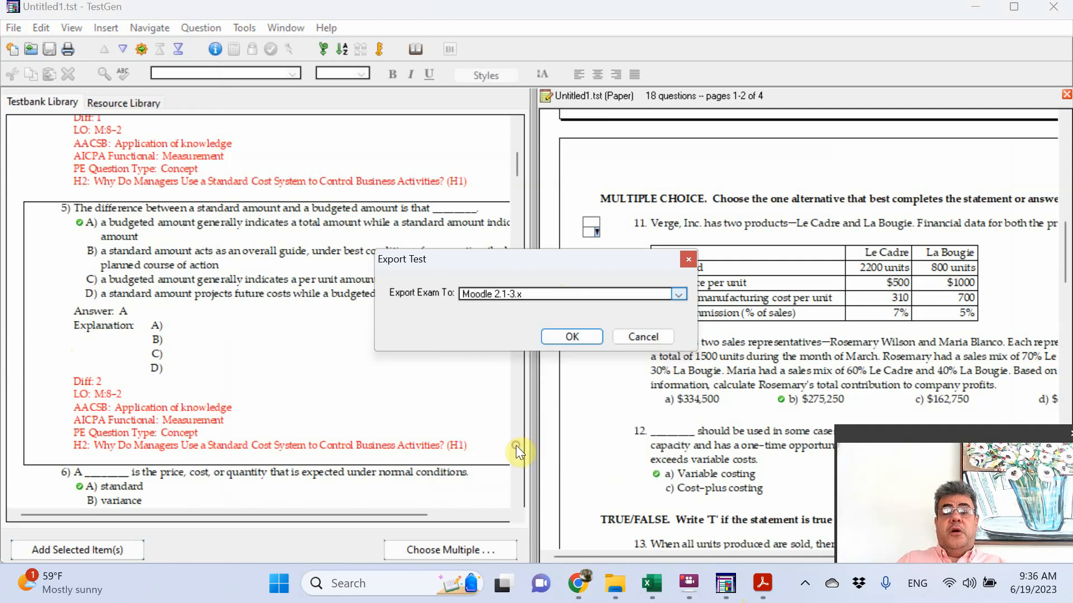
pyautogui.click(568, 334)
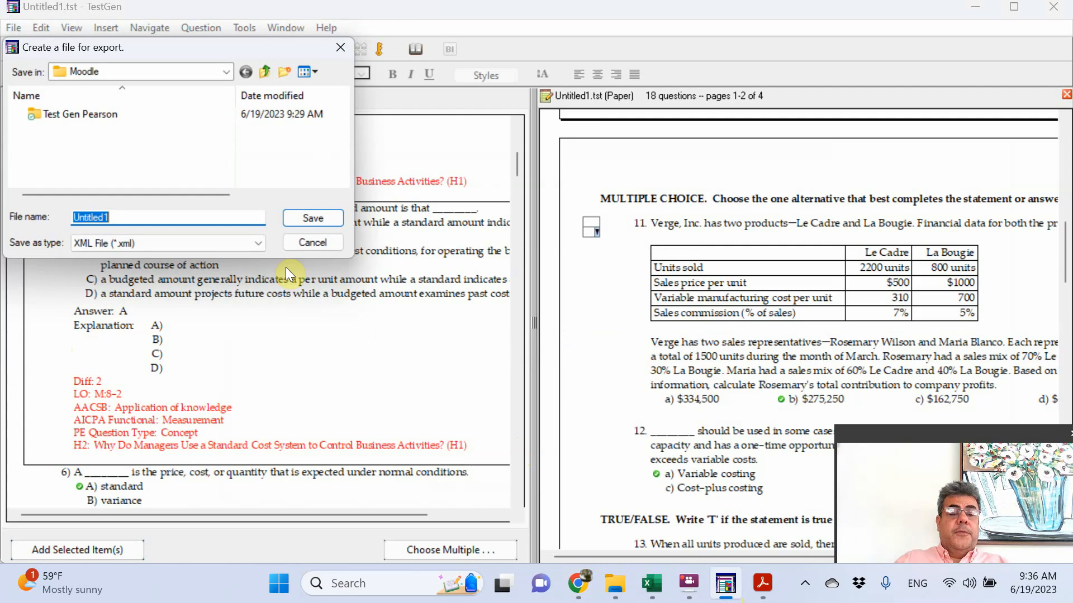
# Save the XML export in the Moodle folder as Exam Pearson for Moodle and close the issues report without saving it.
pyautogui.write('E')
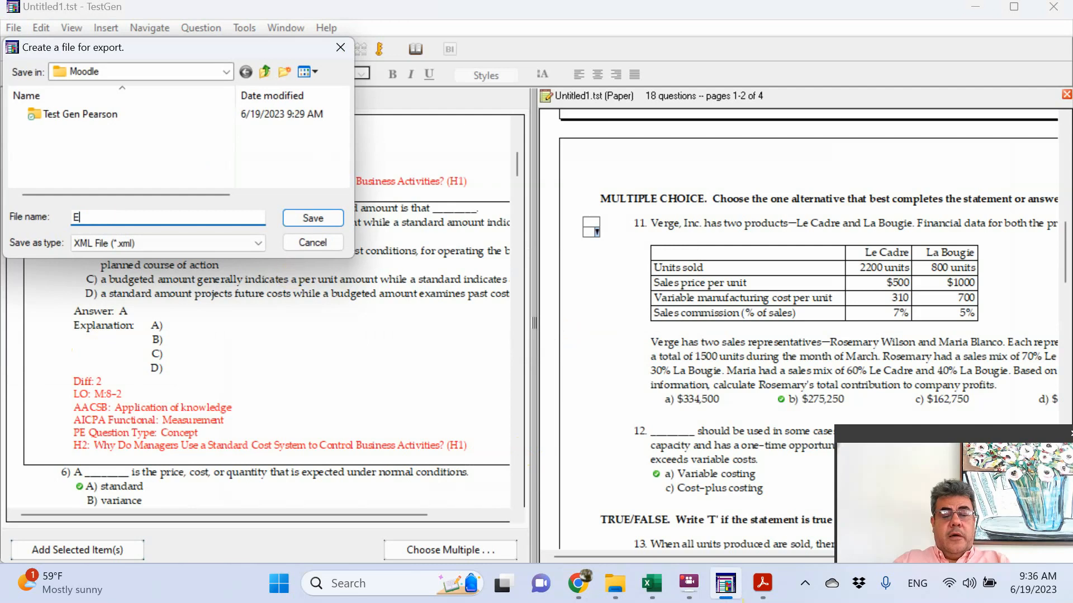
pyautogui.write('xam Pearson')
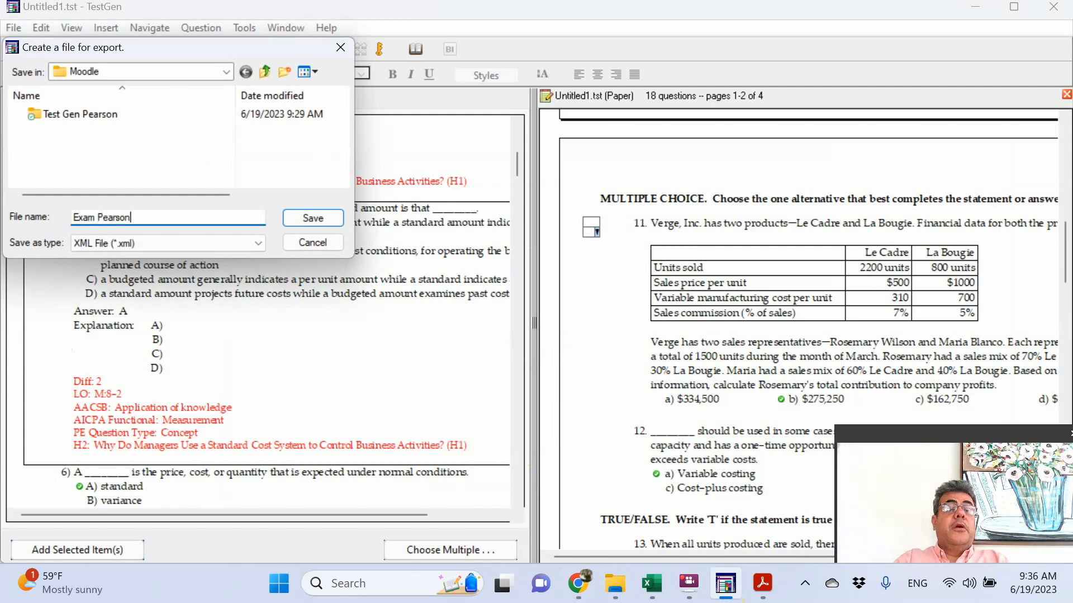
pyautogui.write(' for Moodle')
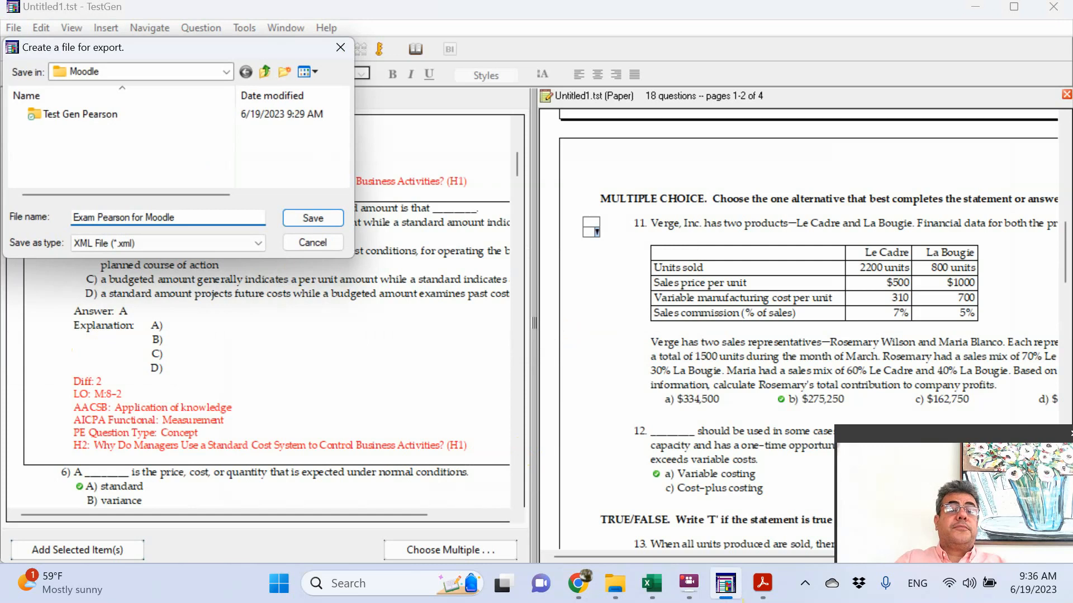
pyautogui.click(300, 219)
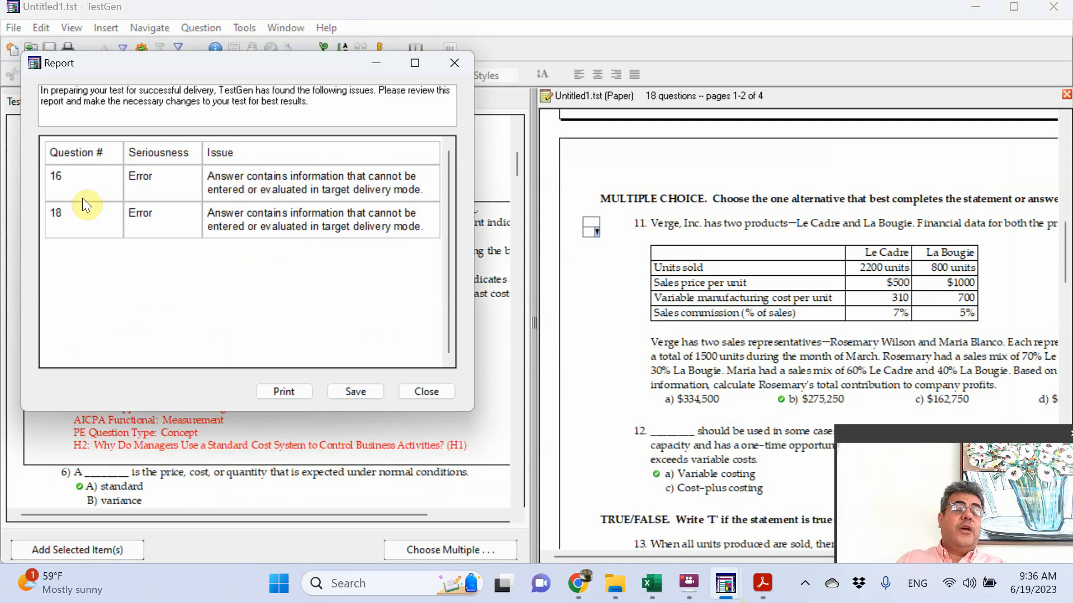
pyautogui.click(414, 390)
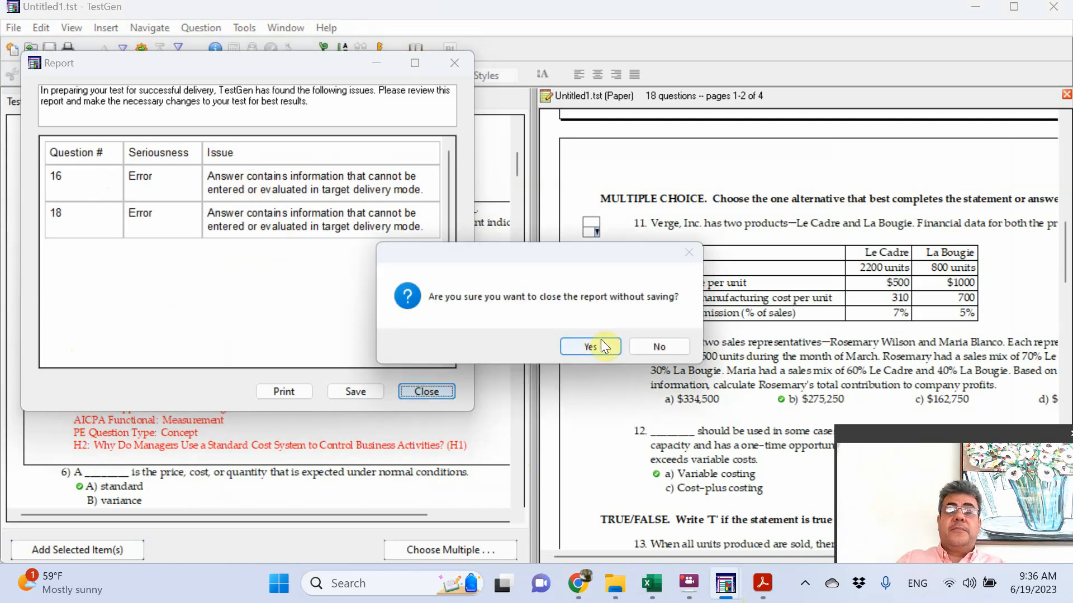
pyautogui.click(593, 347)
# Try to delete essay question 16 about Thompson Express from the test.
pyautogui.scroll(-8, 1064, 323)
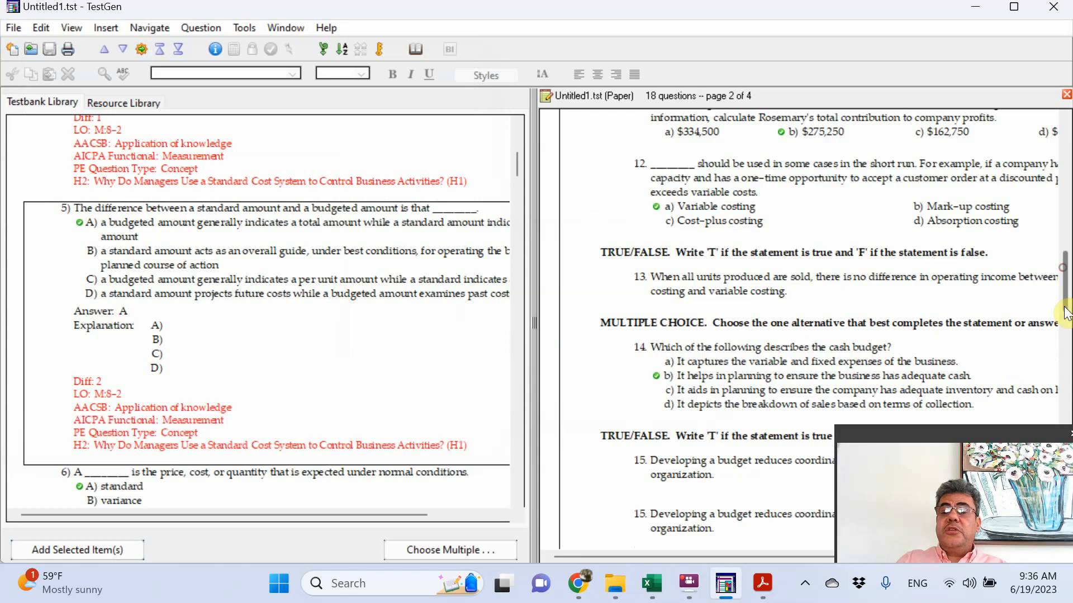
pyautogui.moveTo(1065, 323)
pyautogui.mouseDown()
pyautogui.moveTo(1065, 352)
pyautogui.moveTo(1066, 330)
pyautogui.mouseUp()
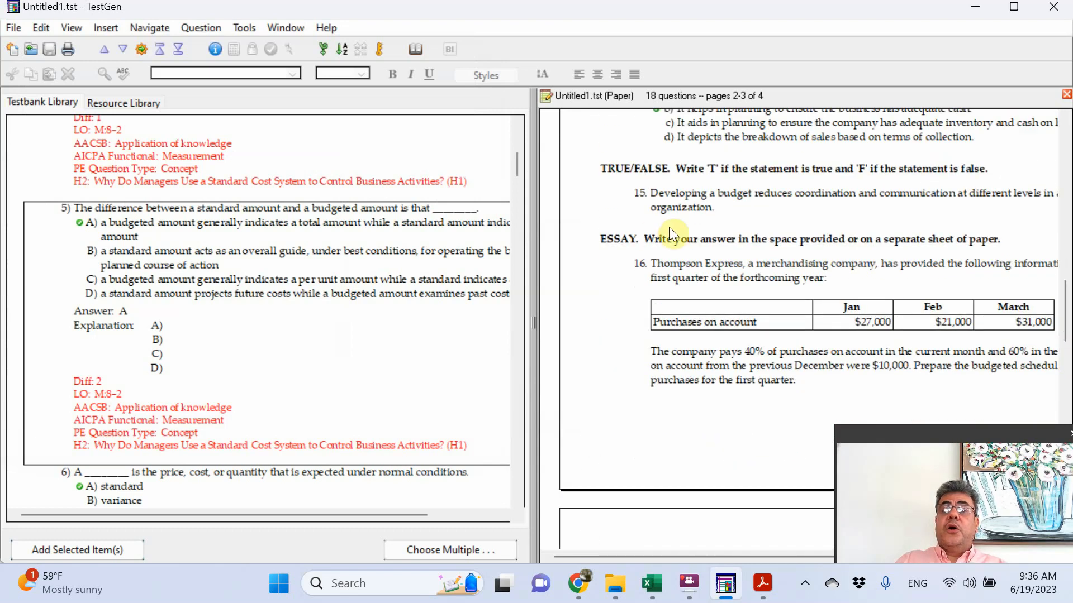
pyautogui.click(662, 272)
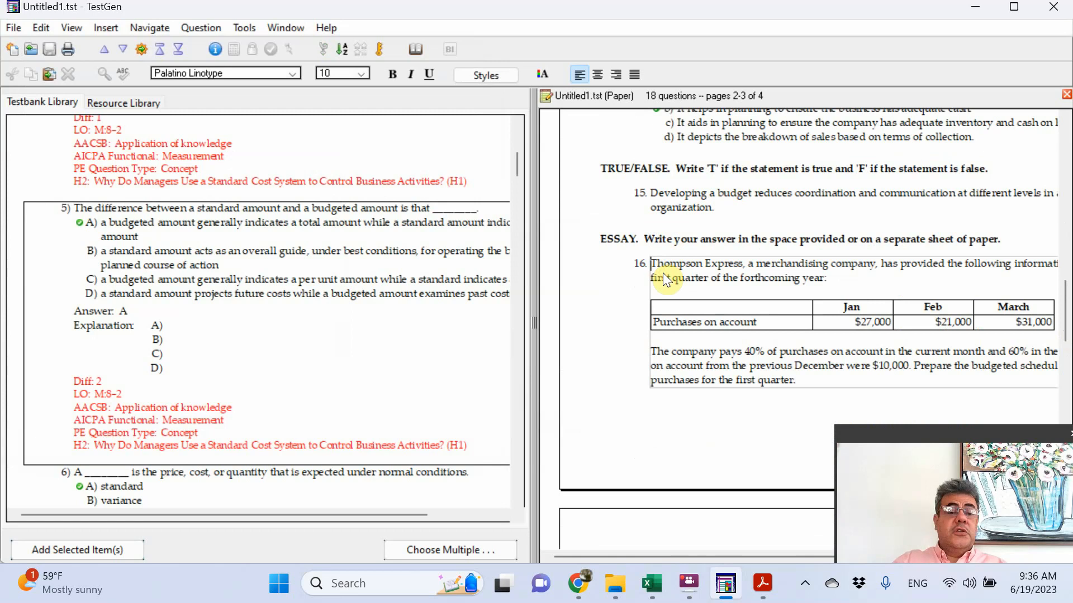
pyautogui.press('Delete')
pyautogui.click(591, 259)
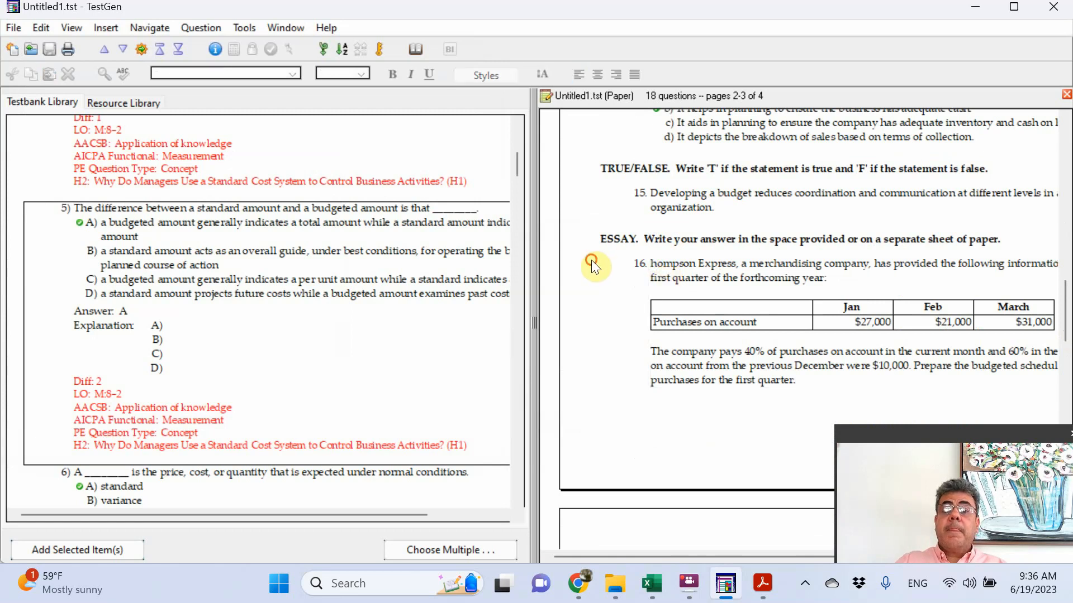
pyautogui.click(656, 293)
pyautogui.rightClick(656, 294)
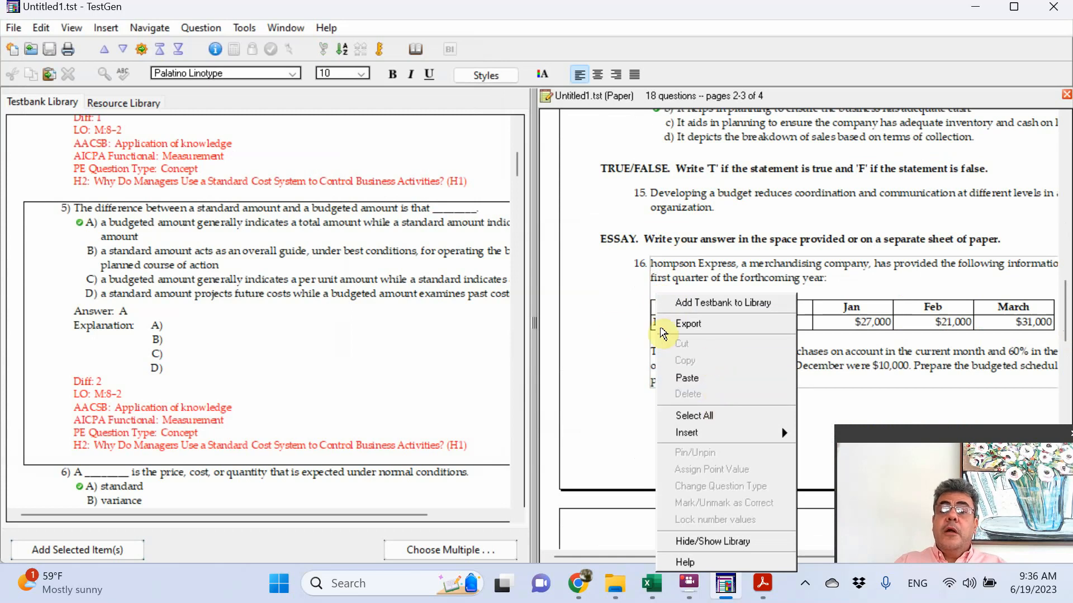
pyautogui.click(606, 324)
pyautogui.click(626, 240)
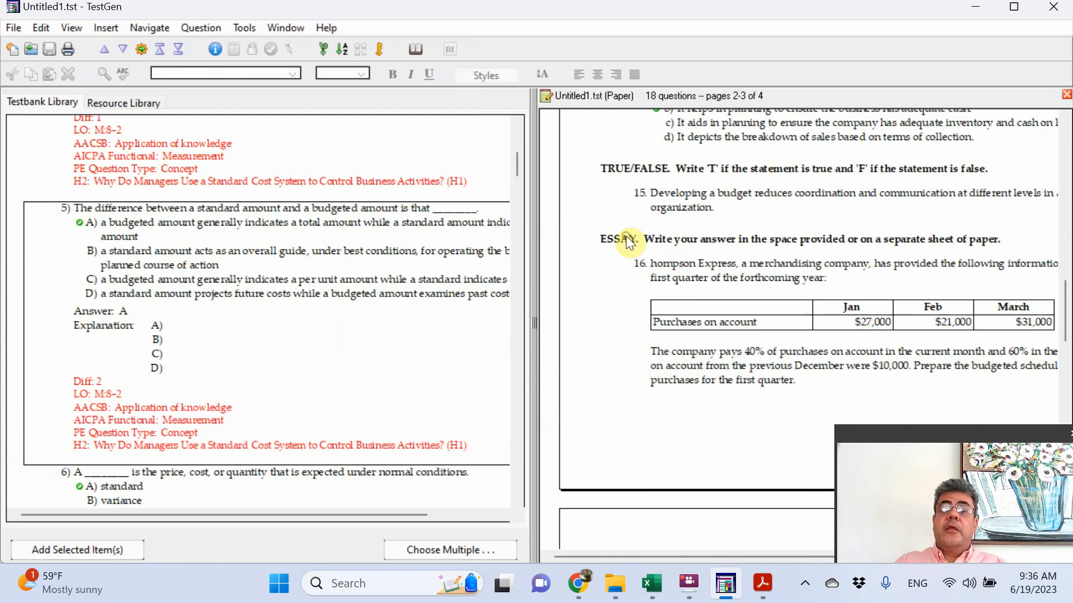
# Delete essay question 18 about Segura, Inc. from the test and confirm the deletion.
pyautogui.moveTo(1065, 324); pyautogui.dragTo(1060, 375)
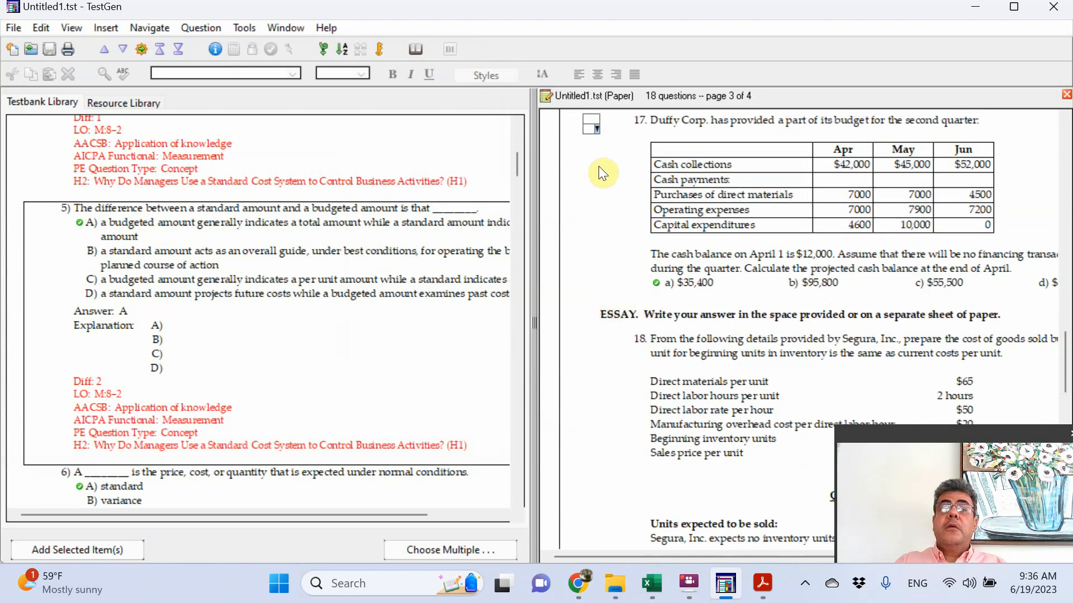
pyautogui.click(894, 334)
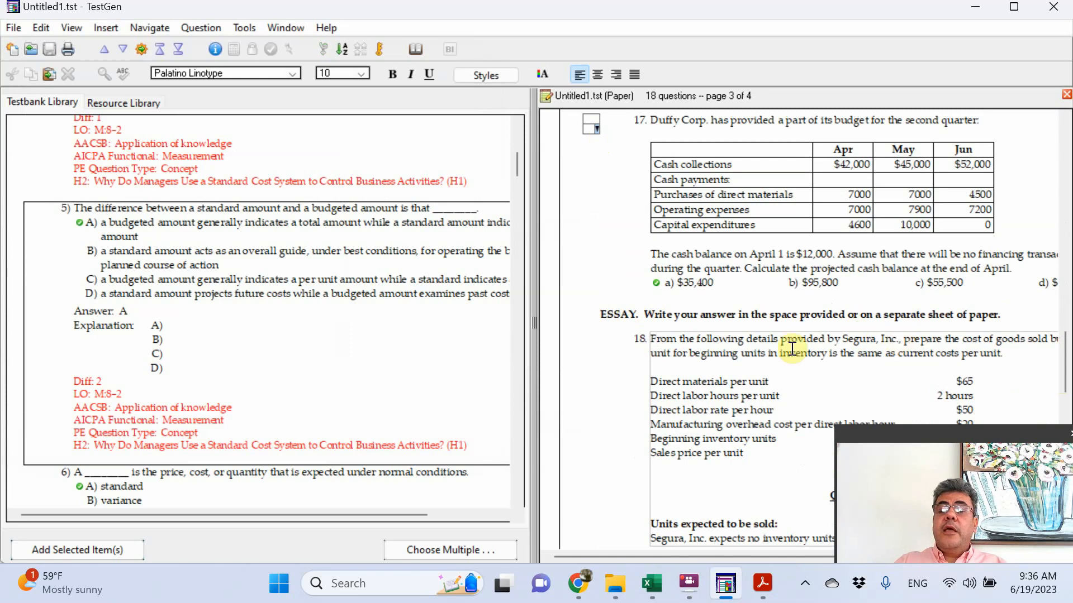
pyautogui.click(752, 372)
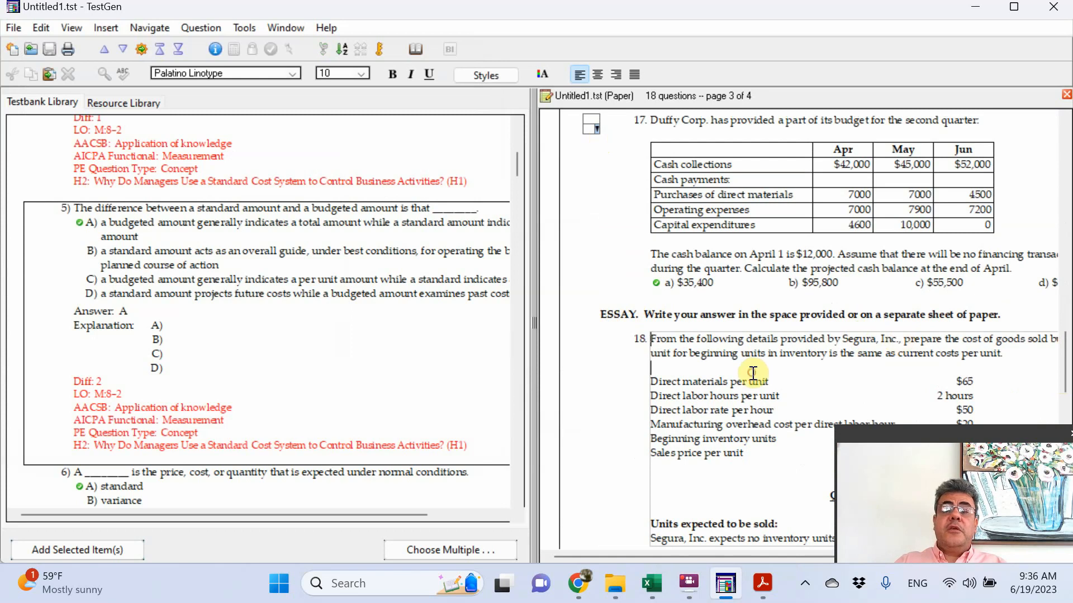
pyautogui.click(639, 334)
pyautogui.click(611, 354)
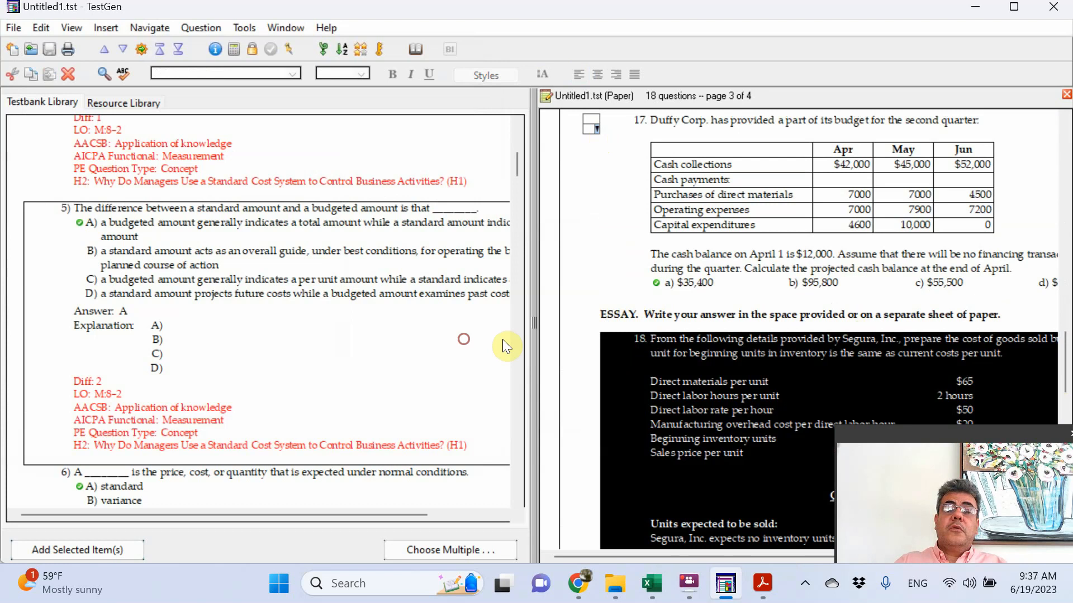
pyautogui.rightClick(613, 347)
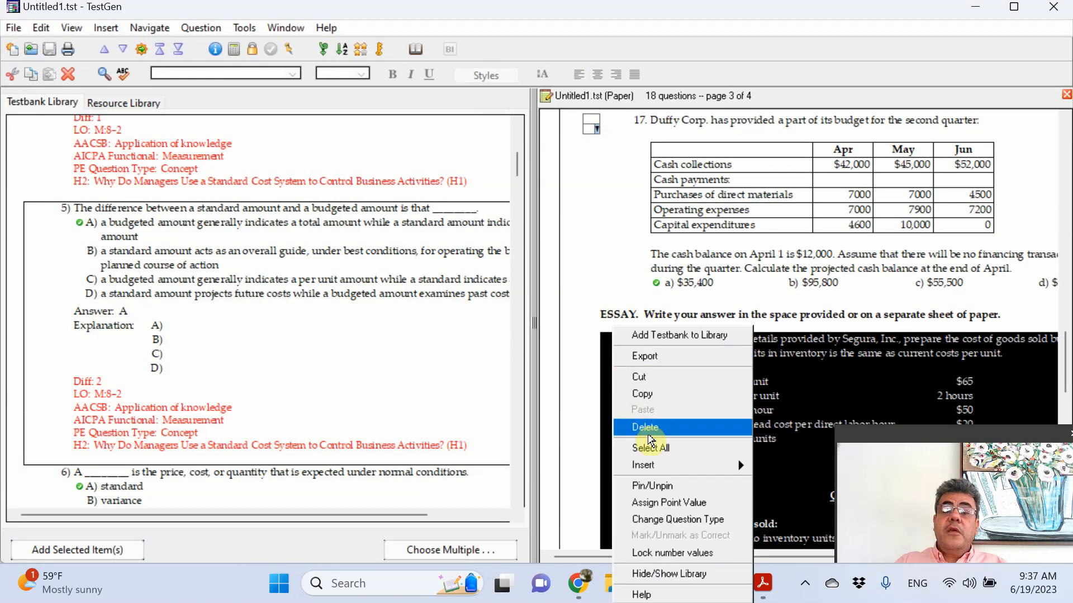
pyautogui.click(648, 435)
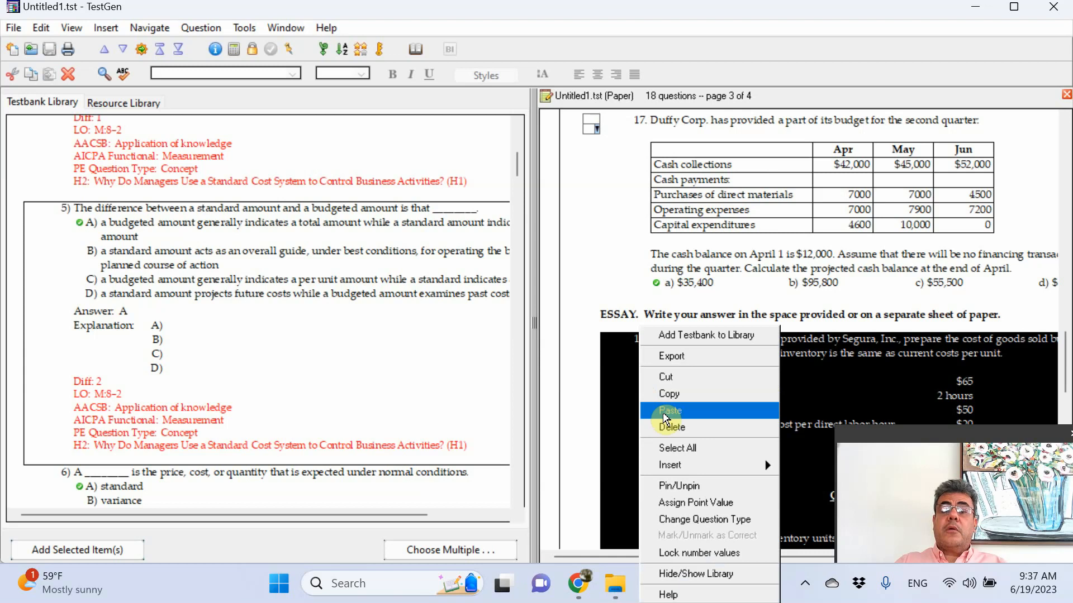
pyautogui.click(666, 427)
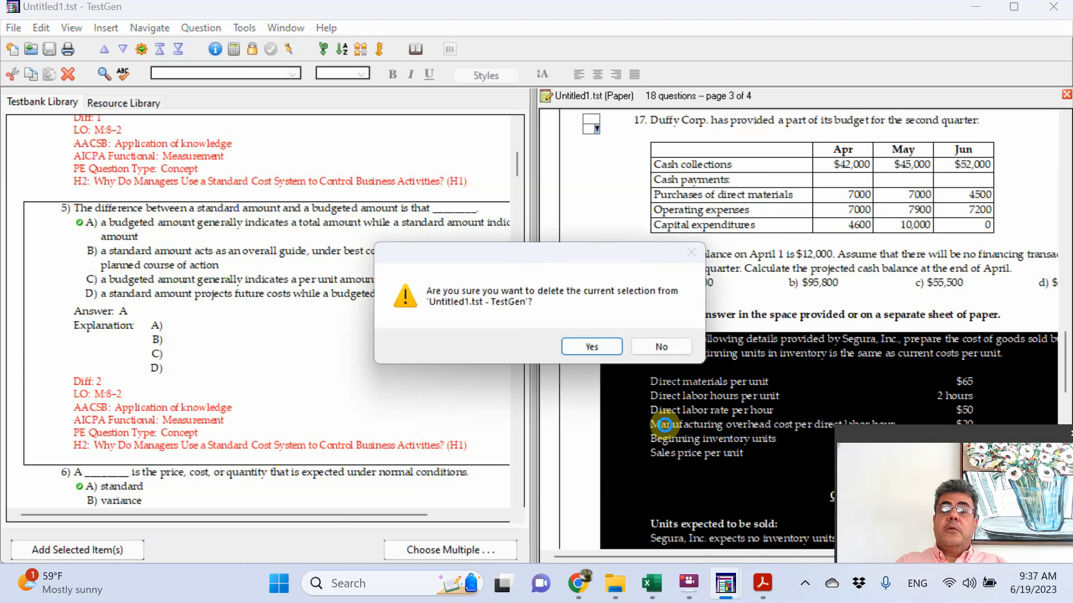
pyautogui.click(599, 347)
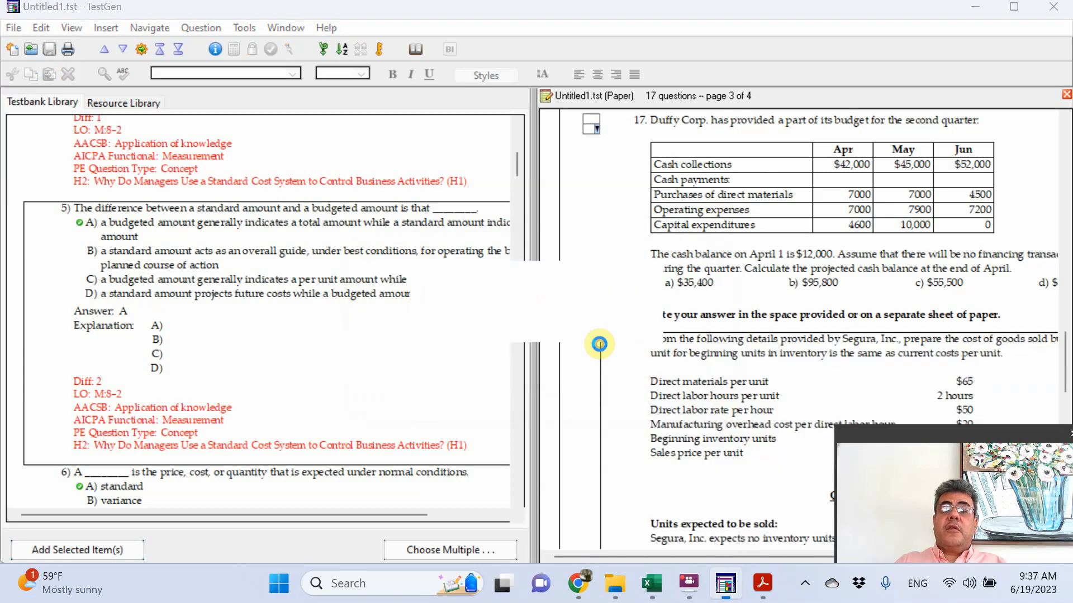
# Delete essay question 16 about Thompson Express from the test and confirm the deletion.
pyautogui.click(1067, 246)
pyautogui.click(616, 258)
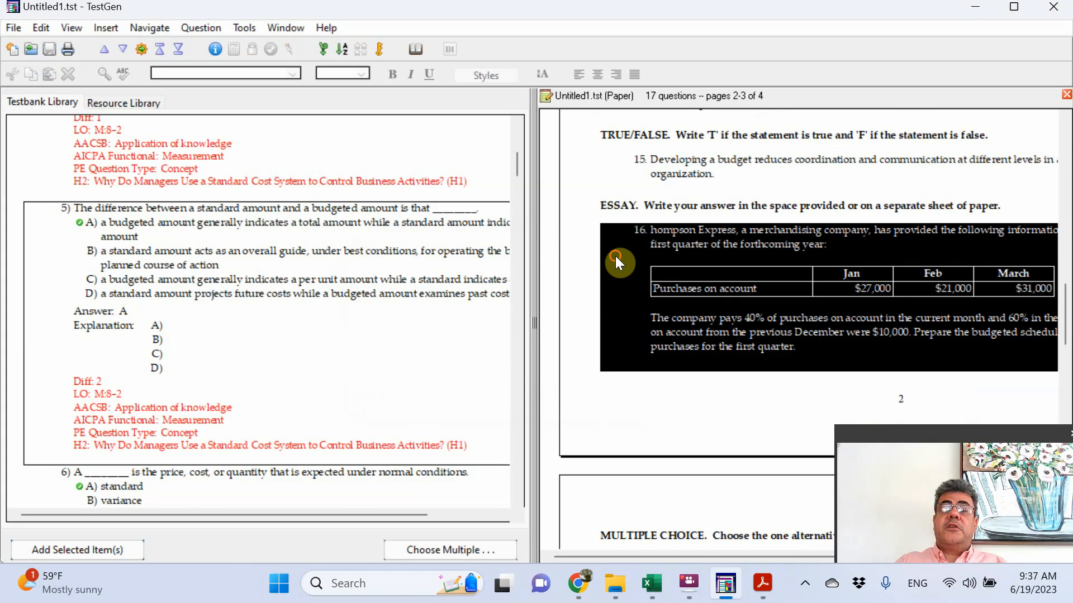
pyautogui.rightClick(616, 257)
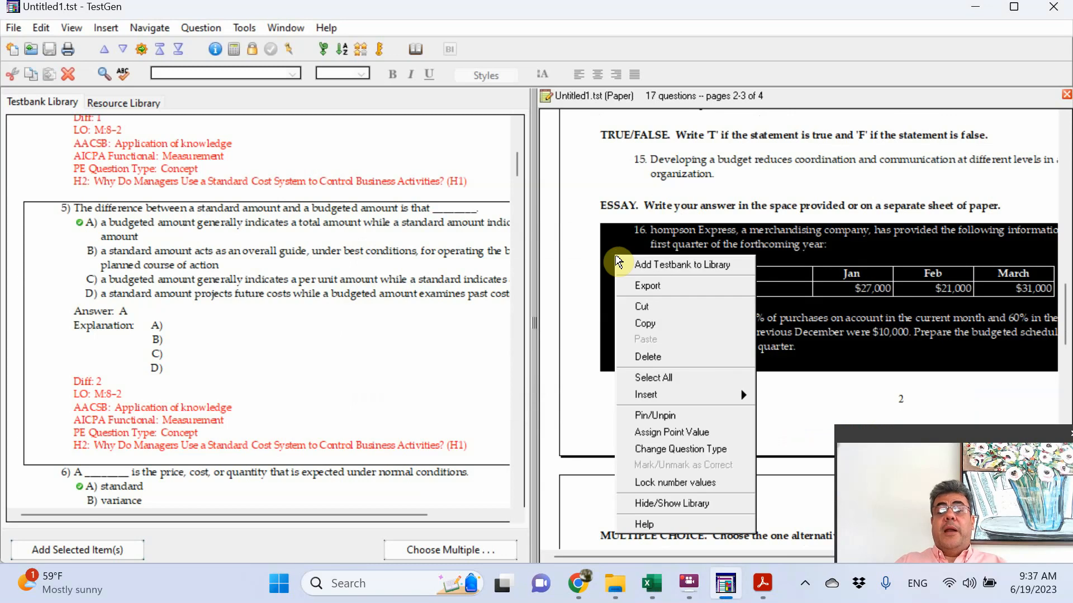
pyautogui.click(649, 354)
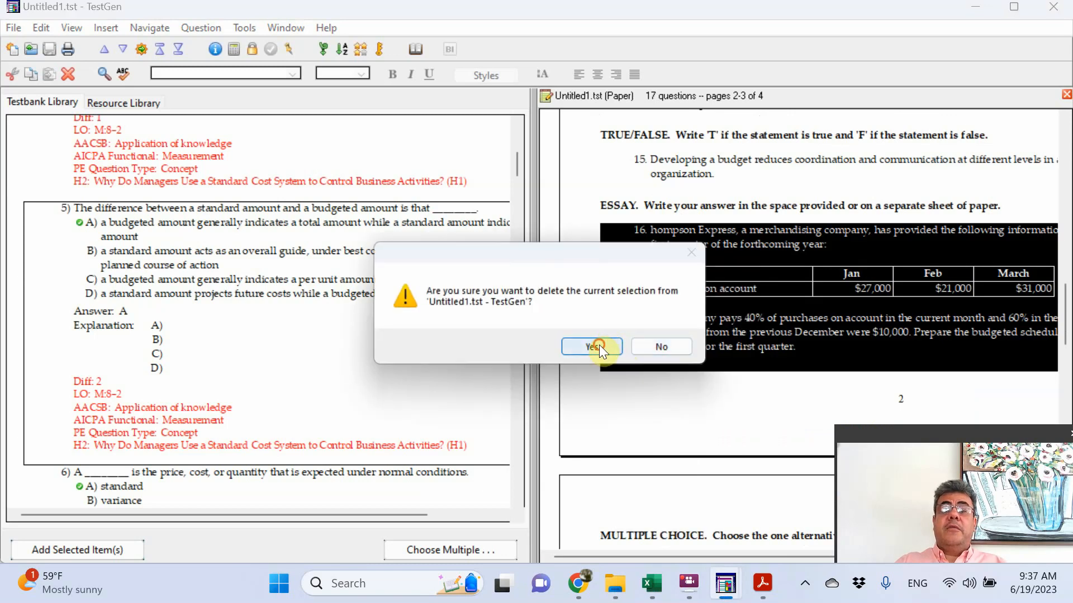
pyautogui.click(598, 344)
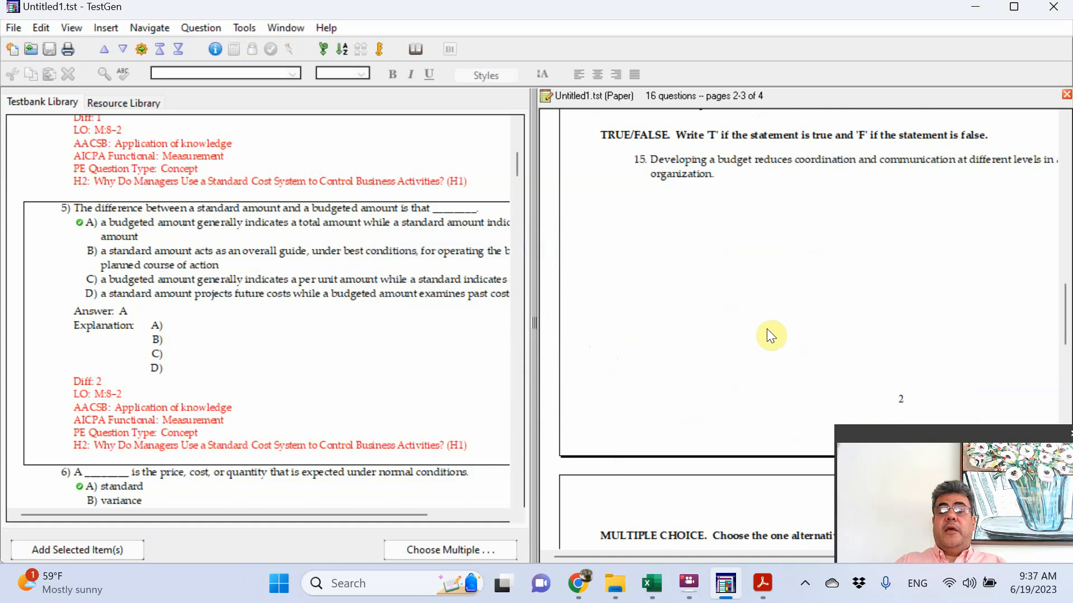
# Export the 16-question test using the Moodle 2.1-3.x format.
pyautogui.click(12, 27)
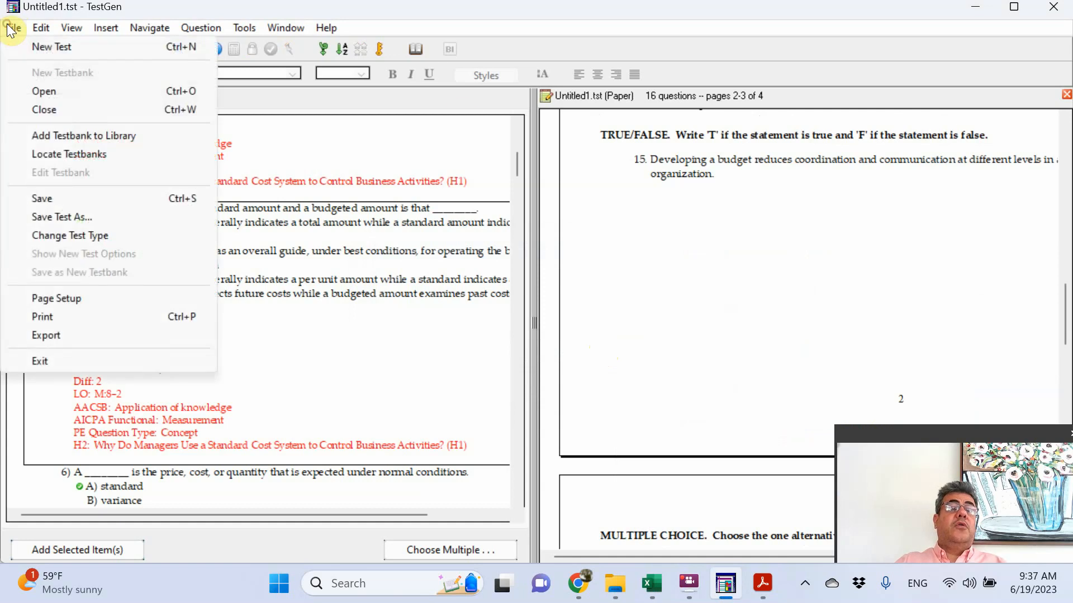
pyautogui.click(59, 338)
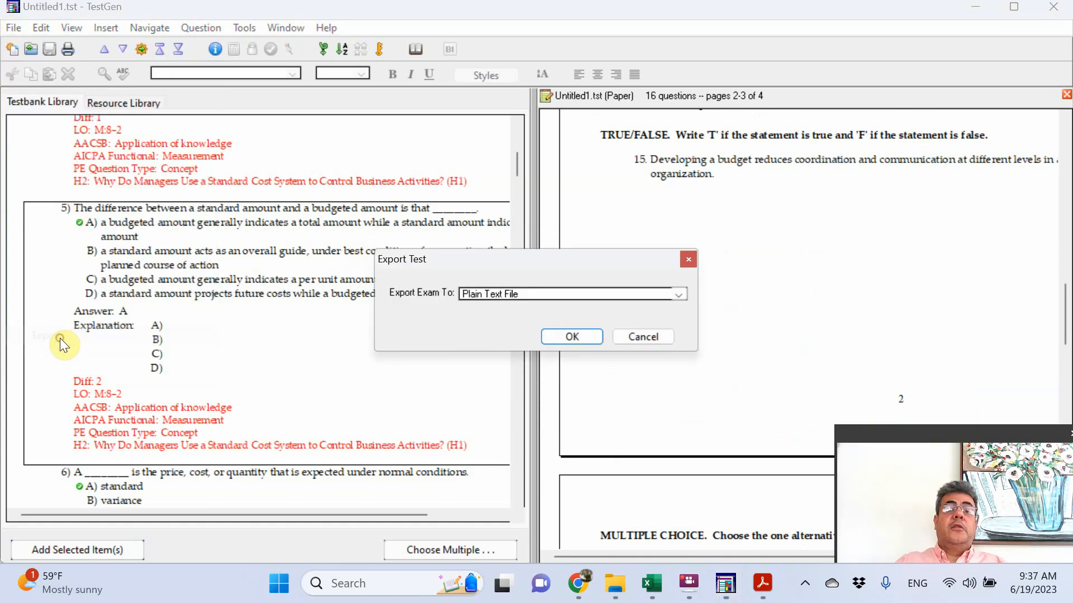
pyautogui.click(554, 294)
pyautogui.click(505, 445)
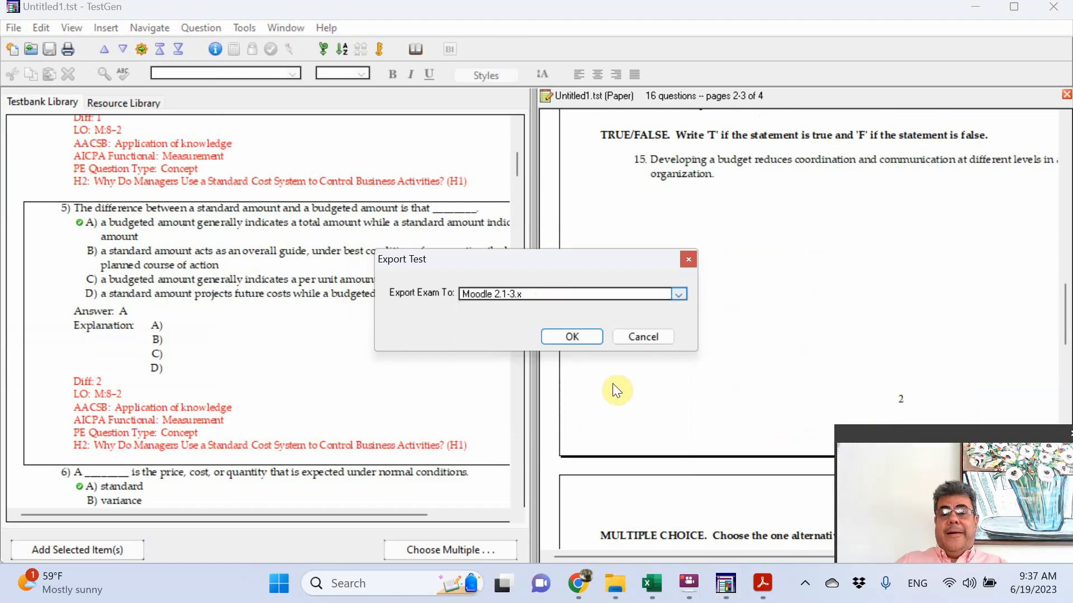
pyautogui.click(576, 337)
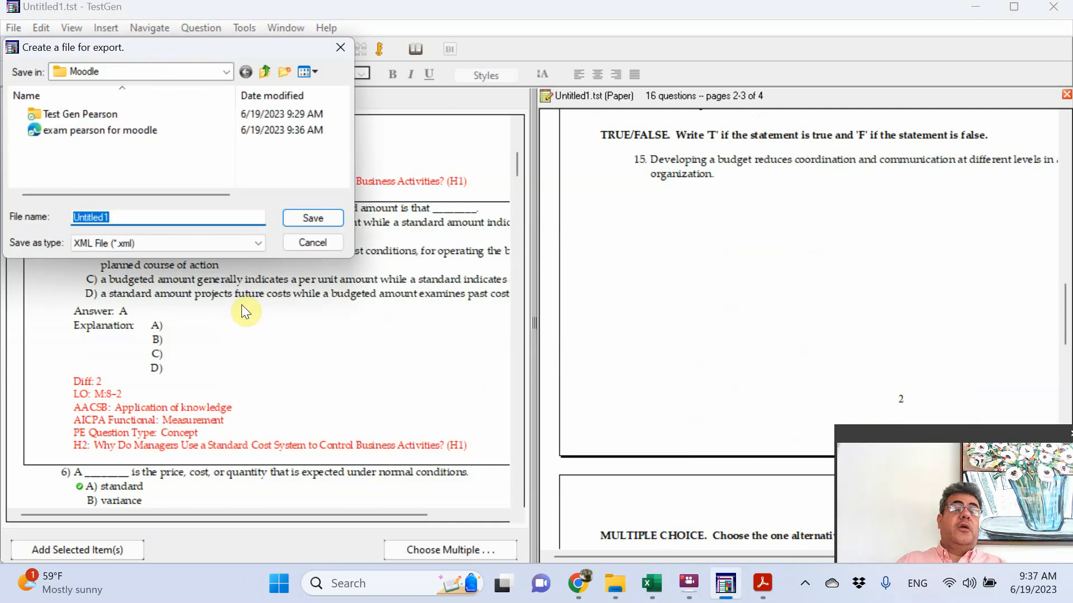
# Save the XML export in the Moodle folder as Moodle Test Gen Pearson.
pyautogui.write('Mood')
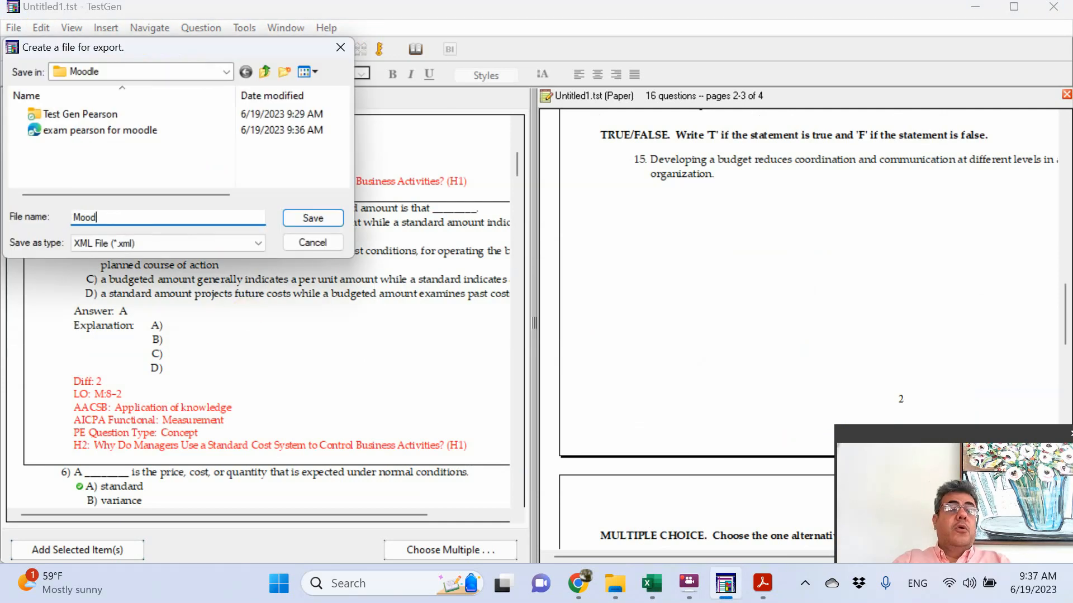
pyautogui.write('le Test Gen')
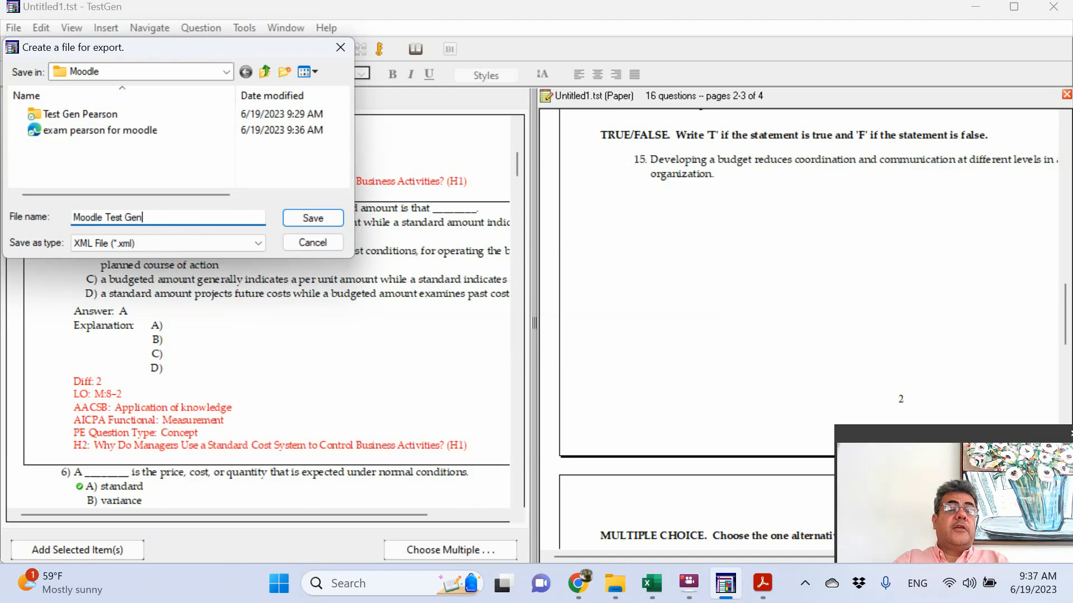
pyautogui.write(' Pearson')
pyautogui.press('Return')
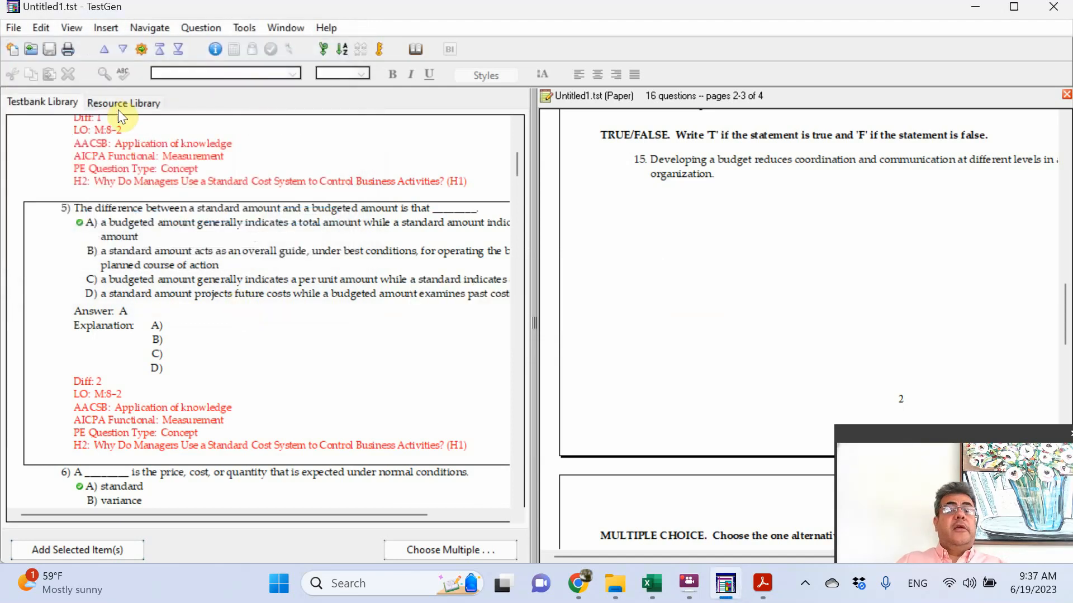
# Switch to File Explorer, delete the earlier export "exam pearson for moodle" from the Moodle folder, and return to TestGen.
pyautogui.moveTo(624, 579)
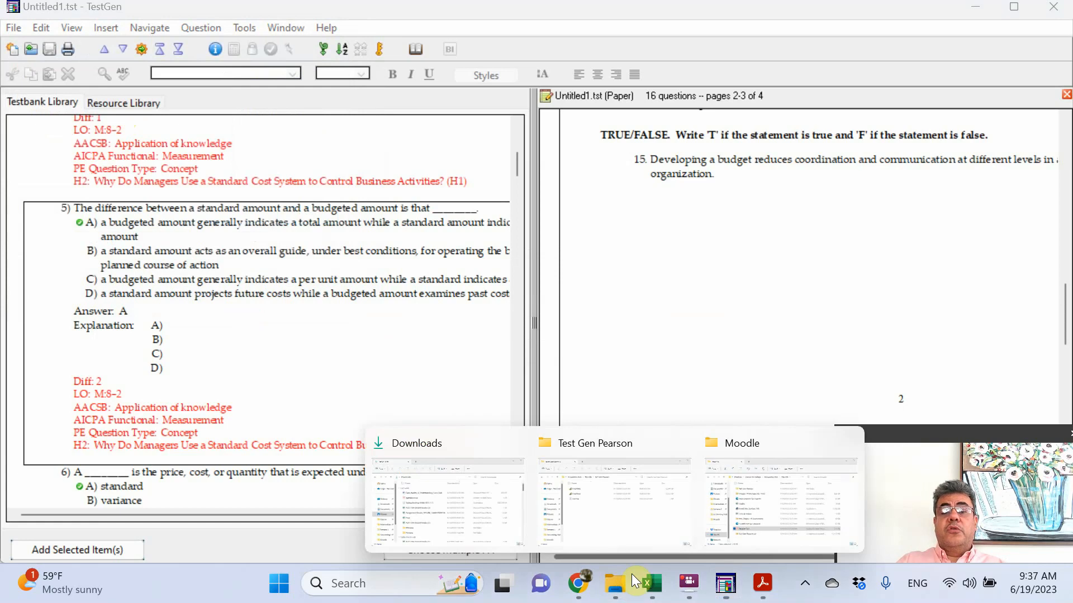
pyautogui.click(732, 505)
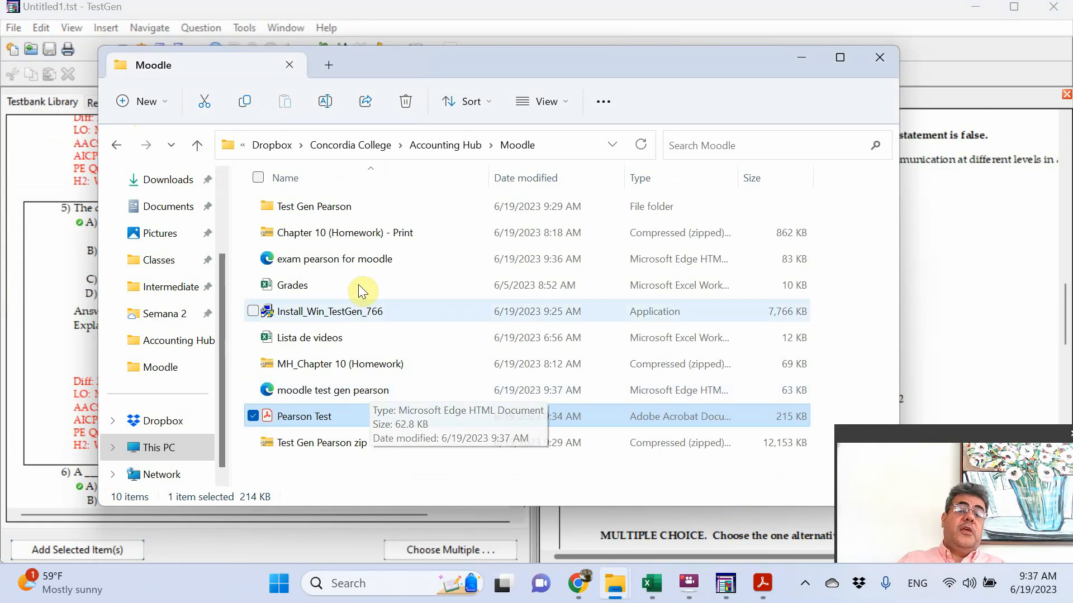
pyautogui.click(357, 260)
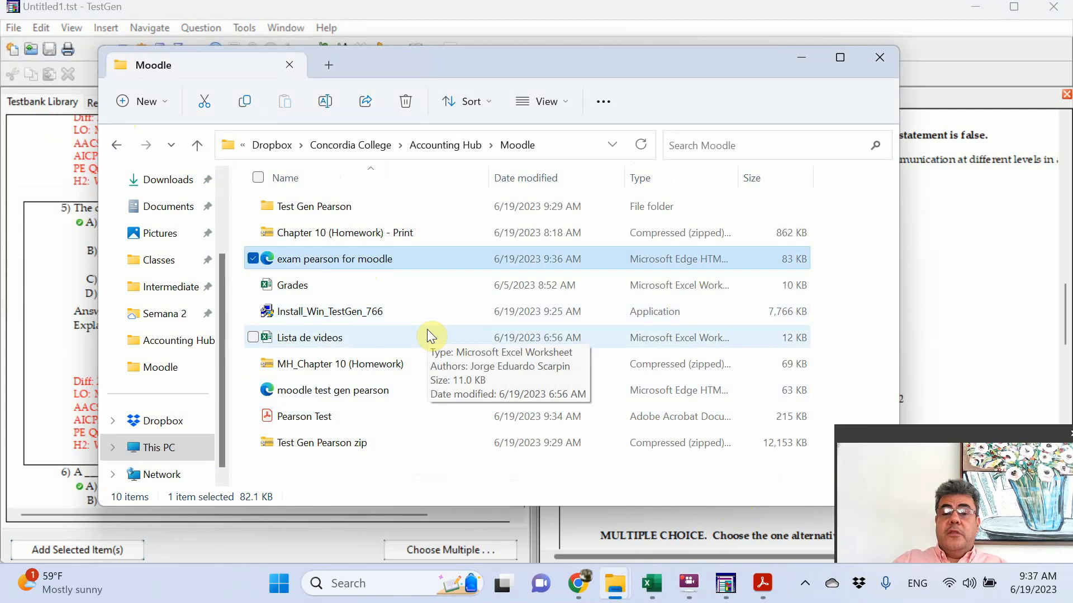
pyautogui.press('Delete')
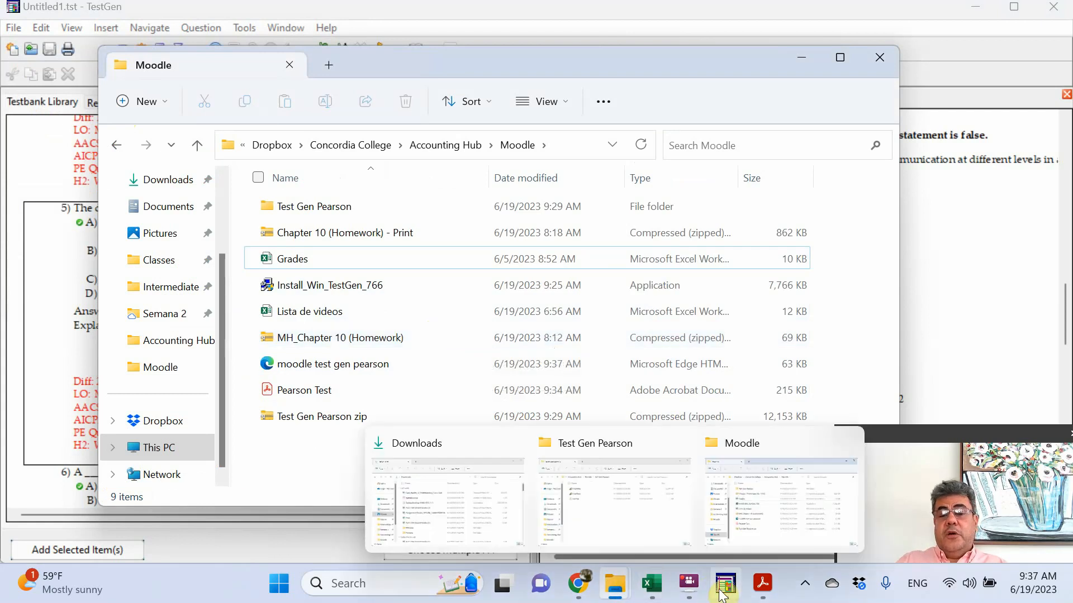
pyautogui.click(754, 512)
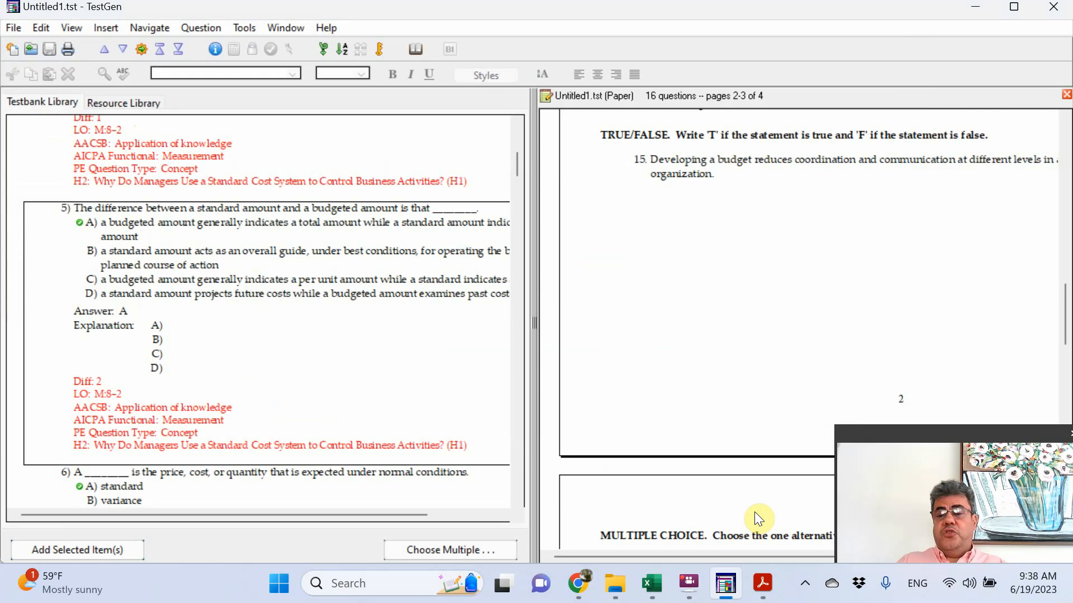
# Switch to Chrome to view the TestBank downloads on Pearson's Horngren's page, and return to TestGen.
pyautogui.moveTo(579, 584)
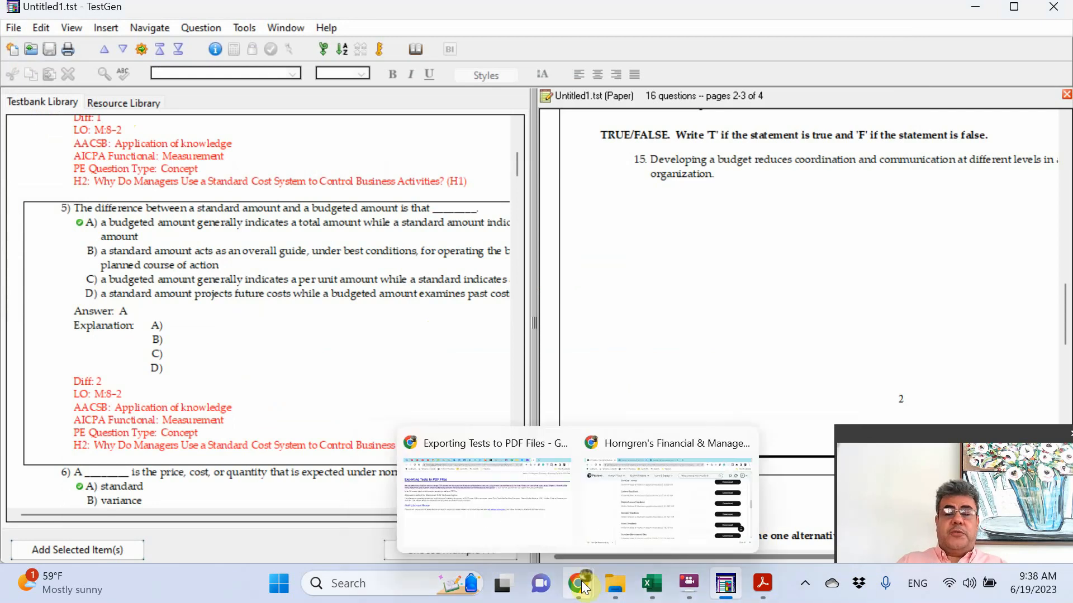
pyautogui.click(626, 508)
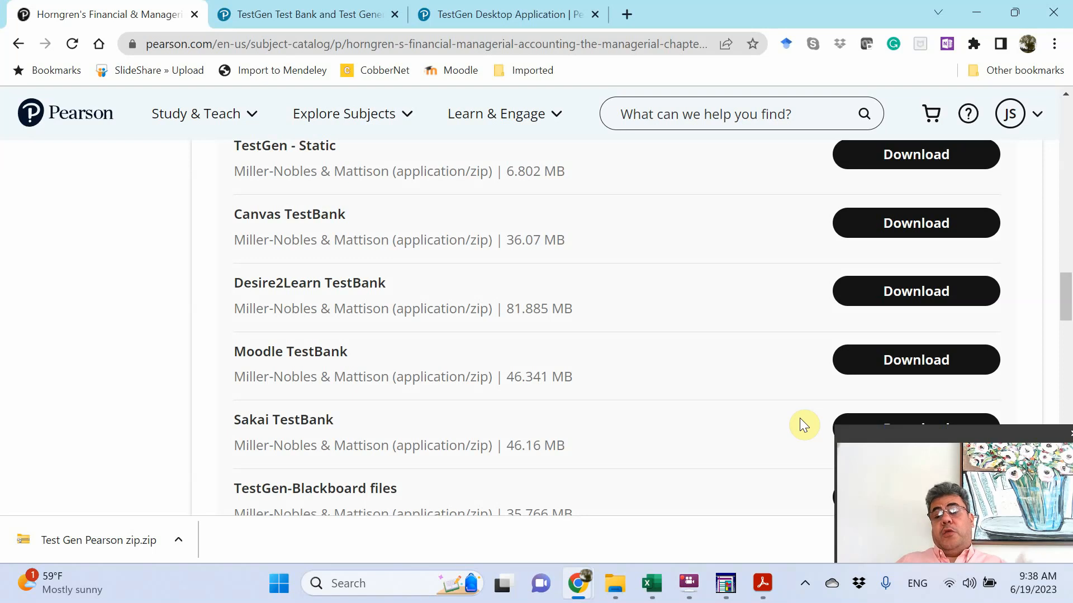
pyautogui.moveTo(727, 587)
pyautogui.click(727, 549)
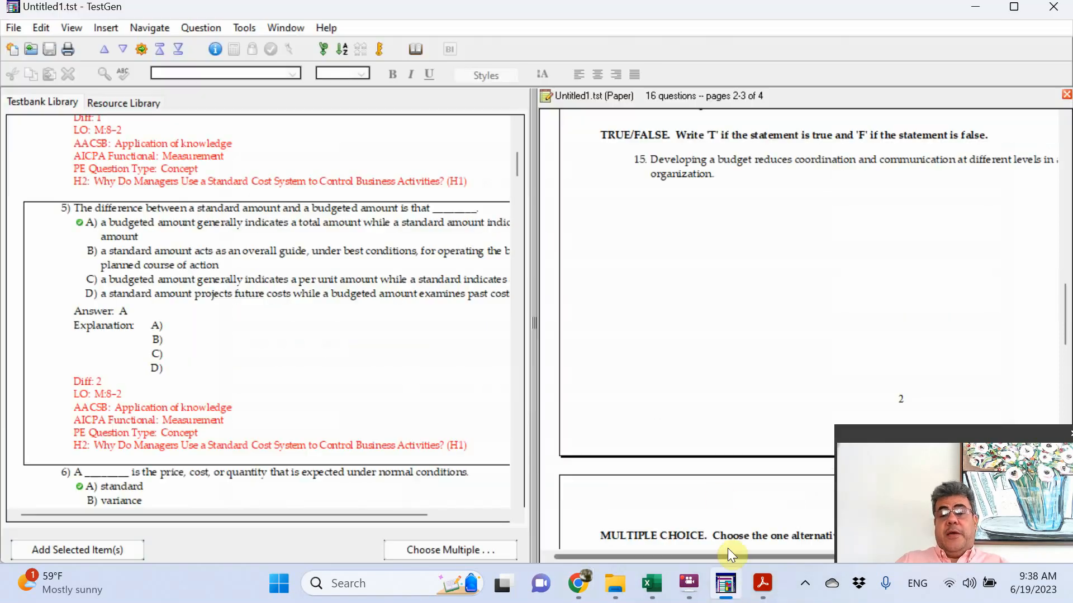